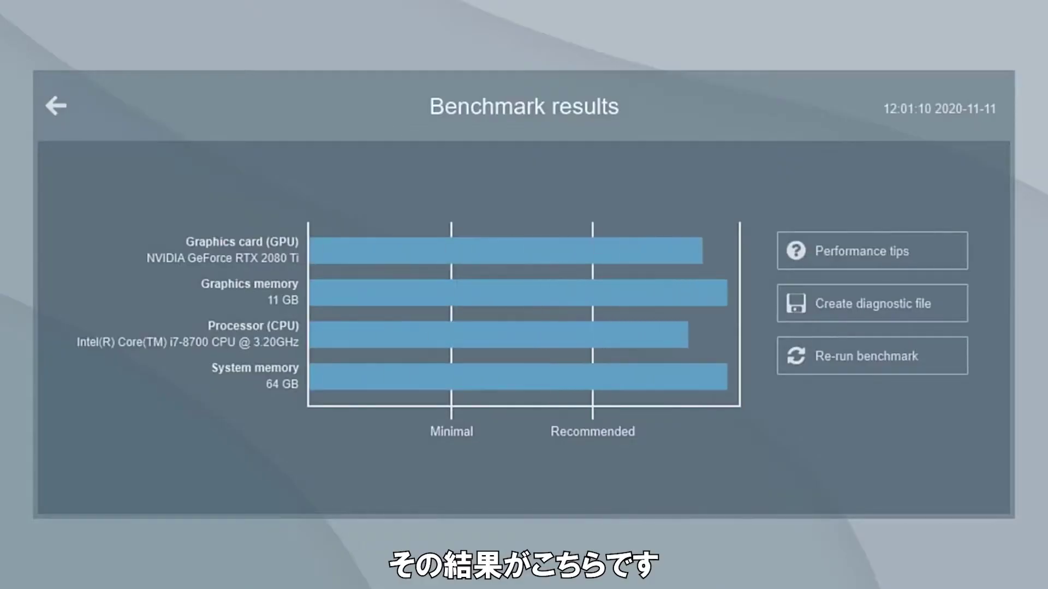
Review the benchmark ratings of each hardware component, compare them with Lumion 11's recommended system requirements online, and return to the start screen.
mouse_move(538, 249)
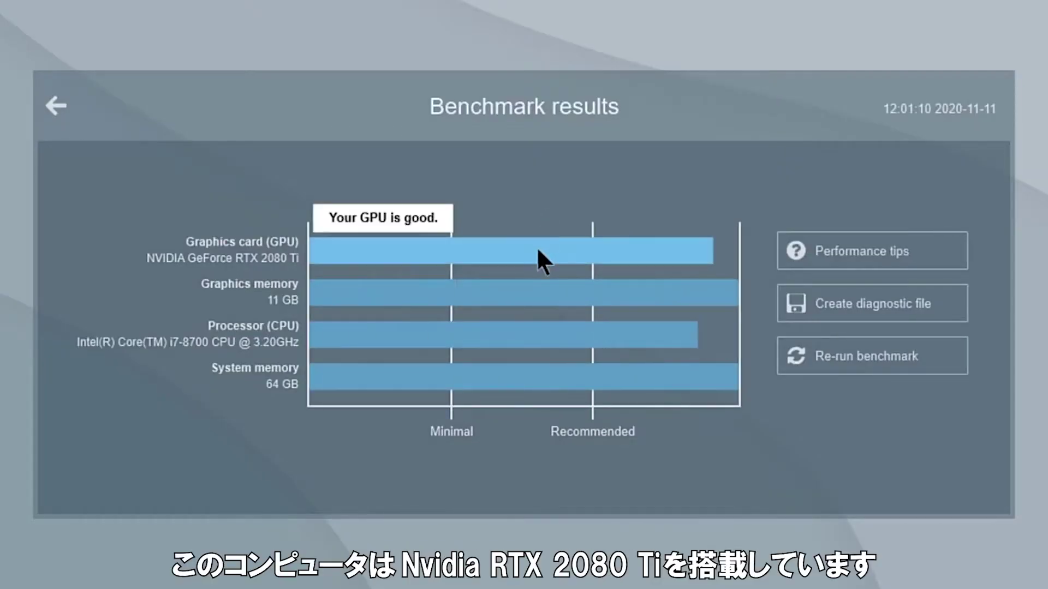
mouse_move(535, 275)
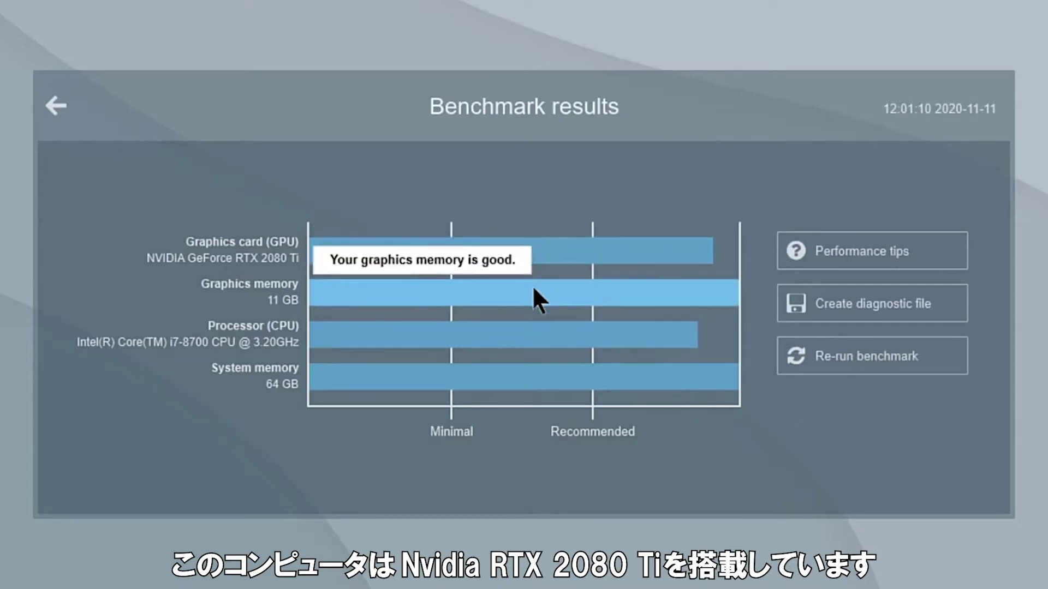
mouse_move(532, 329)
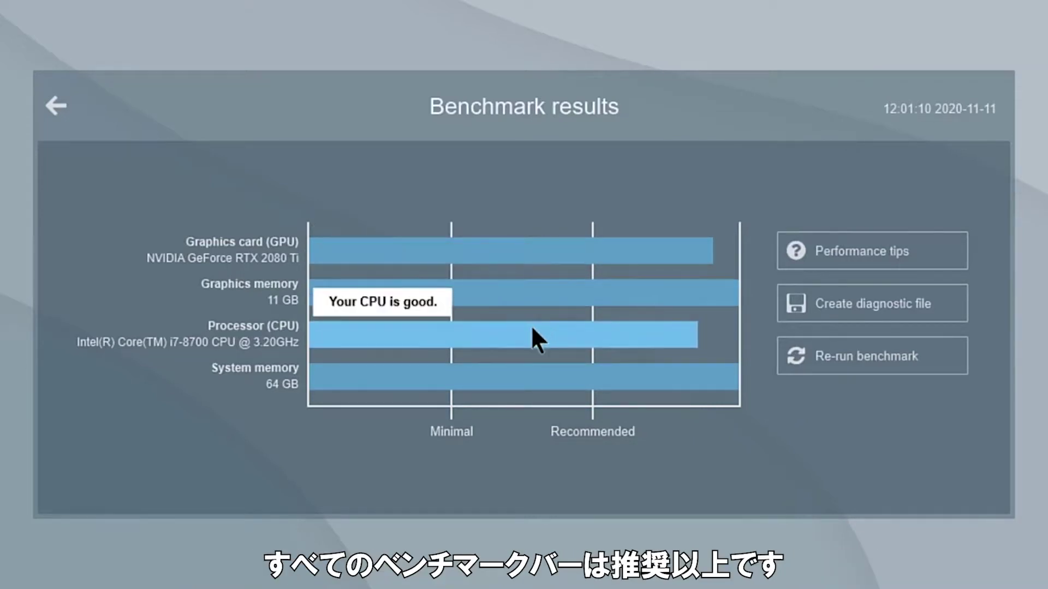
mouse_move(527, 367)
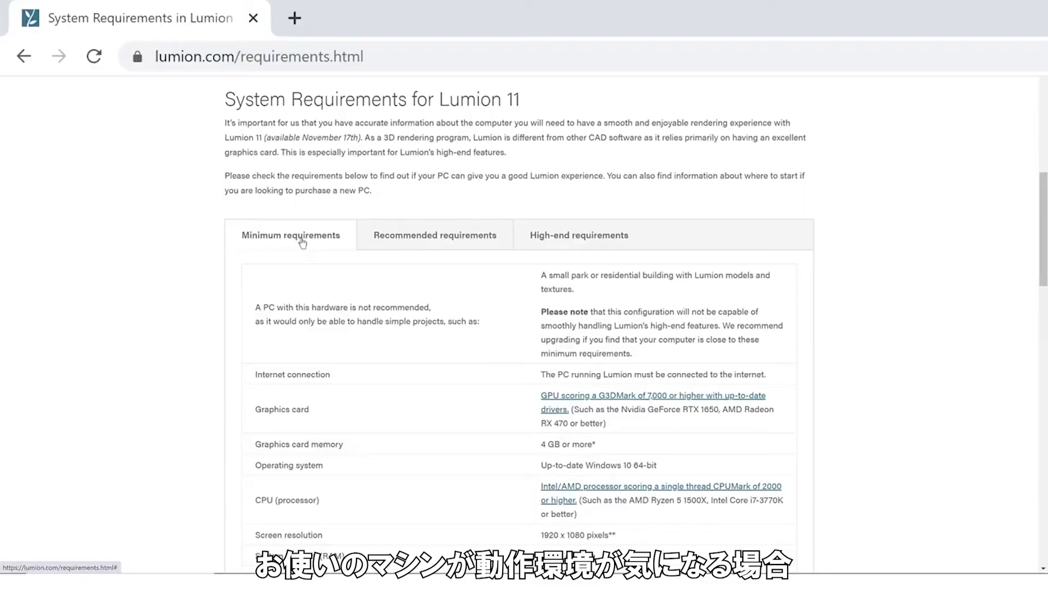
click(486, 243)
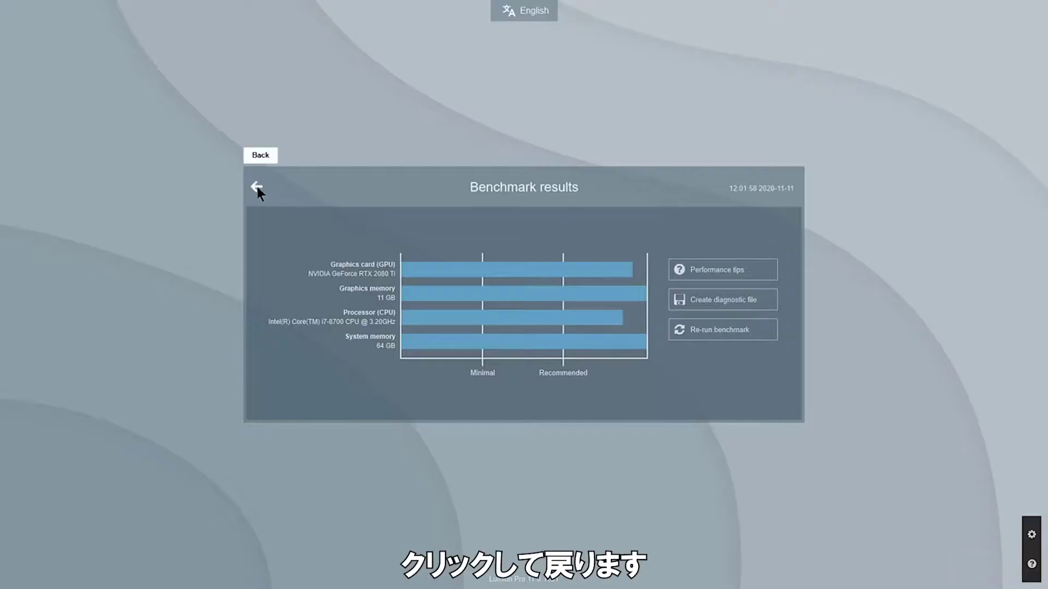
click(256, 186)
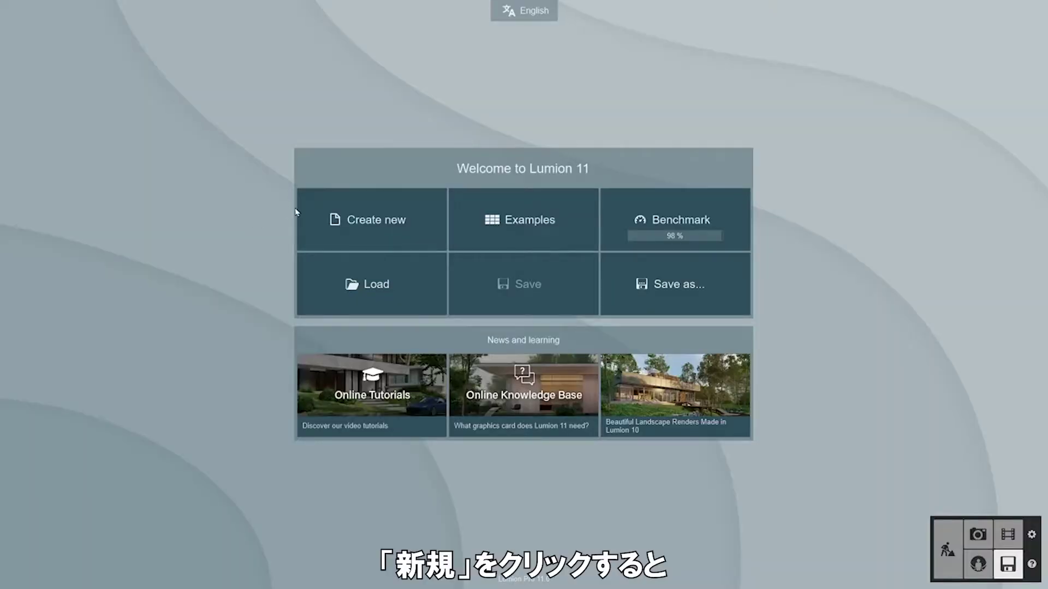
Look over the landscape templates offered for a new project and return to the start screen.
click(324, 222)
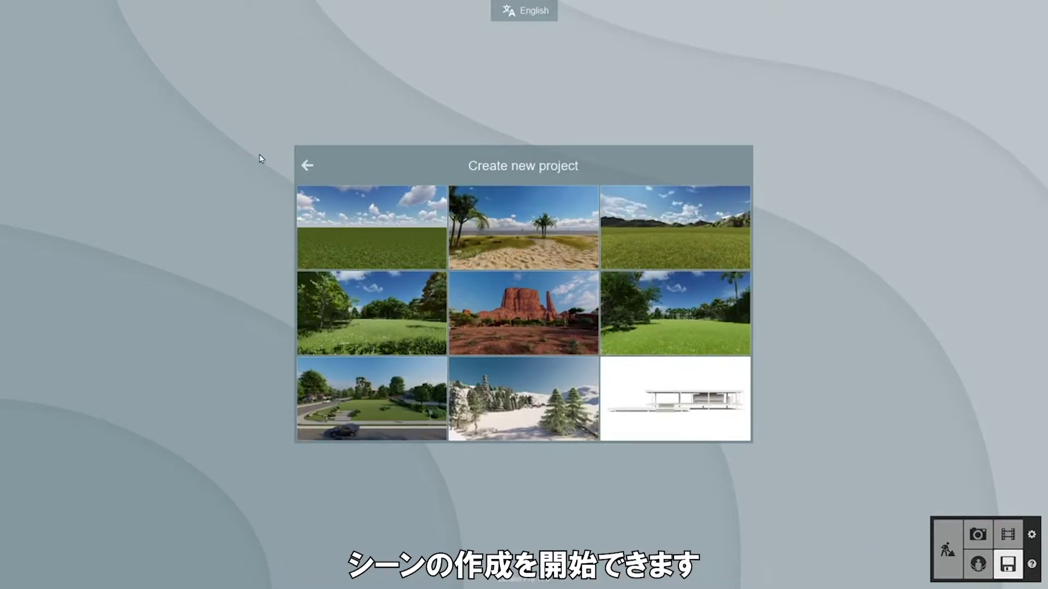
click(307, 165)
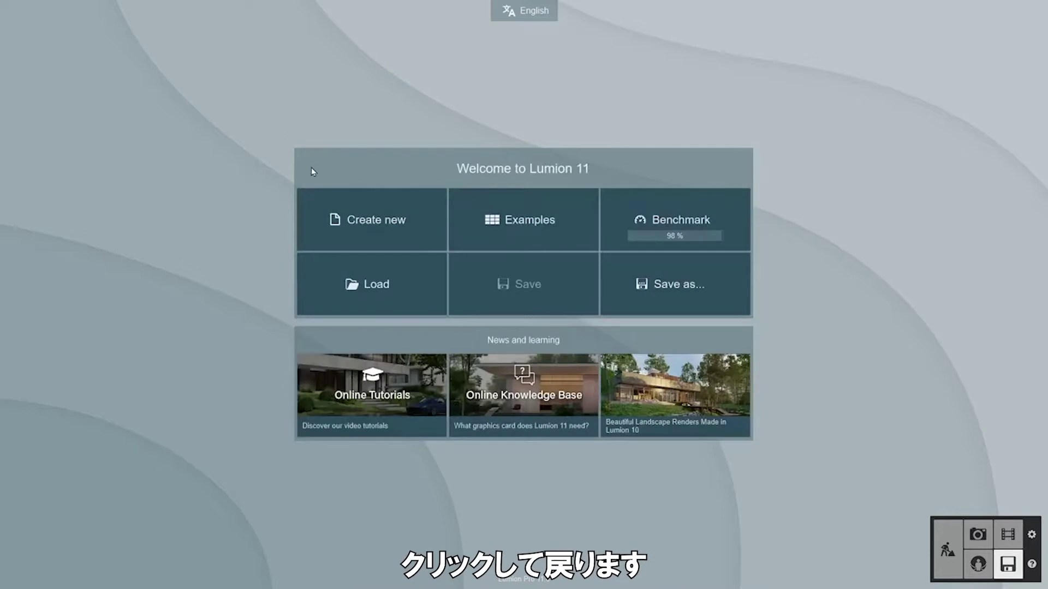
Browse the example projects and load the Beach house scene.
click(468, 201)
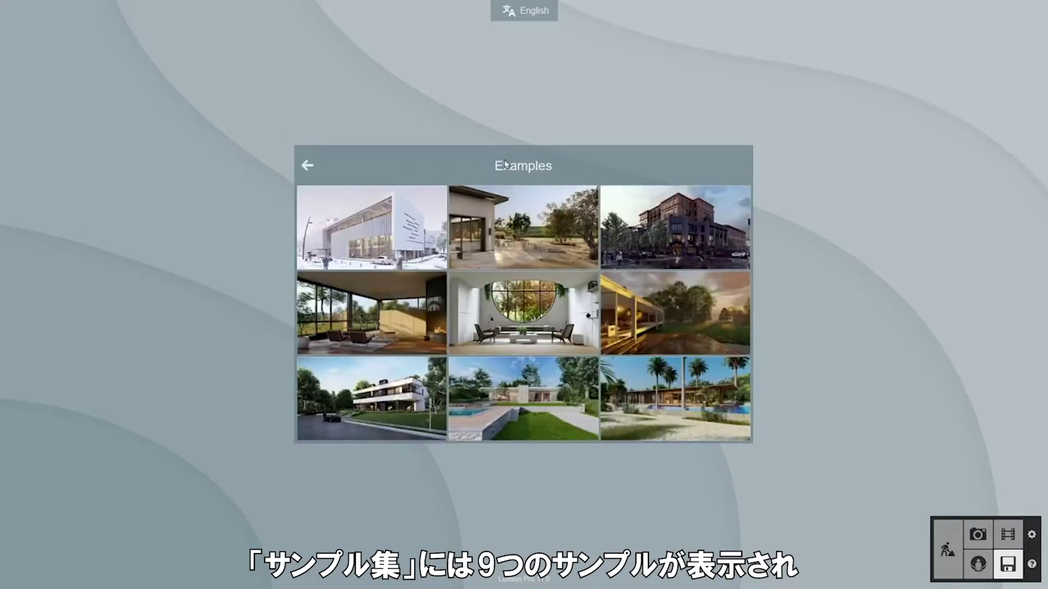
mouse_move(423, 203)
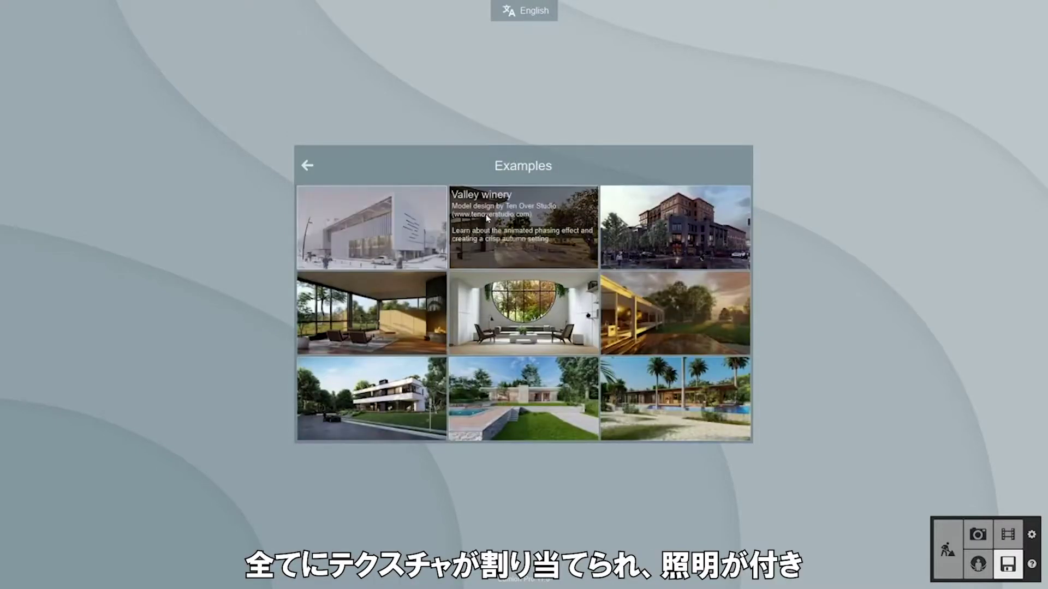
mouse_move(629, 220)
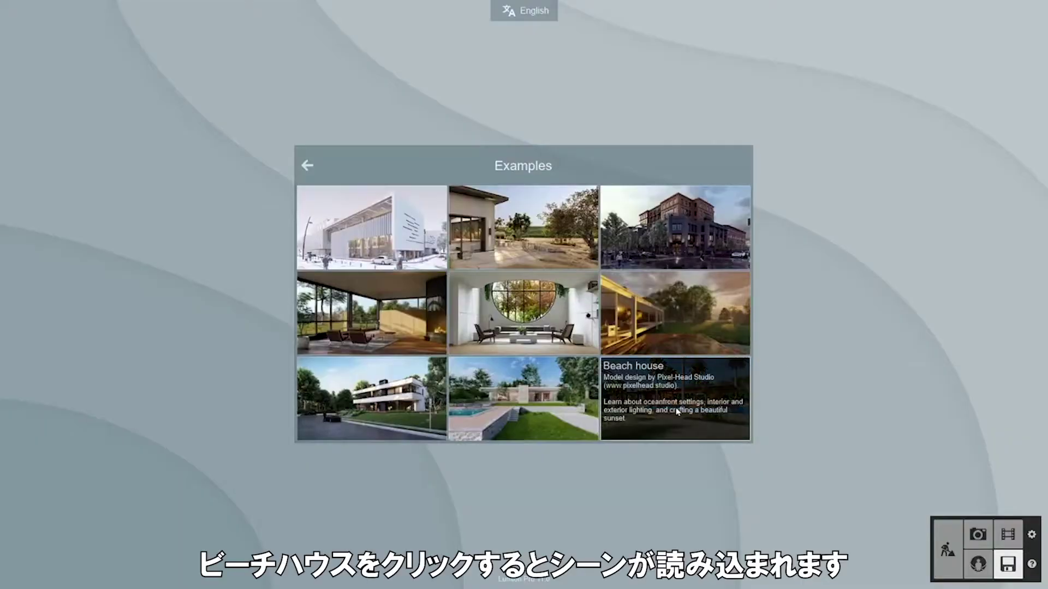
click(677, 411)
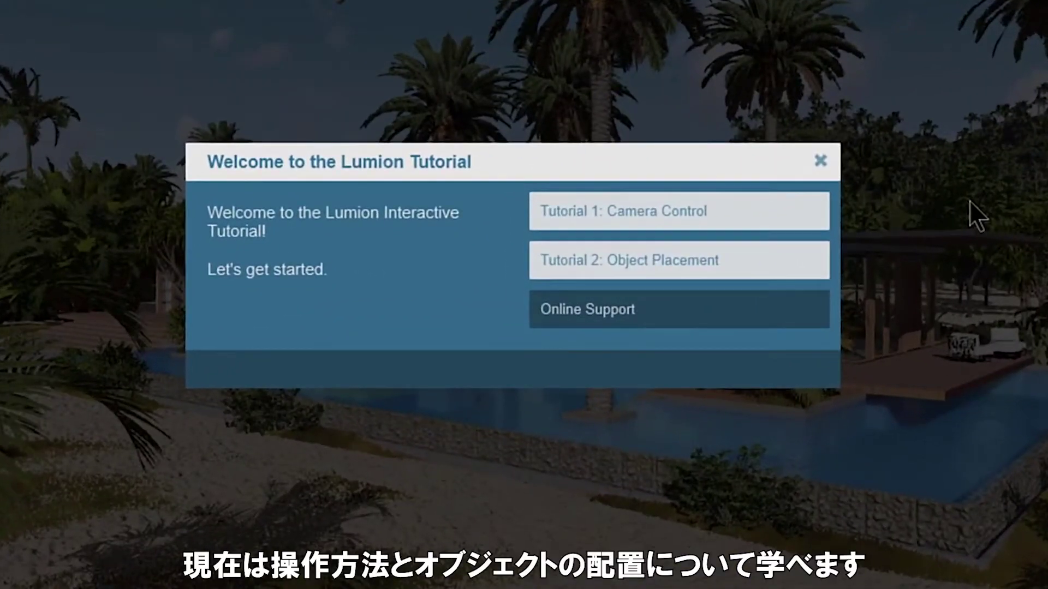
Start Tutorial 1: Camera Control, try looking around the scene, and advance to the movement exercise.
click(805, 221)
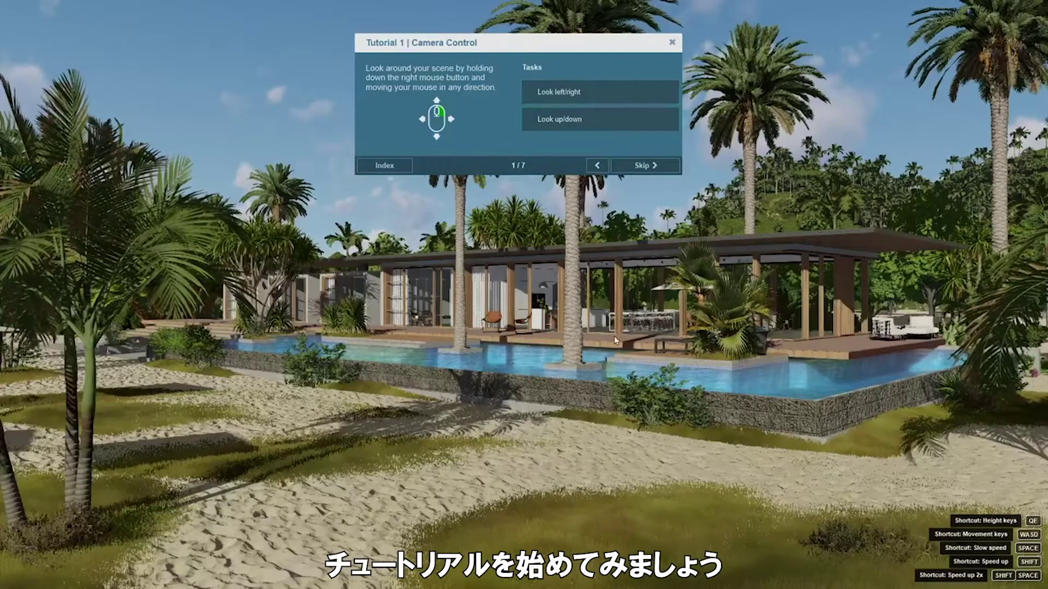
mouse_move(618, 339)
right_down()
mouse_move(251, 341)
mouse_move(600, 346)
mouse_move(592, 278)
mouse_move(587, 349)
mouse_move(624, 339)
right_up()
click(649, 165)
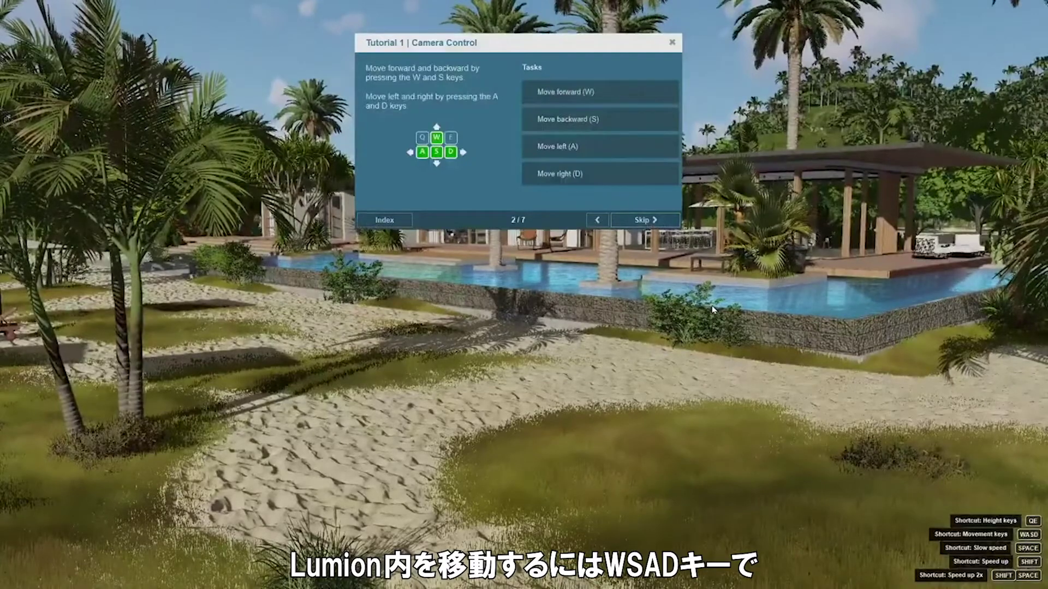
Complete the tutorial's movement exercises by moving the camera forward, backward, left, right, up and down.
key(w)
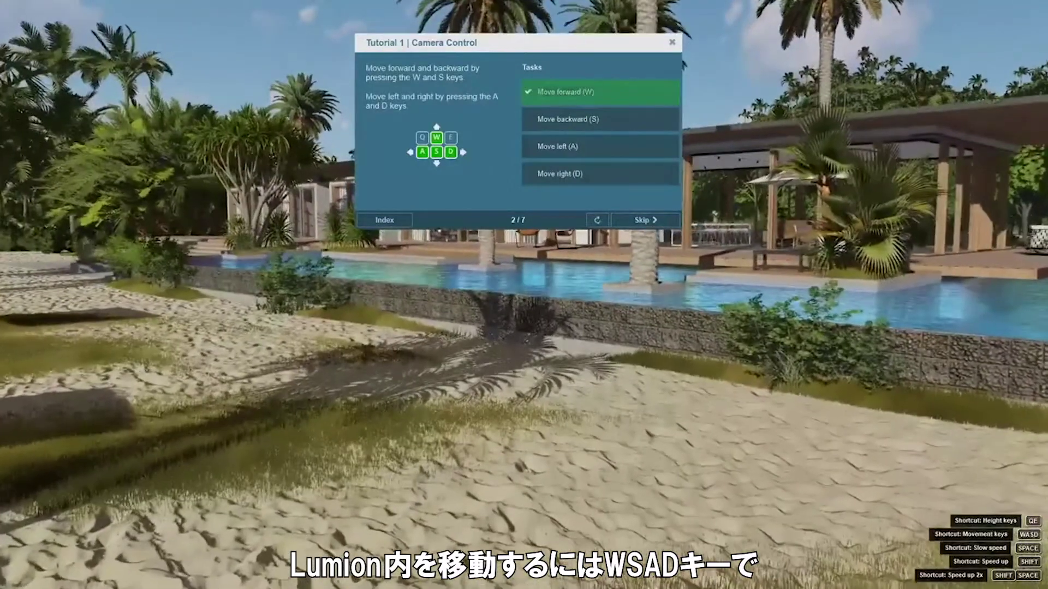
key(s)
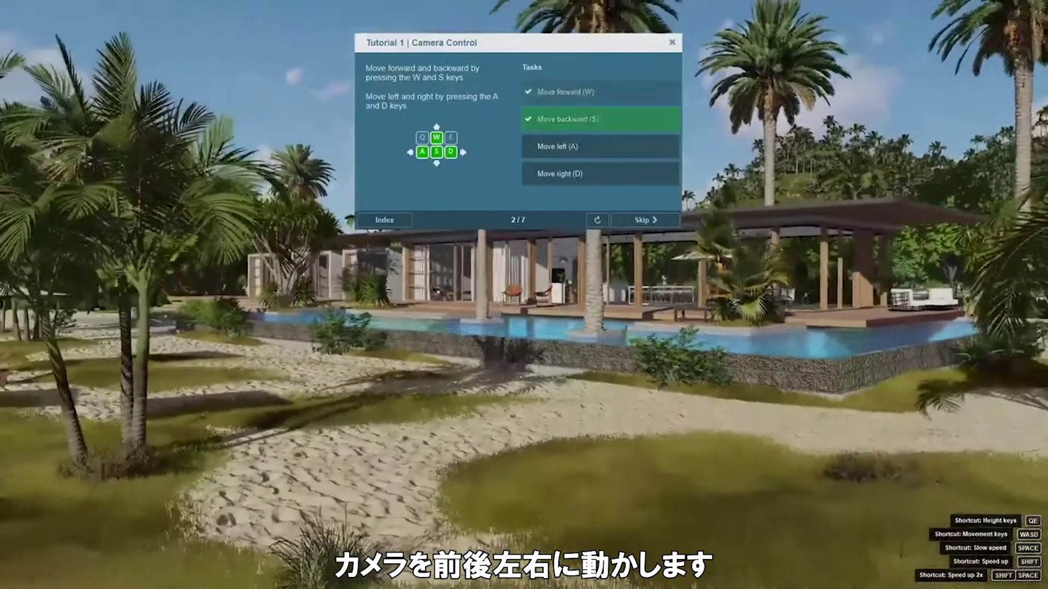
key(a)
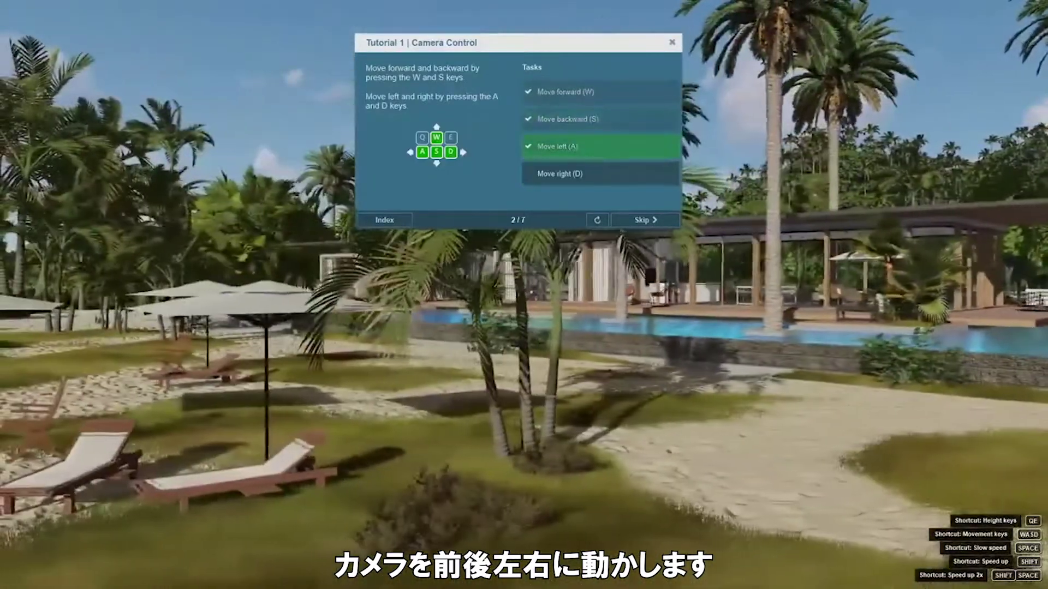
key(d)
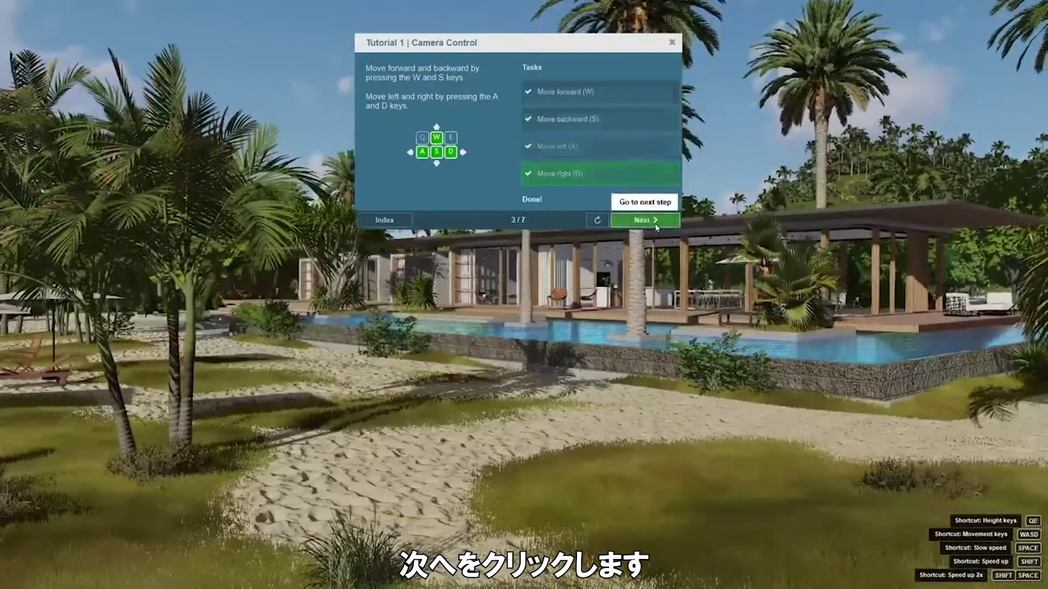
click(655, 221)
key(q)
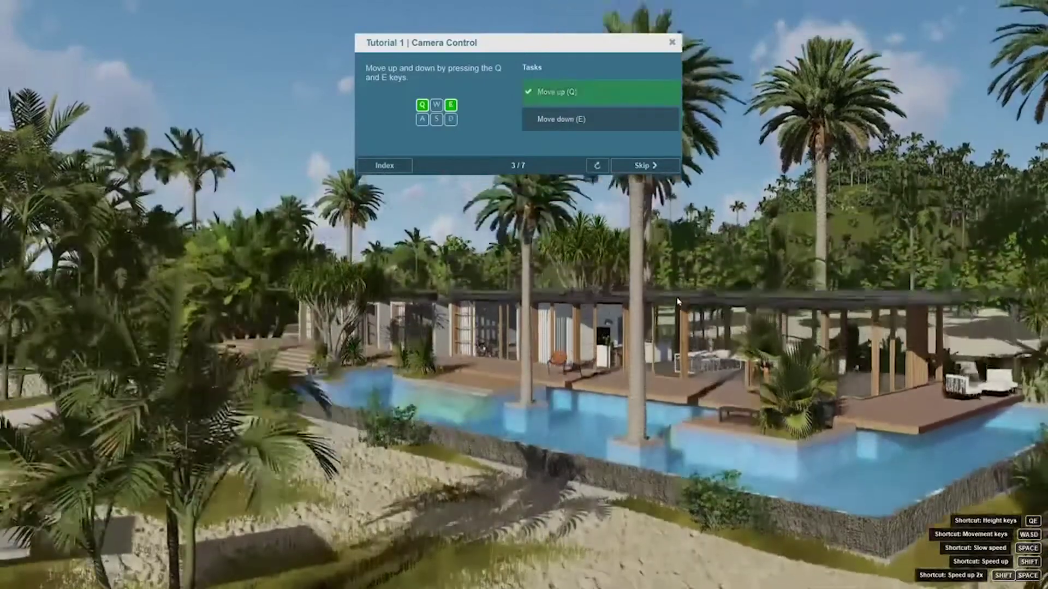
key(e)
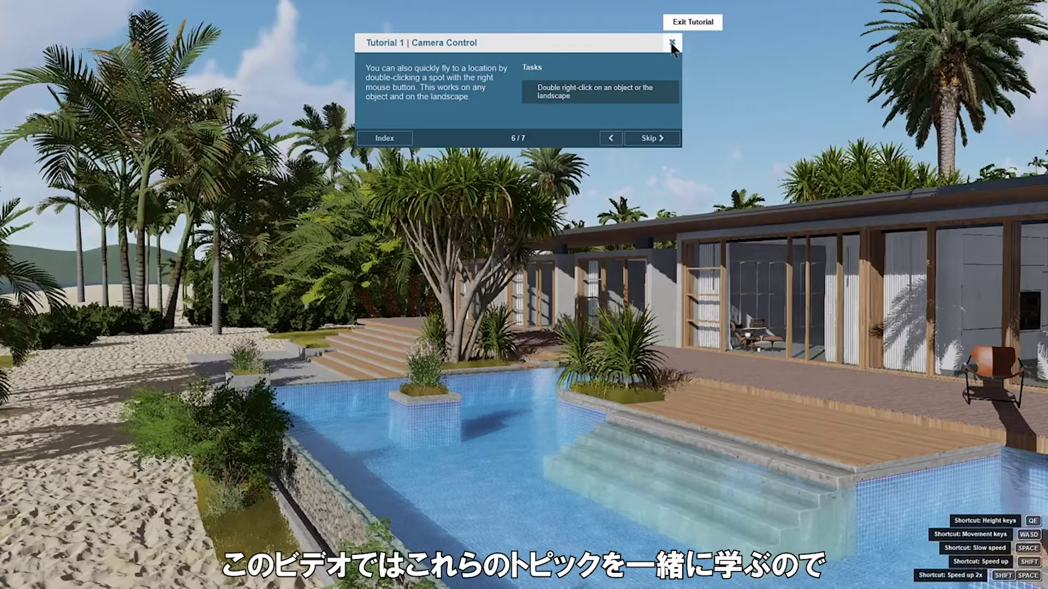
Exit the interactive tutorial, dismiss its restart notice, and look at the help overlay in Build Mode.
click(672, 43)
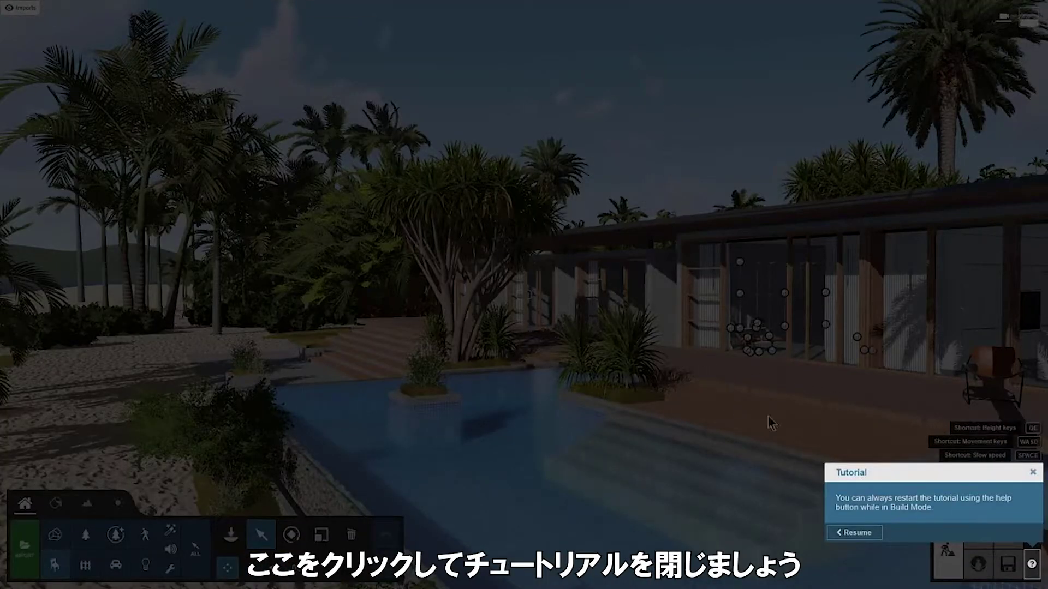
click(1032, 472)
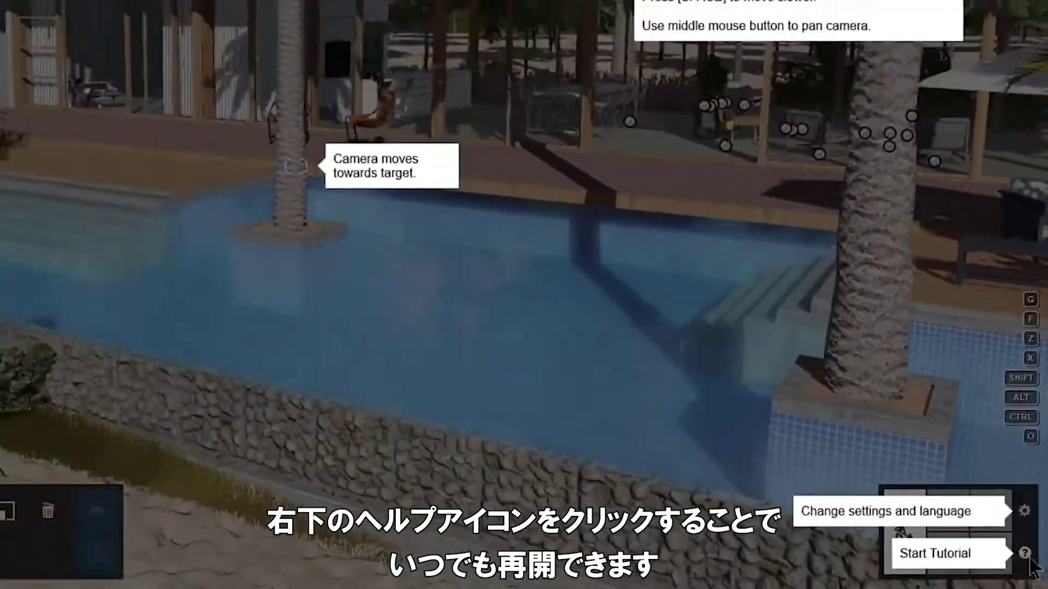
click(1016, 540)
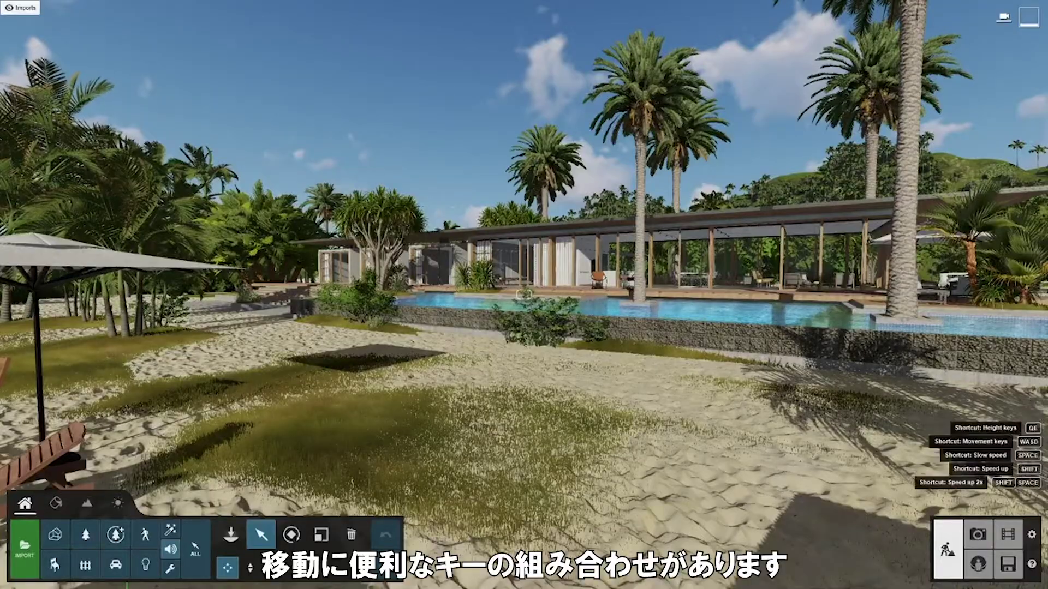
Fly the camera over the beach and pool and along the front of the house to explore the scene.
key(w)
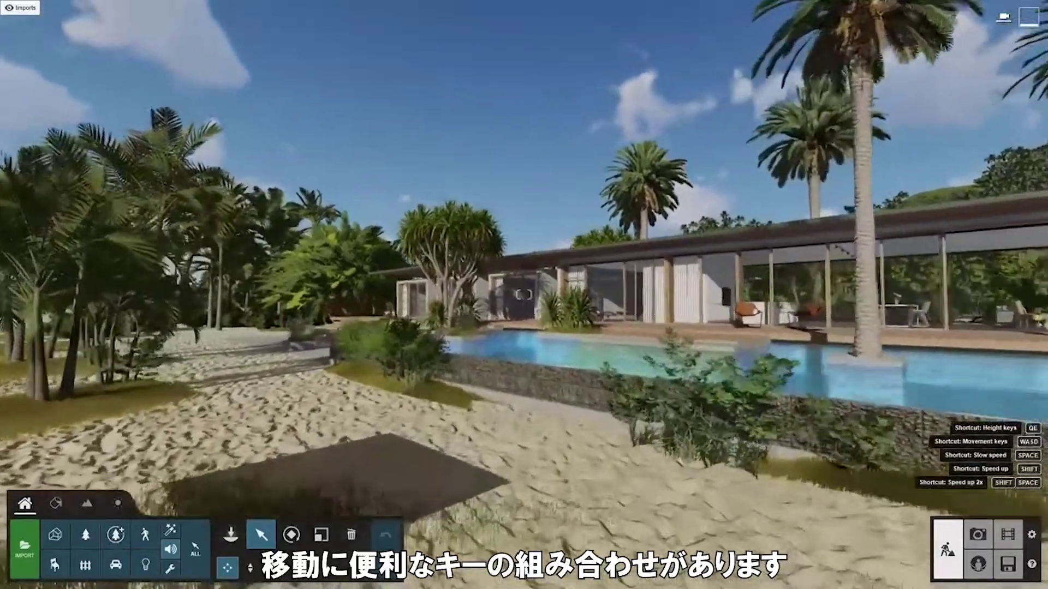
key(w)
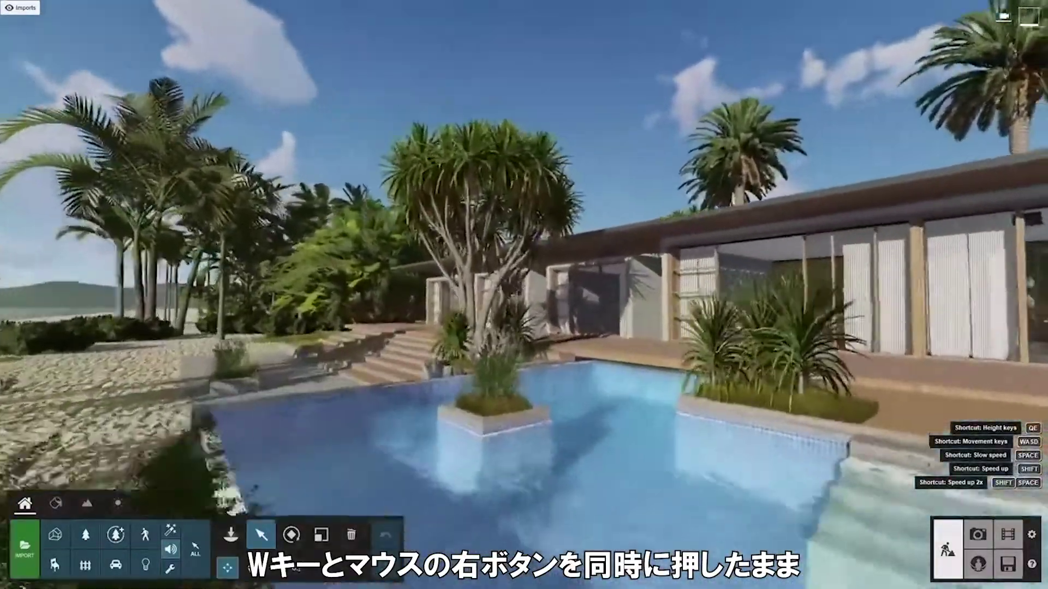
key(w)
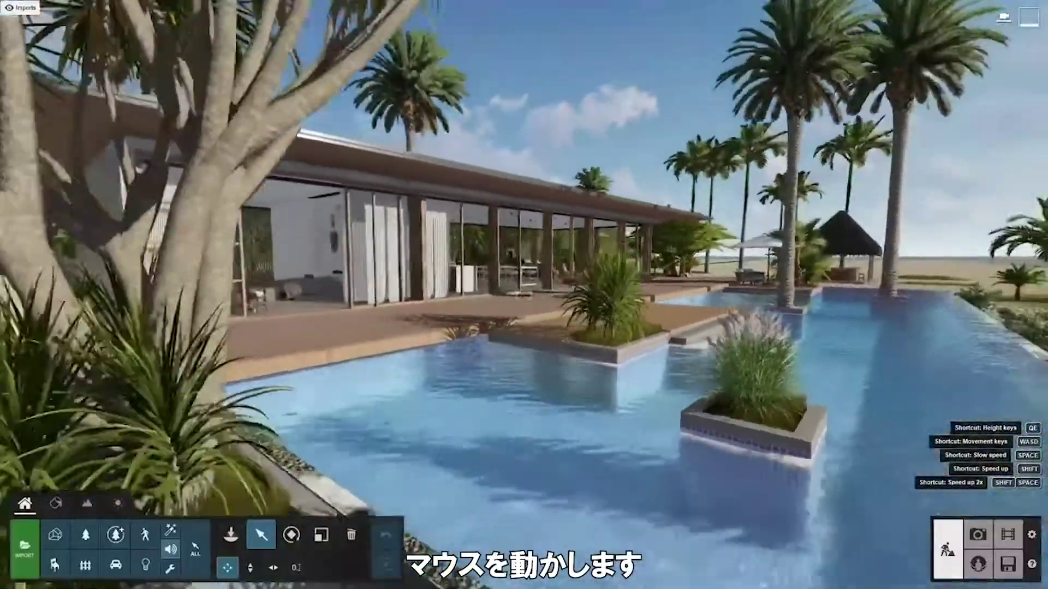
key(w)
key(d)
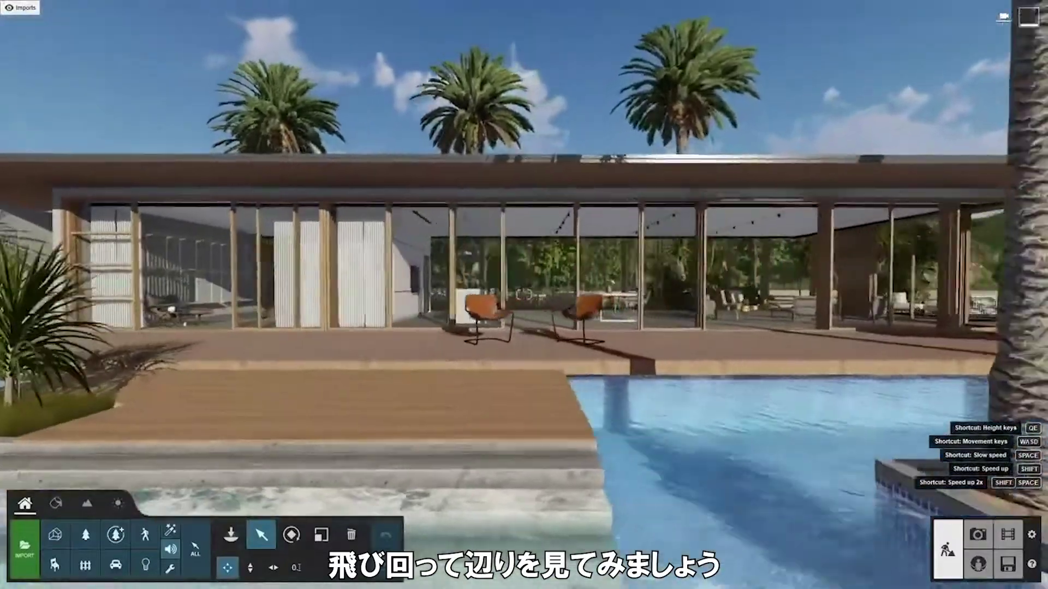
key(d)
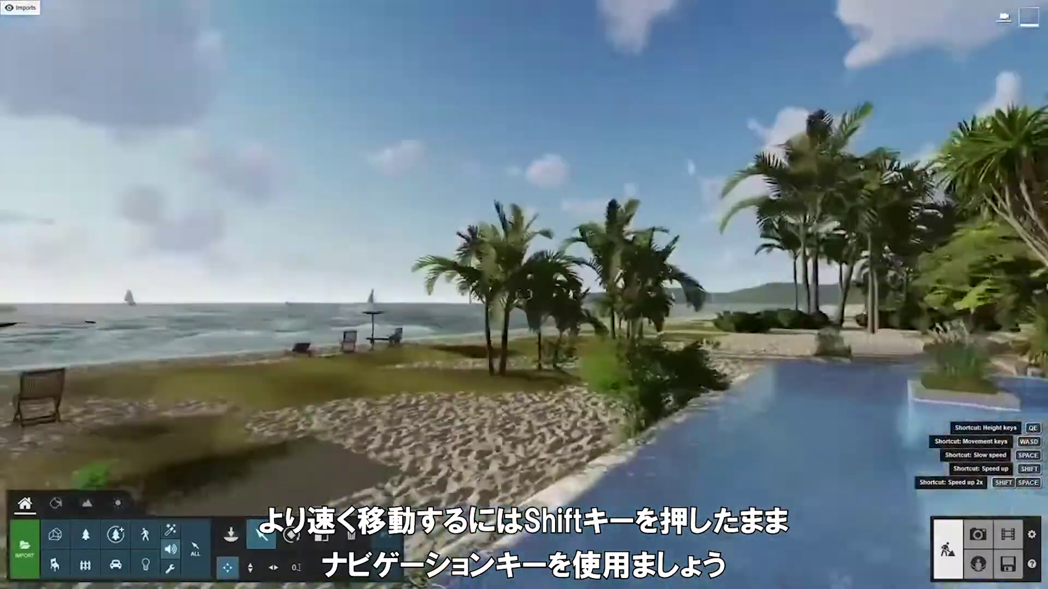
Fly the camera at increased speed past the beach umbrellas and out over the sea.
key(w)
right_drag(523, 294, 480, 295)
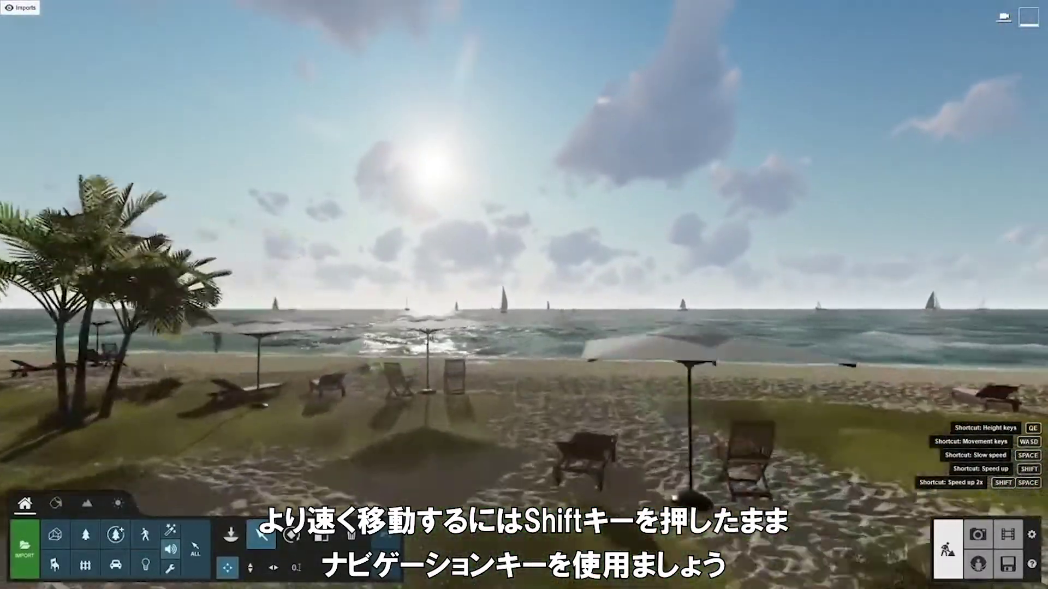
key(w)
key(w)
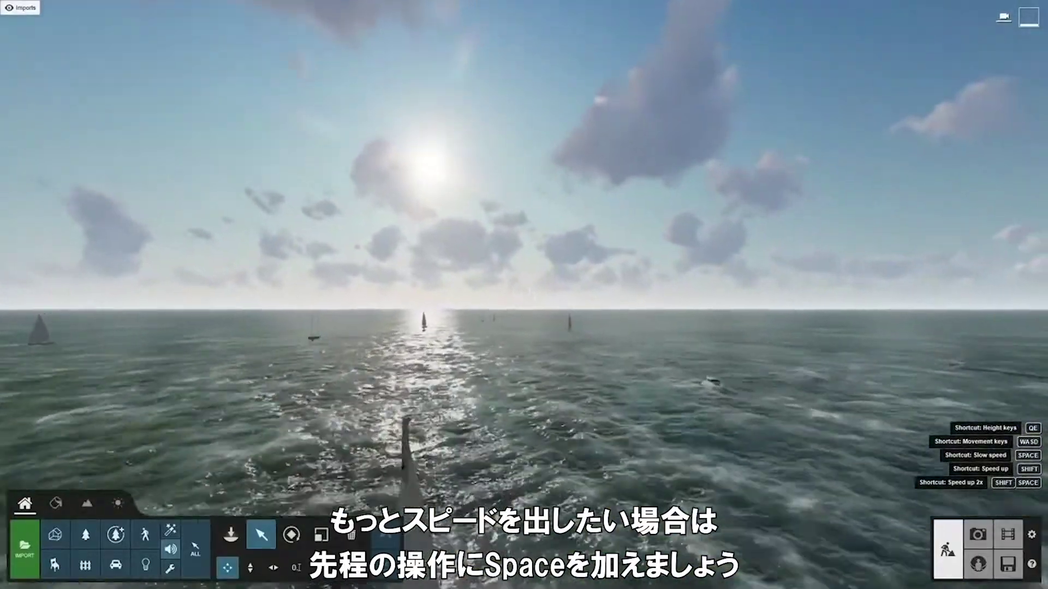
key(w)
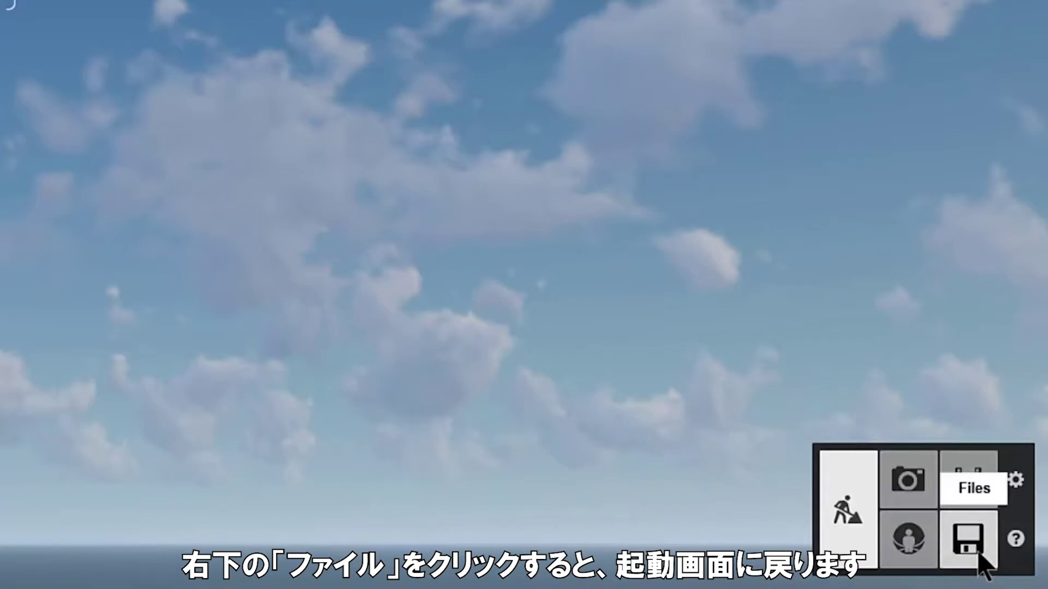
Return to the start screen and look at the project loading options and the language selection.
click(979, 555)
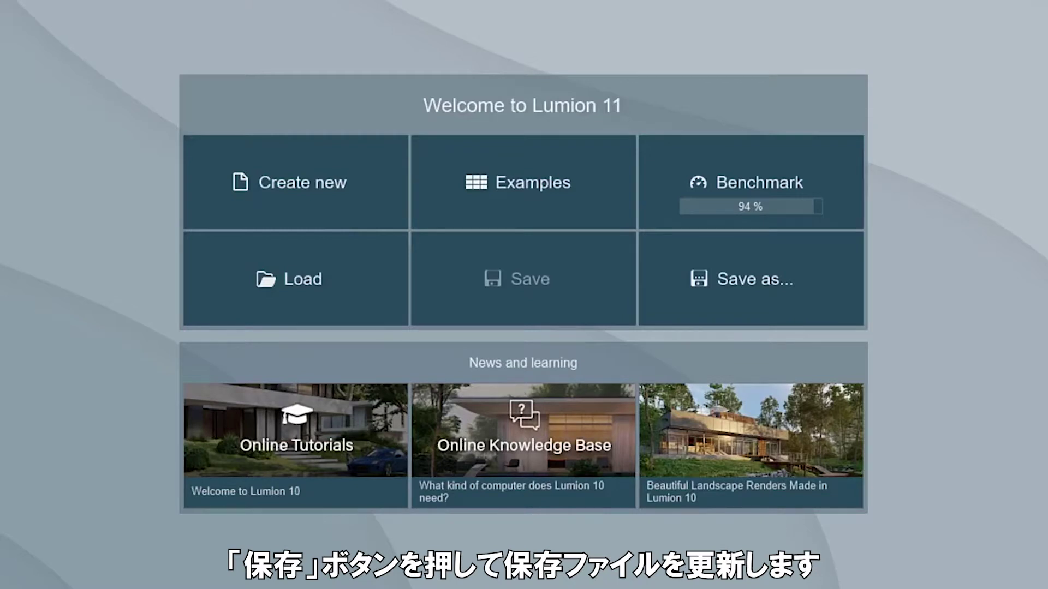
click(201, 296)
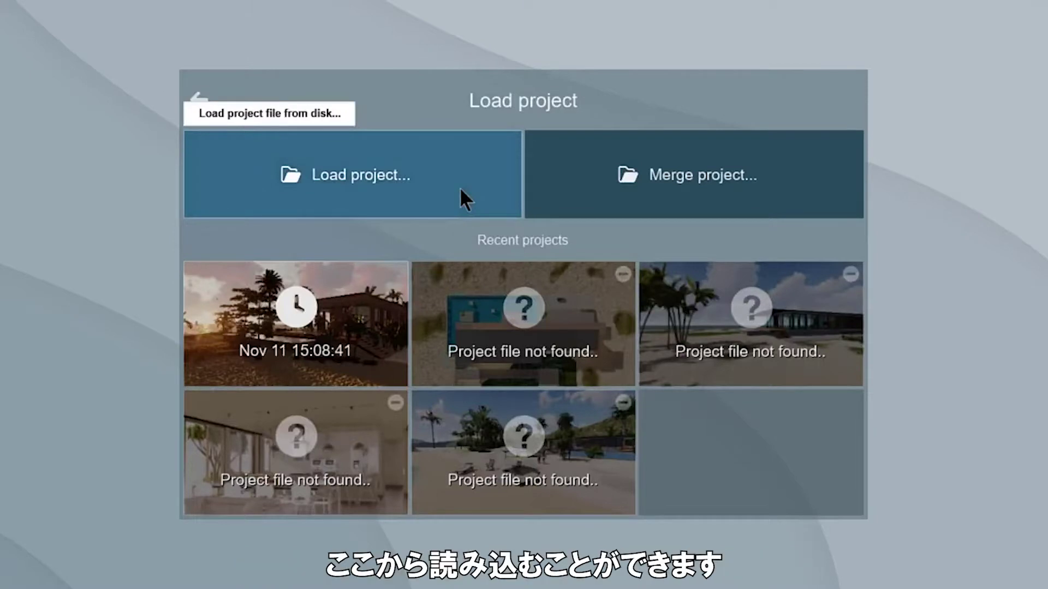
click(200, 99)
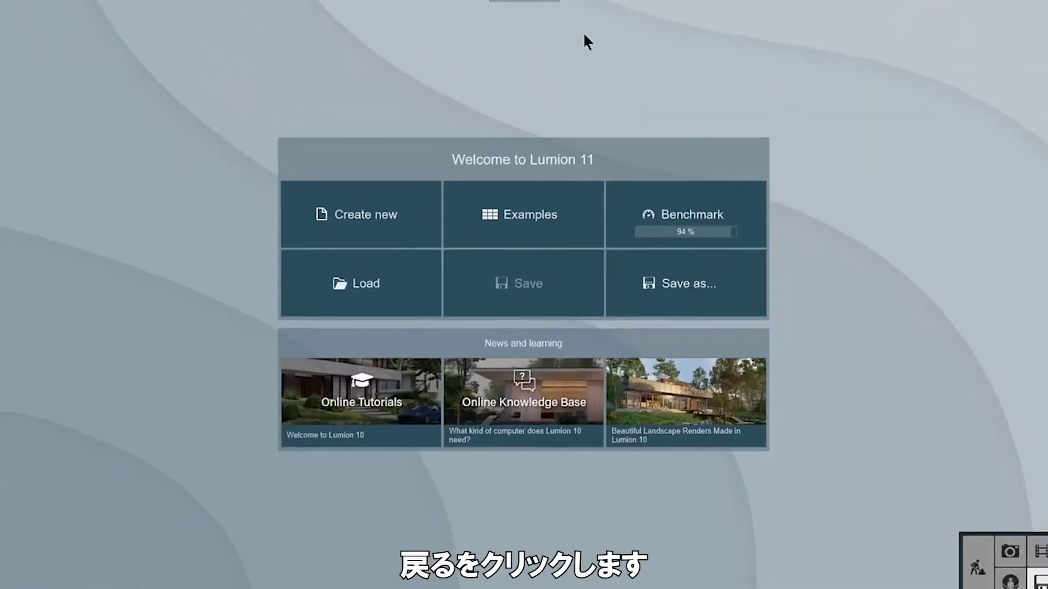
click(533, 12)
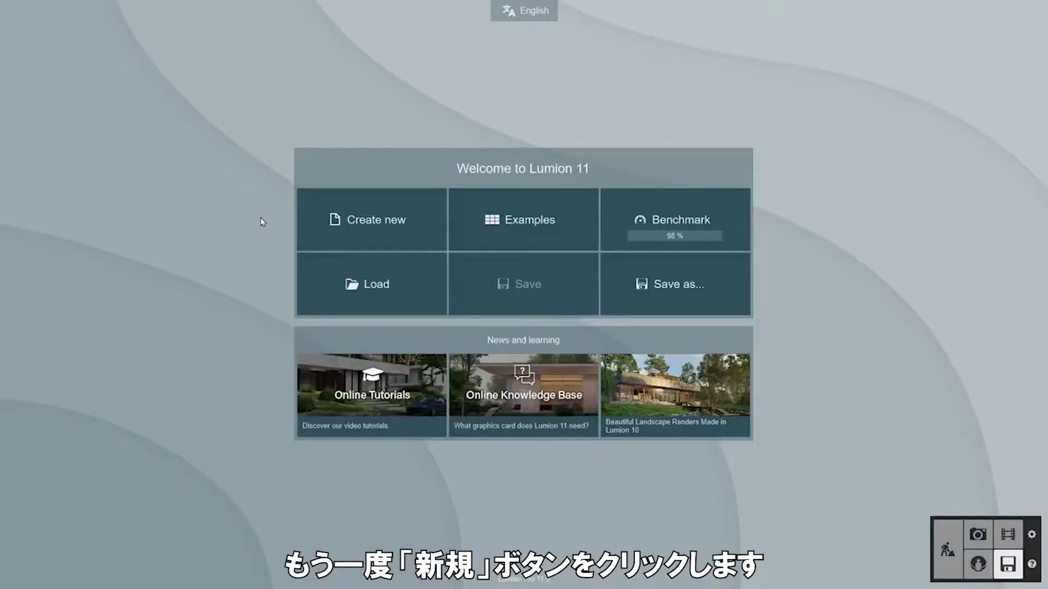
Create a new project from the plain flat grass template with the blue, cloudy sky.
click(319, 210)
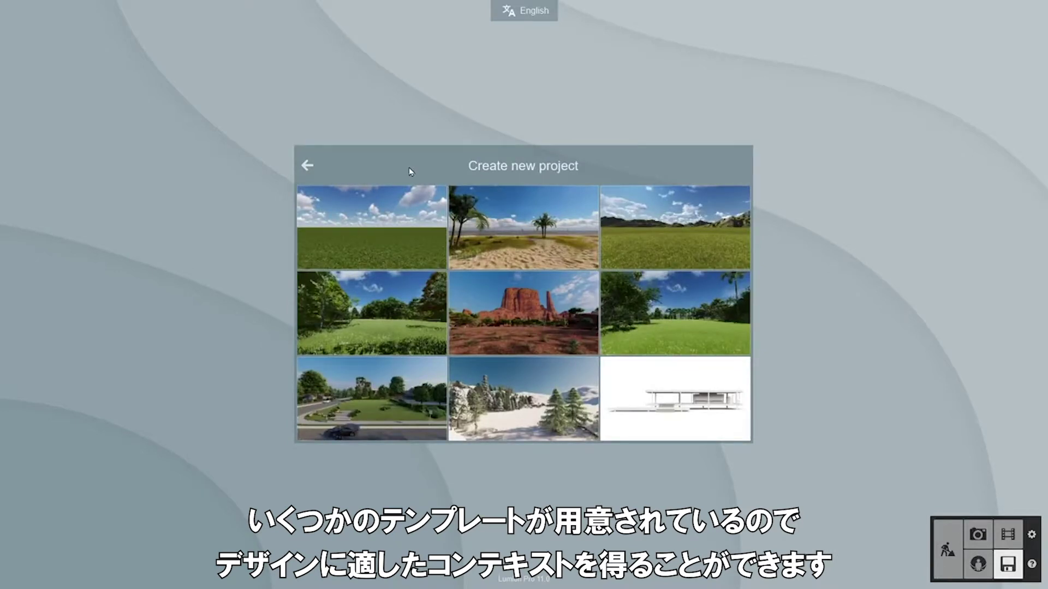
click(421, 217)
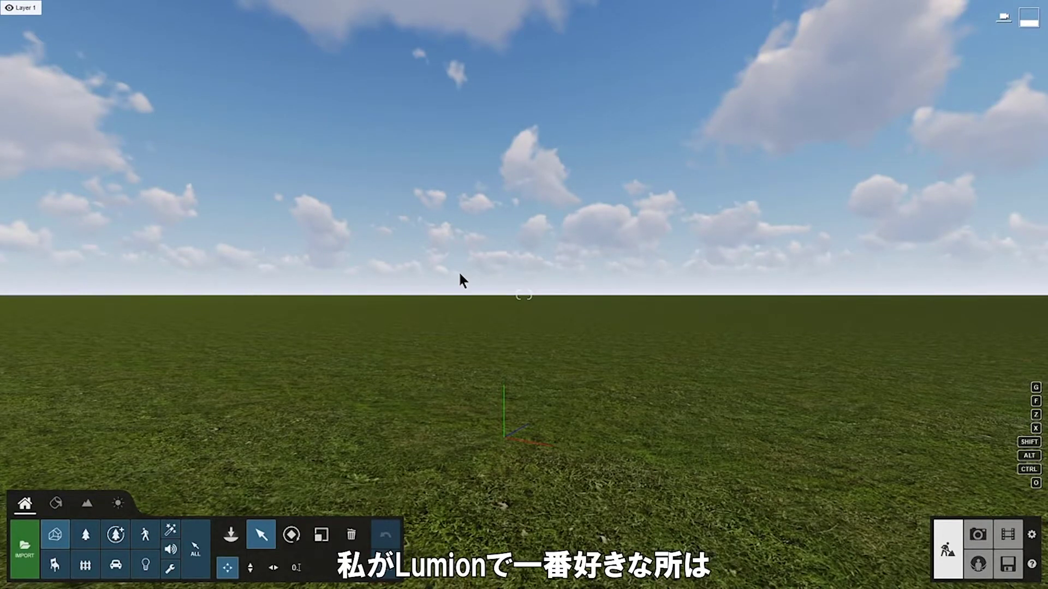
mouse_move(461, 279)
right_down()
mouse_move(463, 216)
mouse_move(469, 328)
mouse_move(464, 216)
mouse_move(444, 283)
right_up()
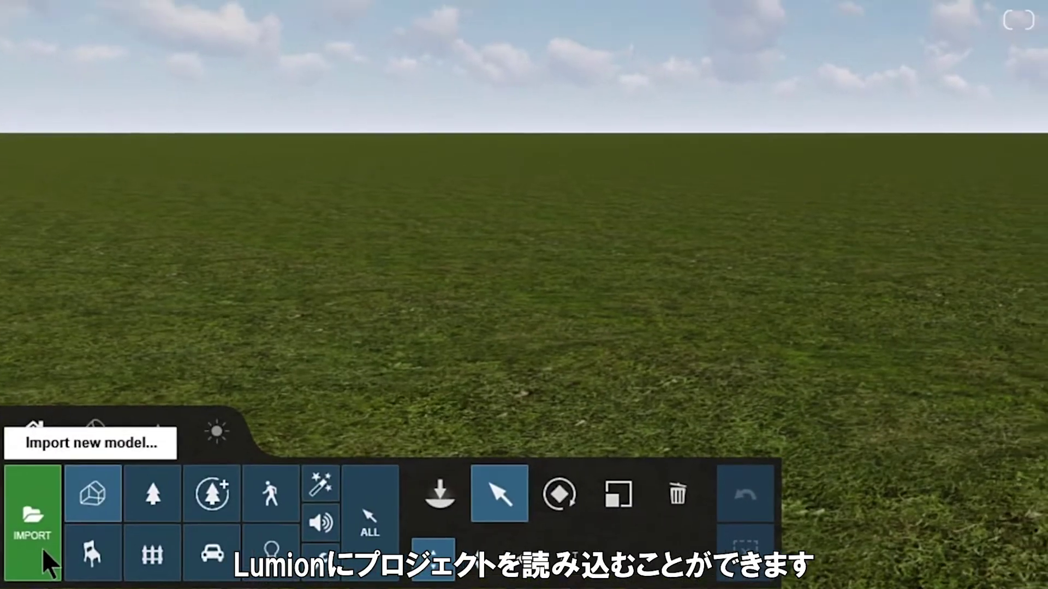
Import the SketchUp model BD_Beach House.skp and place it on the grass plain.
click(60, 537)
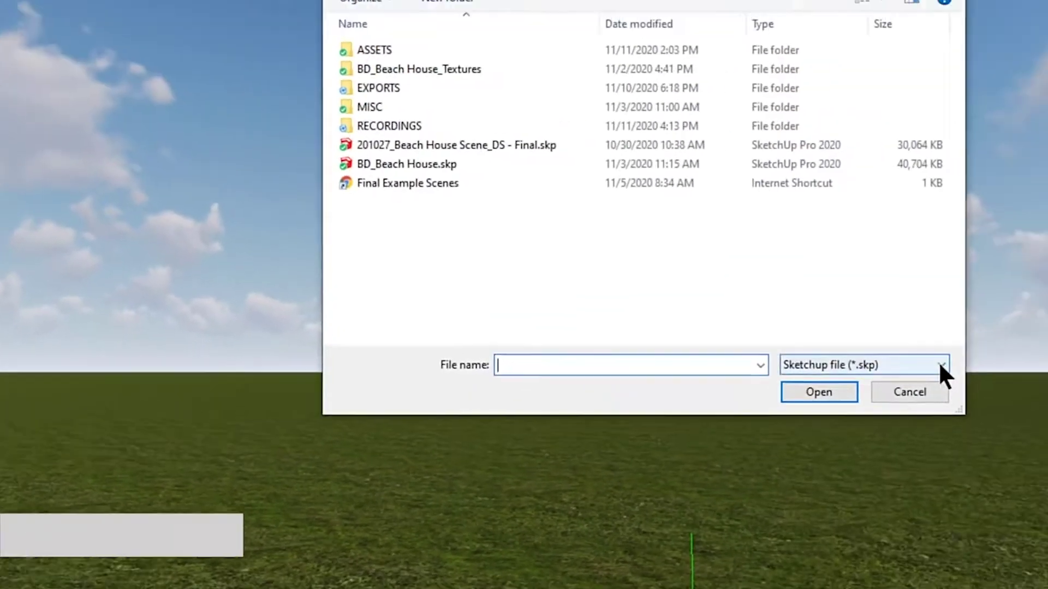
click(939, 364)
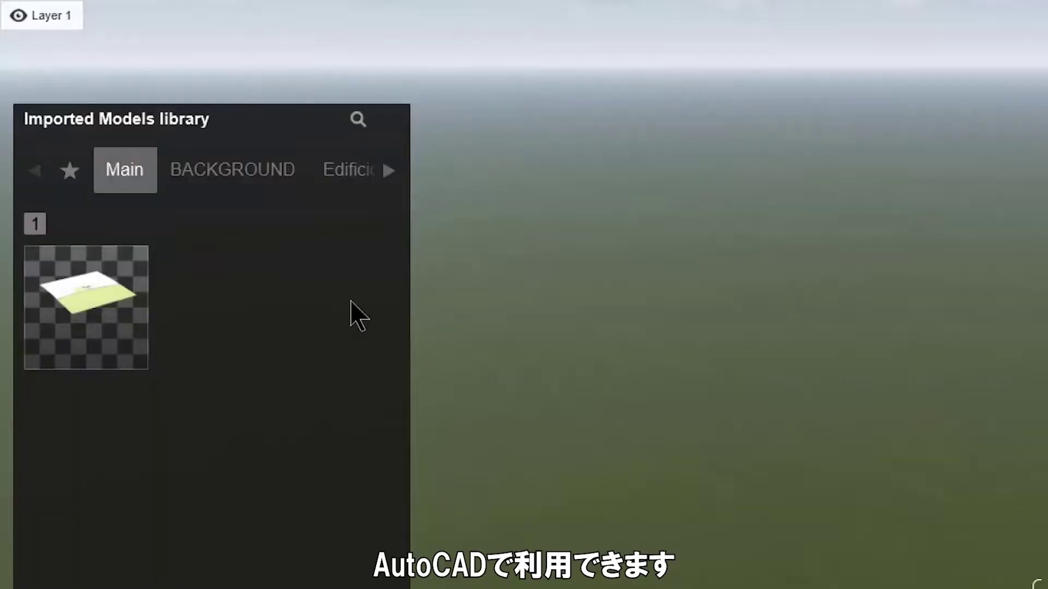
mouse_move(117, 322)
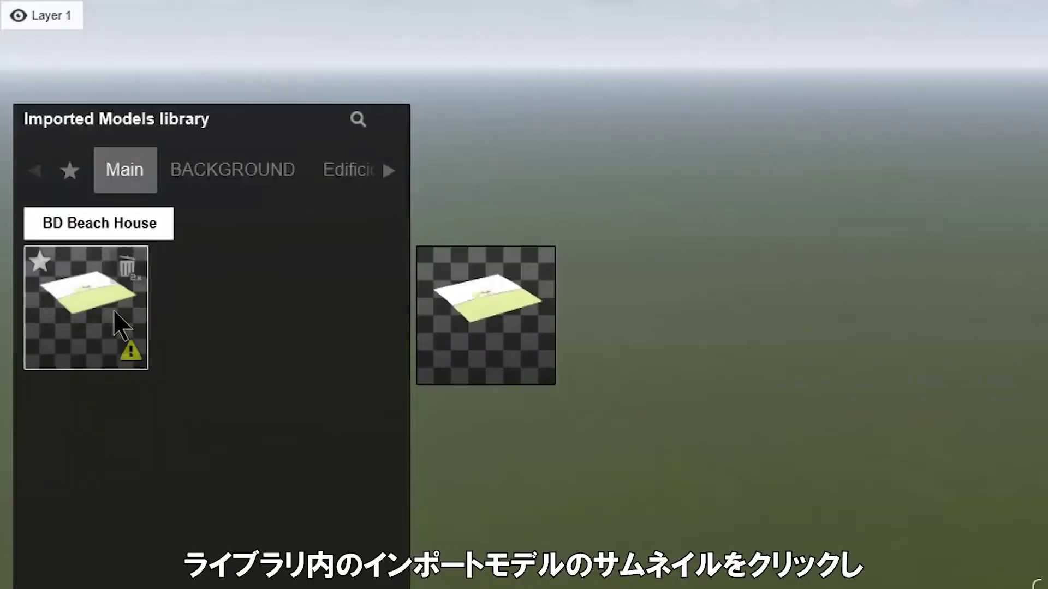
click(114, 313)
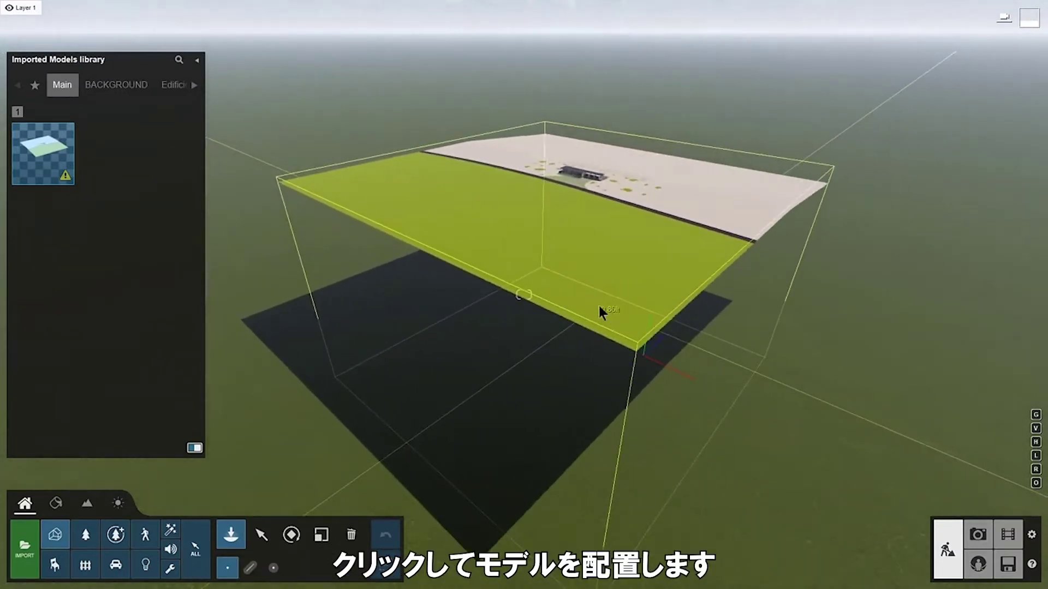
click(598, 307)
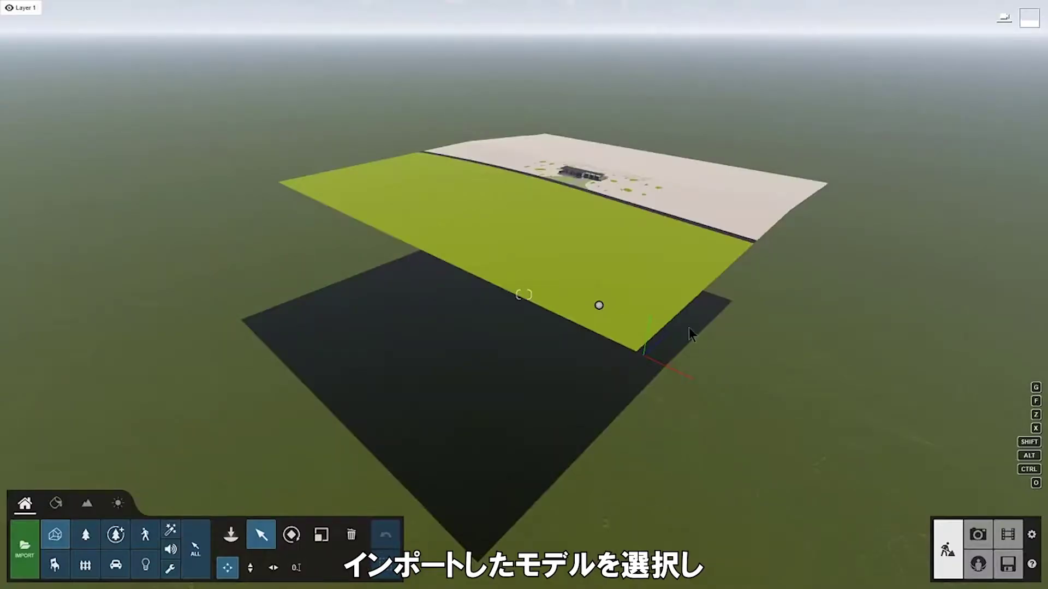
Select the placed beach house model and enter its position coordinates numerically, using 0 and -400.
click(672, 308)
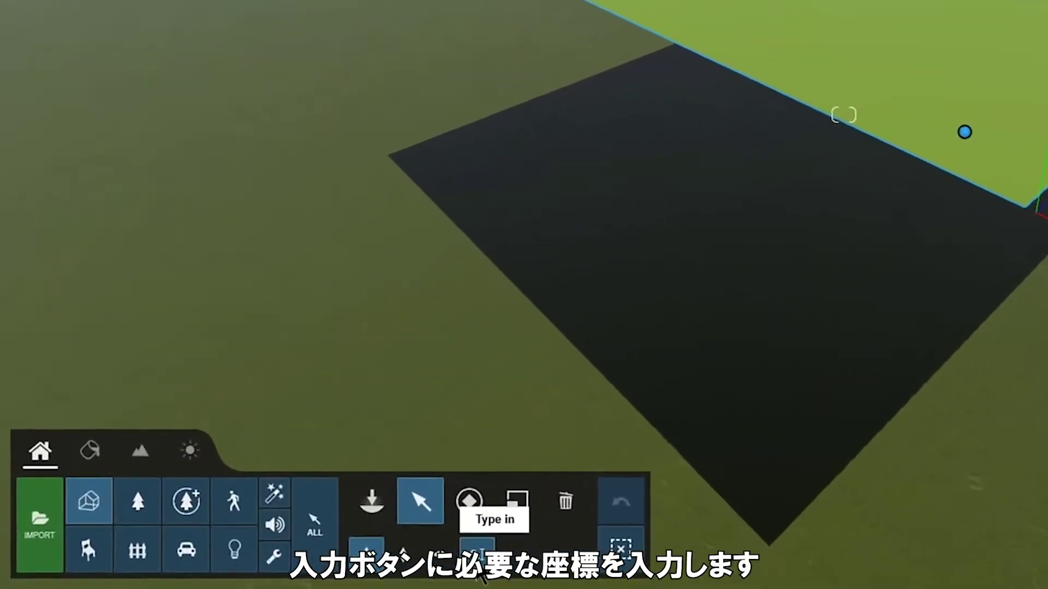
click(297, 568)
click(739, 507)
text(0)
click(730, 530)
text(-400)
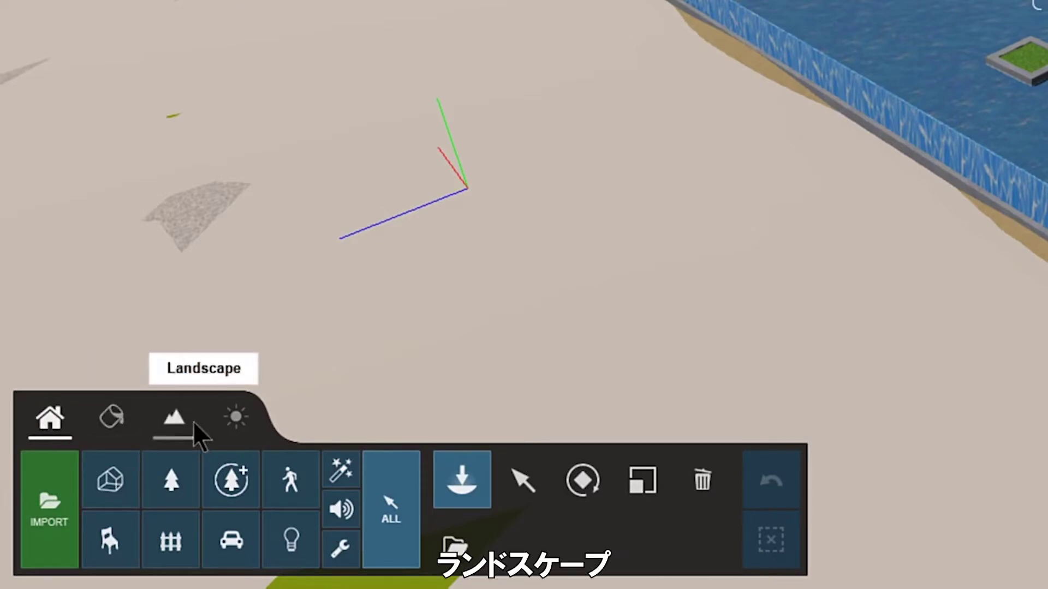
Adjust the weather by turning the sun toward the west, lowering it in the sky and increasing the cloudiness.
click(253, 425)
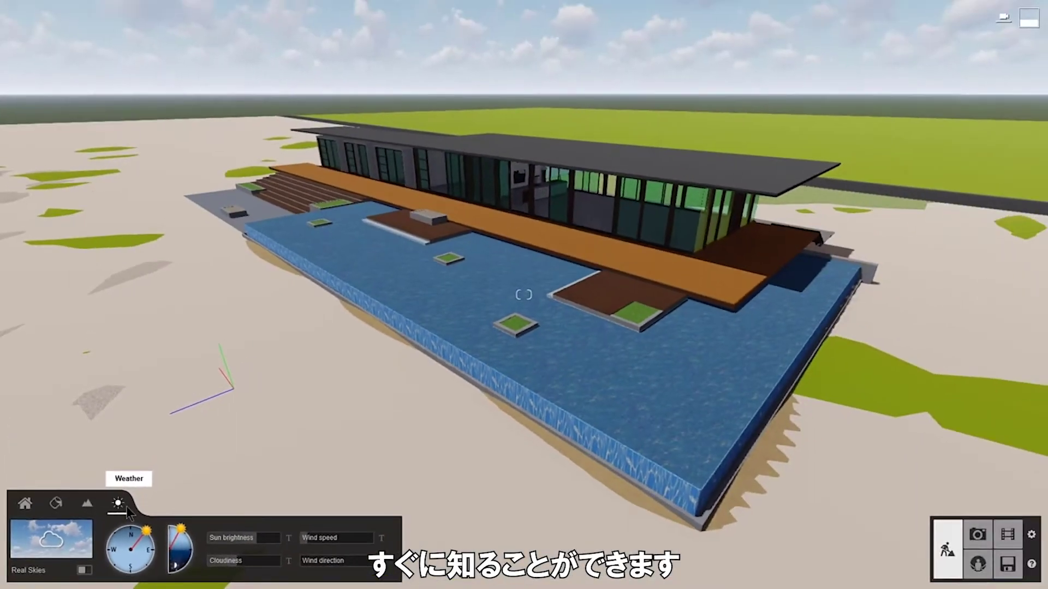
mouse_move(147, 531)
mouse_down()
mouse_move(153, 546)
mouse_move(108, 544)
mouse_up()
drag(184, 533, 192, 543)
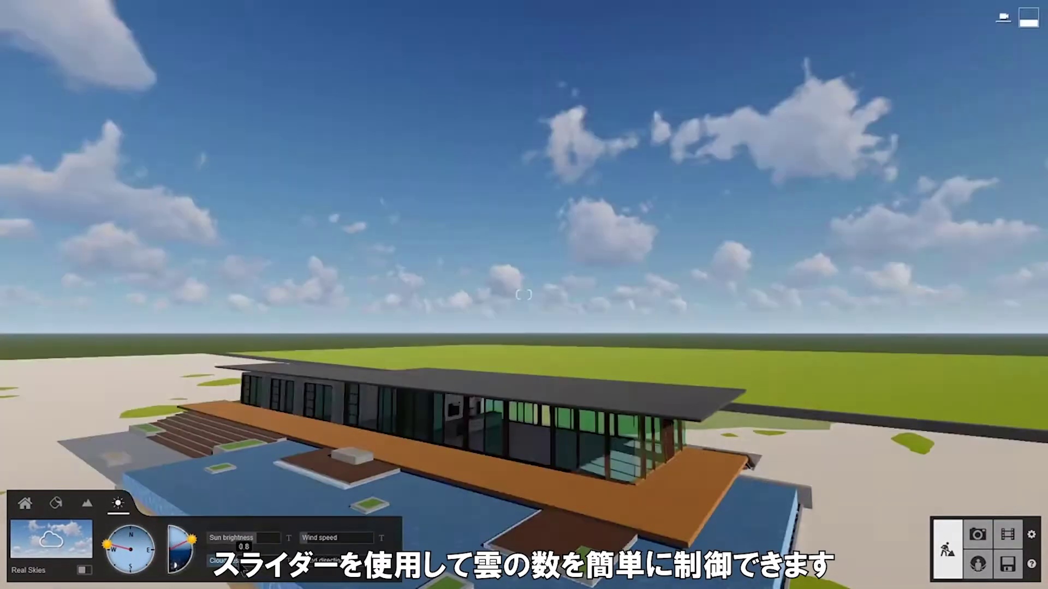
drag(230, 560, 251, 567)
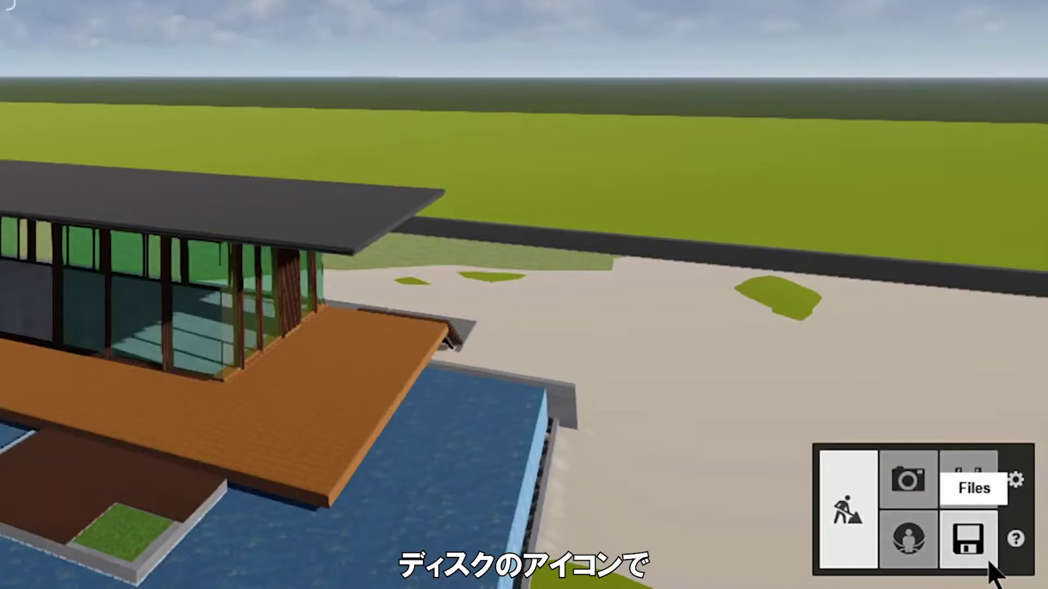
Save the project under the name Beach House and return to the scene in Build Mode.
click(990, 564)
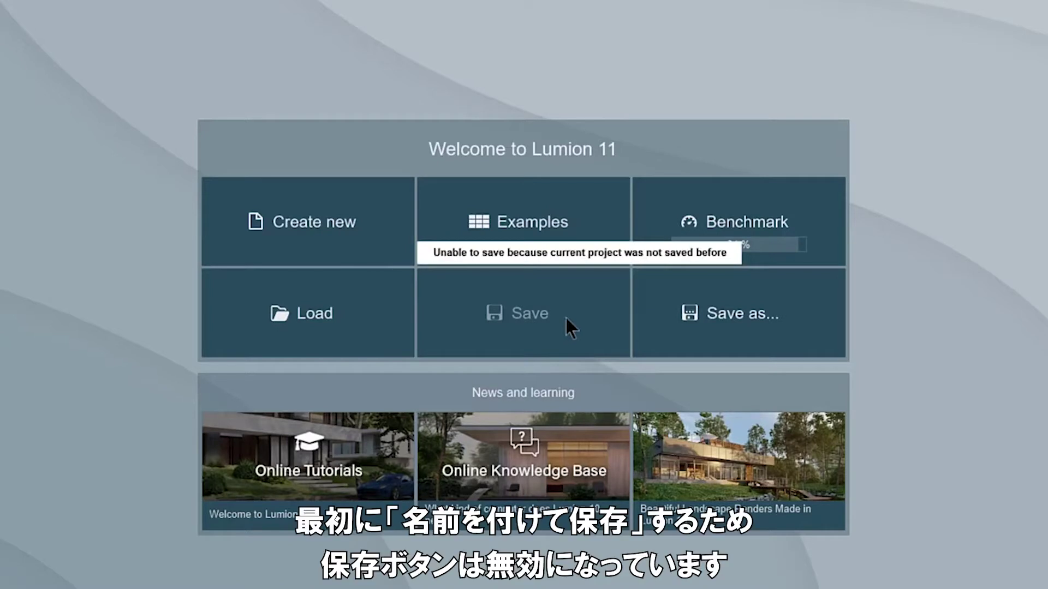
click(689, 333)
text(Beach House)
click(687, 424)
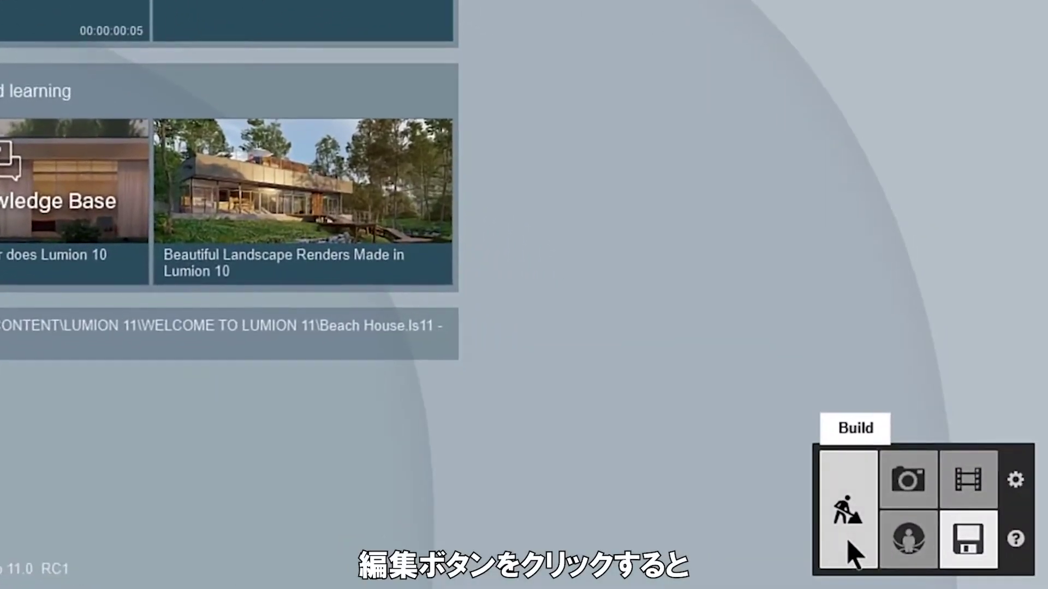
click(851, 548)
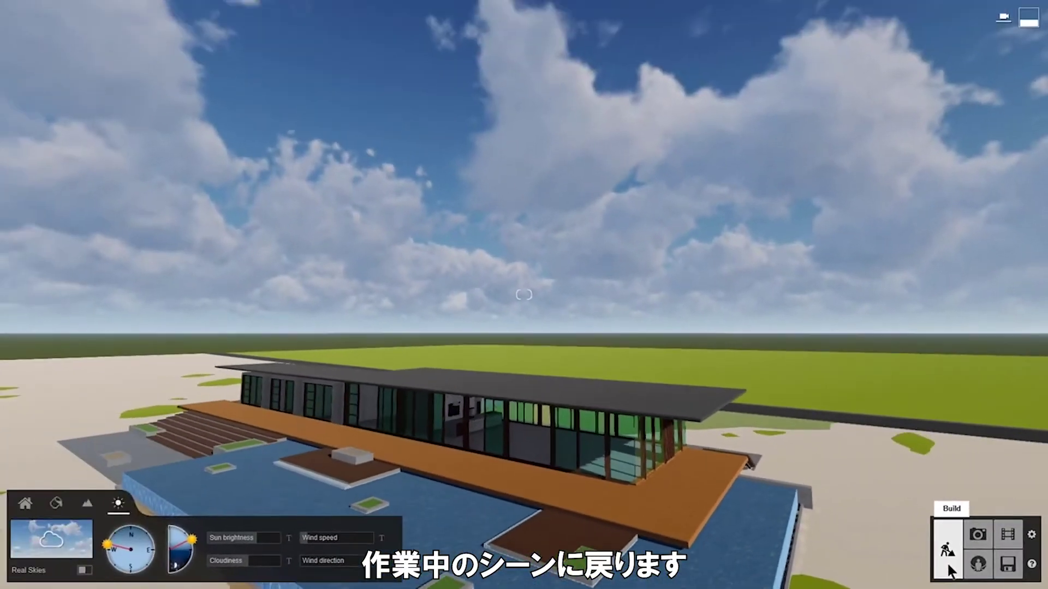
Try one-star editor quality and 25% editor resolution in the settings, and restore them to four stars and 100%.
click(1033, 537)
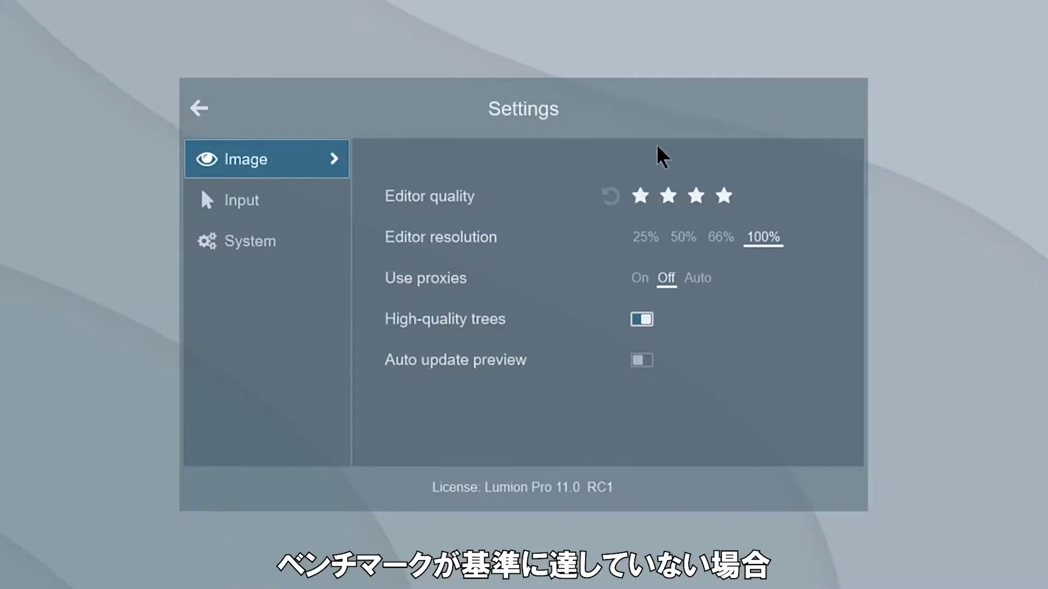
click(641, 198)
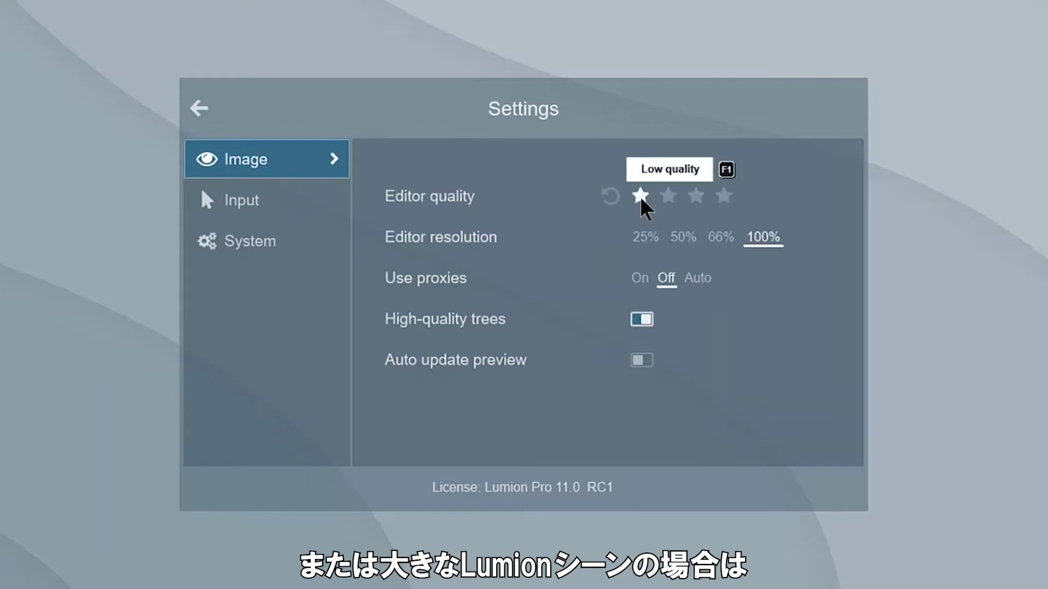
click(645, 239)
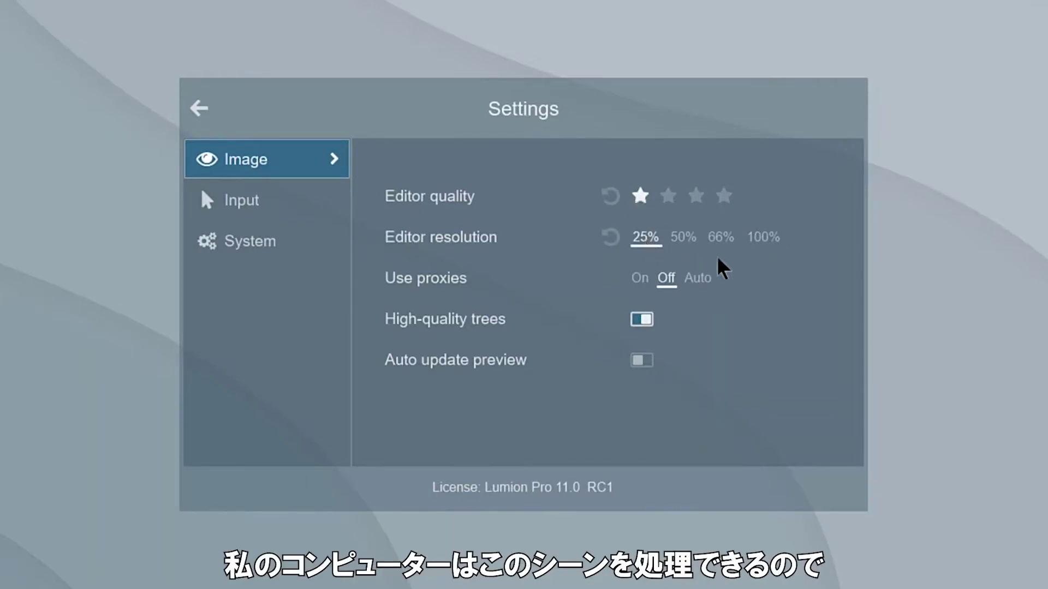
click(771, 246)
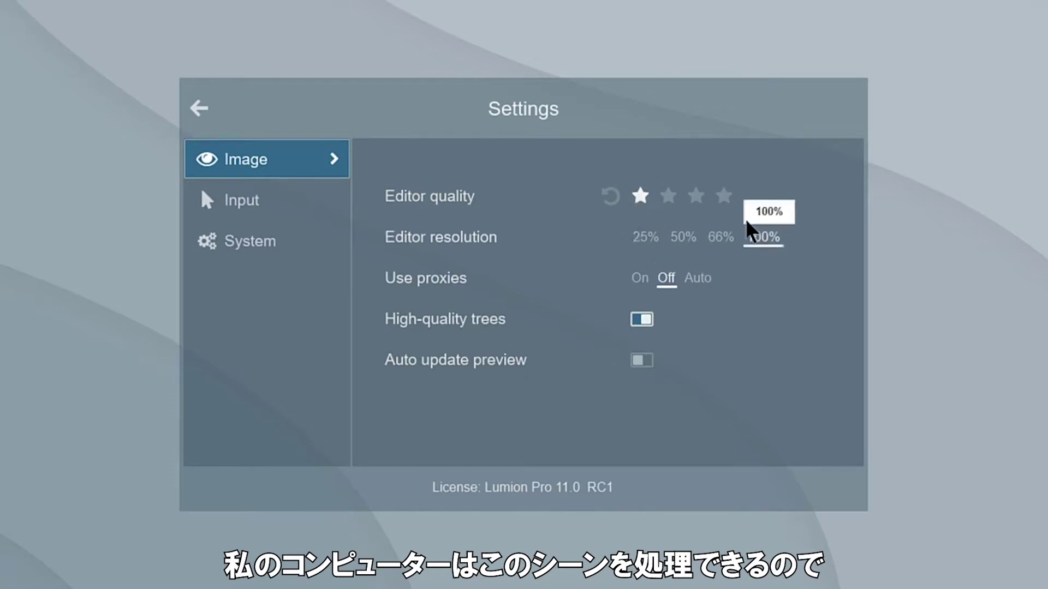
click(724, 199)
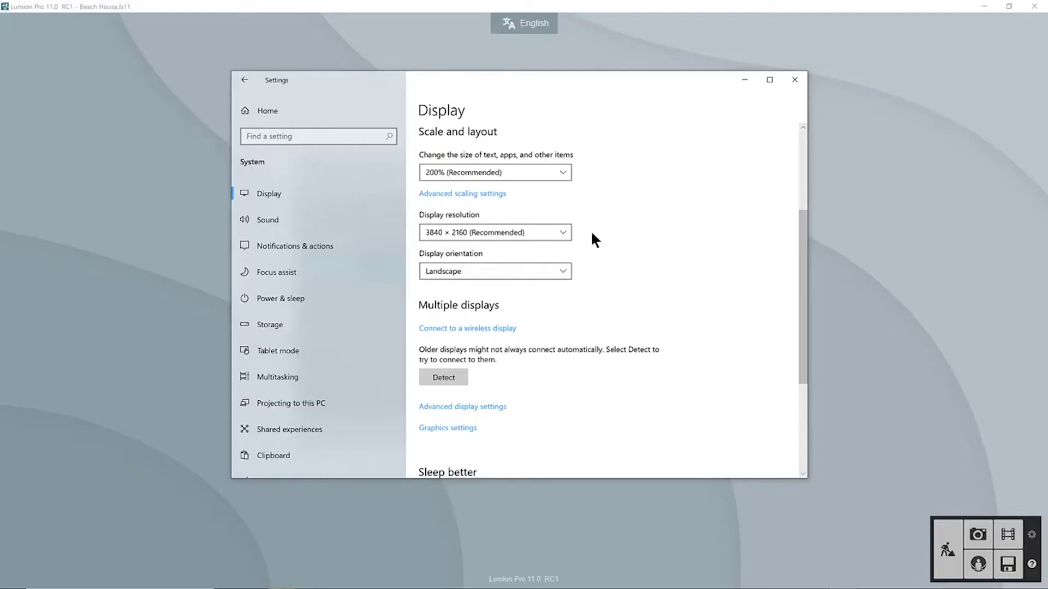
Look at the Windows display resolution choices and reduce the Lumion window from its maximized size.
click(564, 233)
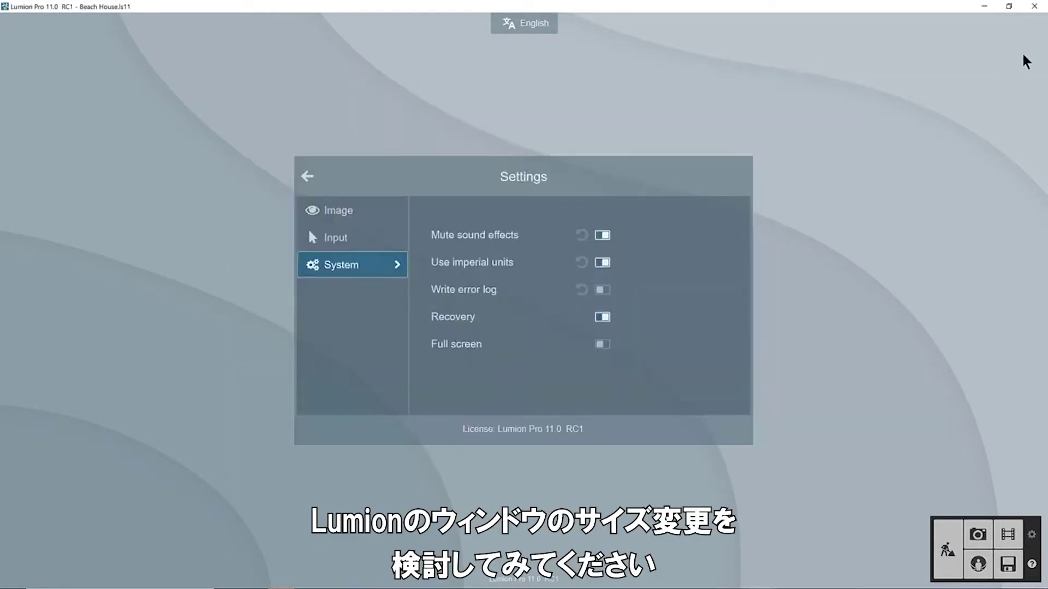
click(1009, 6)
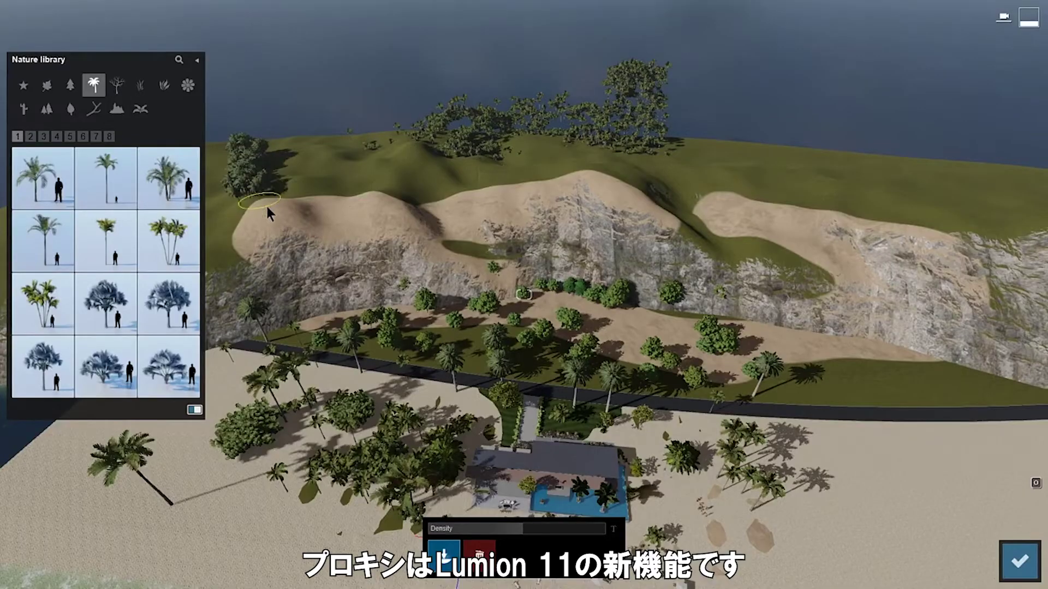
Paint trees from the Nature library along the hilltop above the cliff behind the beach house.
mouse_move(313, 164)
mouse_down()
mouse_move(391, 175)
mouse_move(940, 178)
mouse_move(904, 202)
mouse_move(473, 172)
mouse_move(228, 199)
mouse_move(237, 197)
mouse_up()
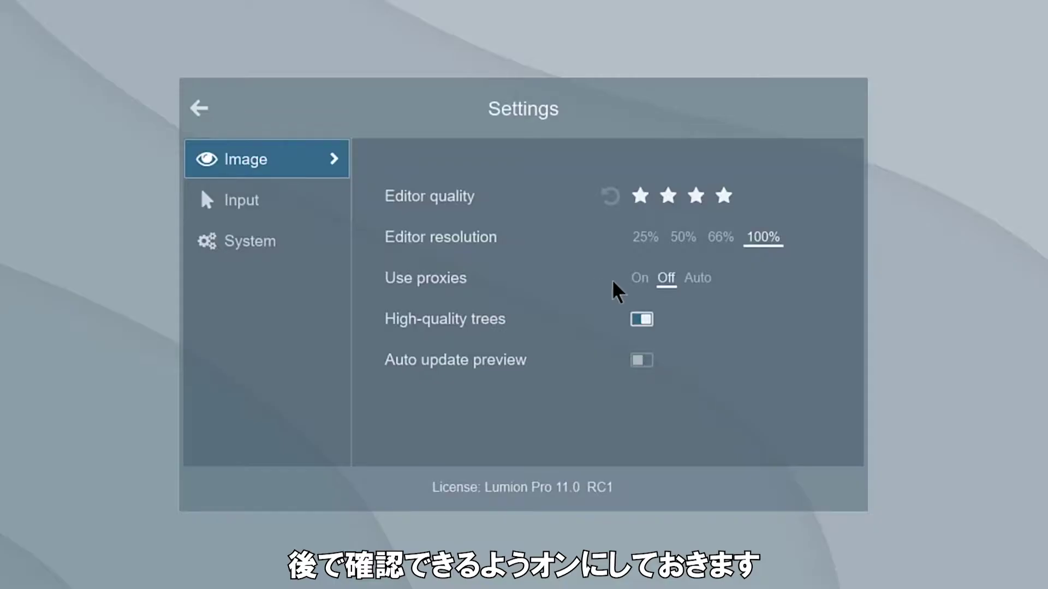
Look through the input and system settings and leave the settings.
click(310, 207)
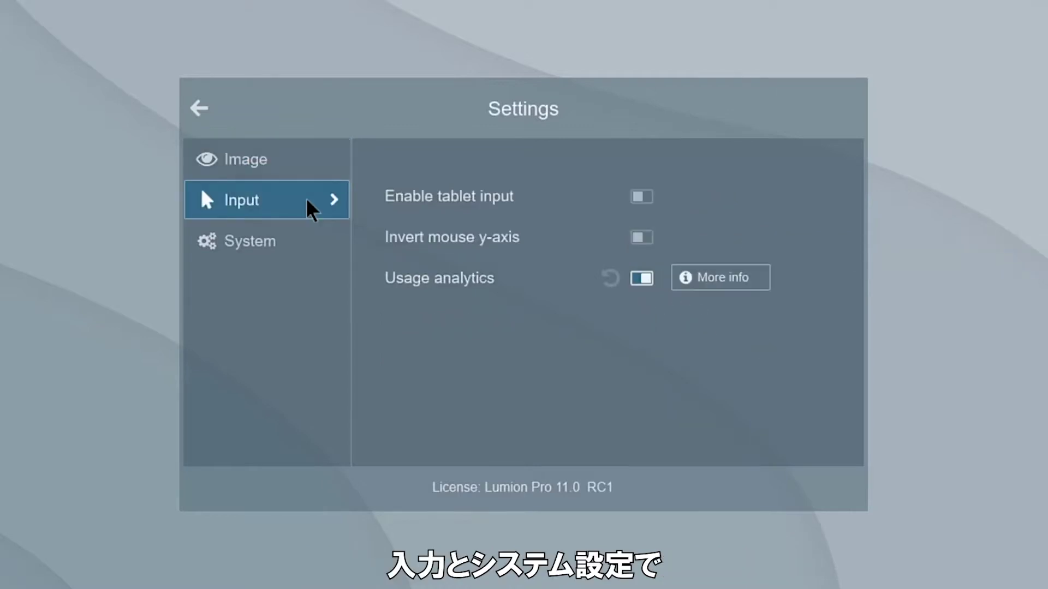
click(312, 244)
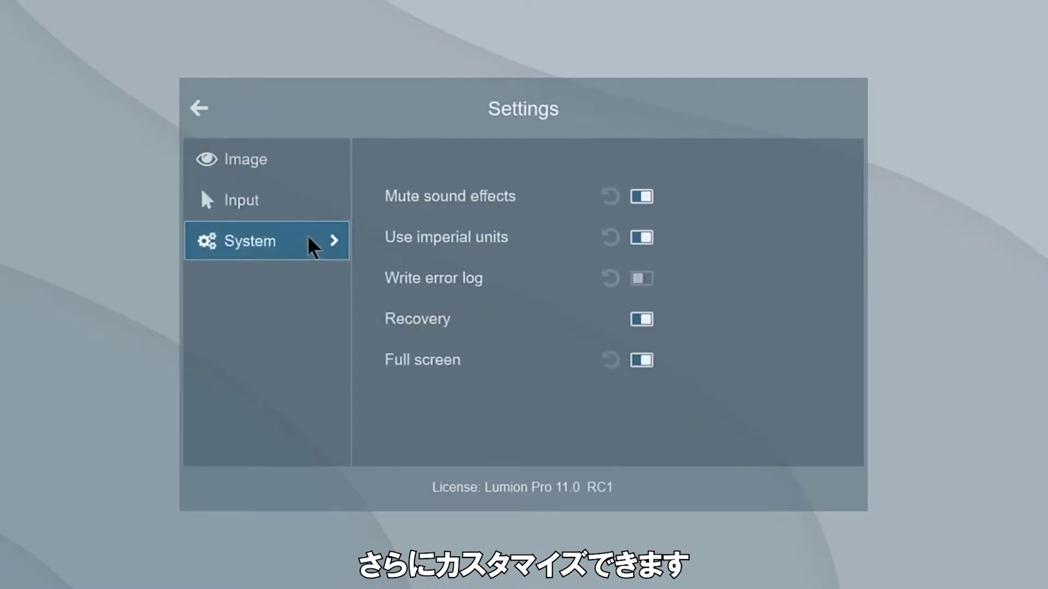
click(202, 110)
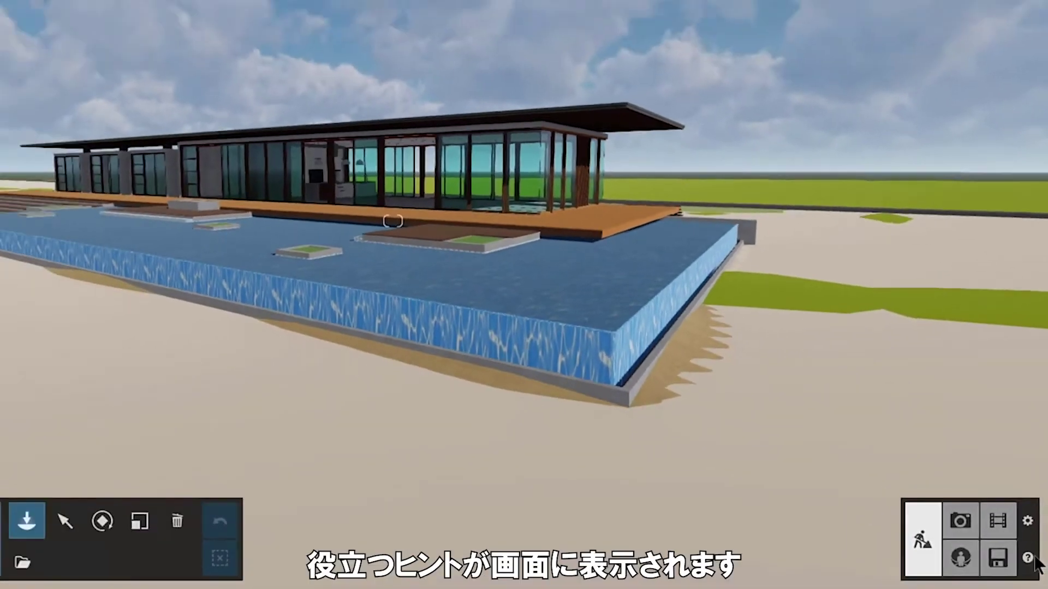
Show the help overlay with its navigation hints over the beach house scene and close it.
click(1031, 559)
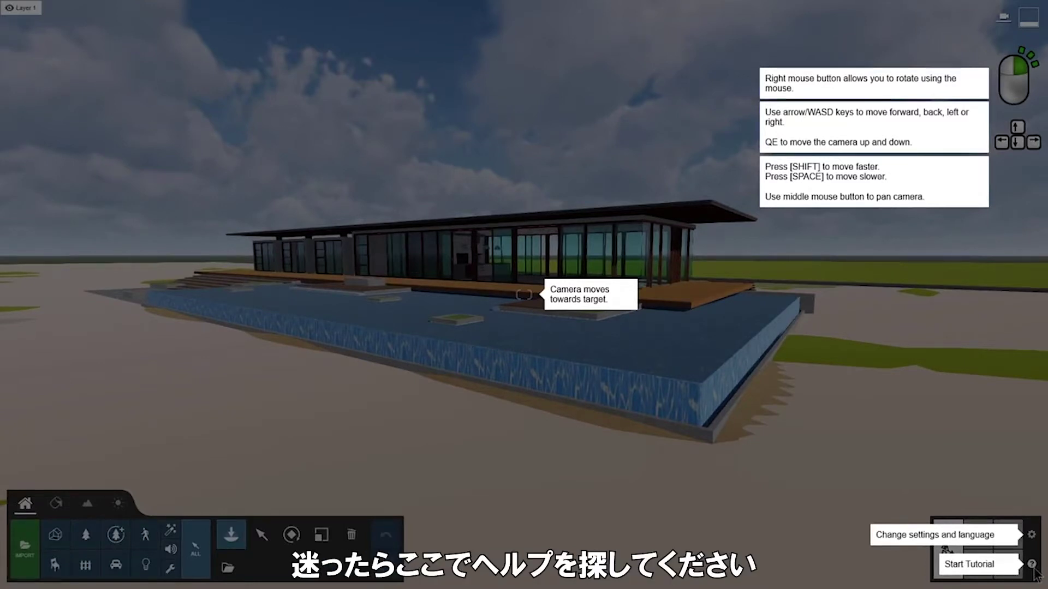
click(1032, 565)
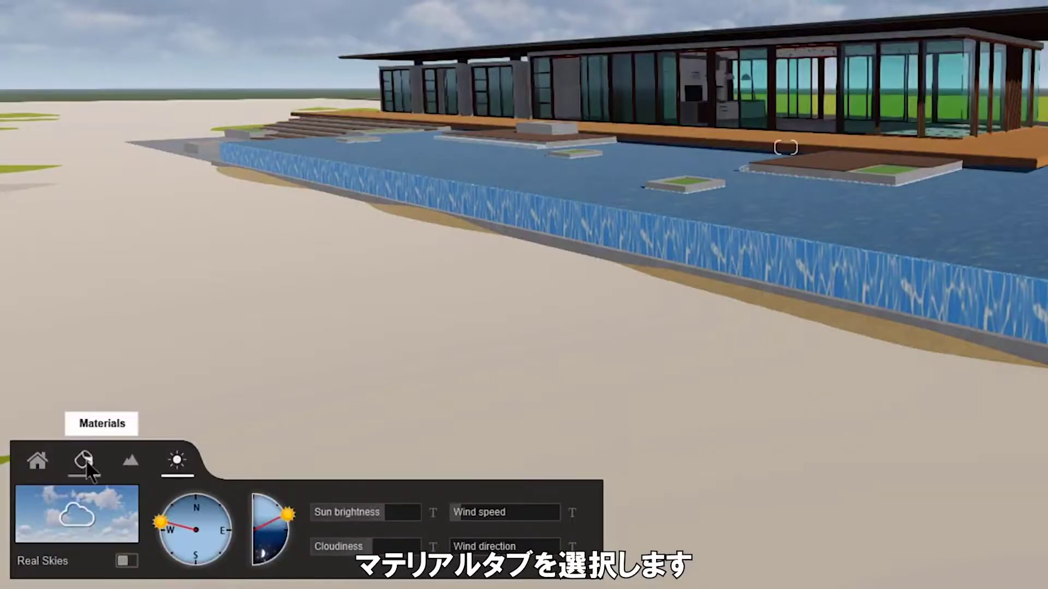
Open the BD_Wood 01 surface of the house for material editing and look through the Material library's categories and Indoor pages.
click(84, 463)
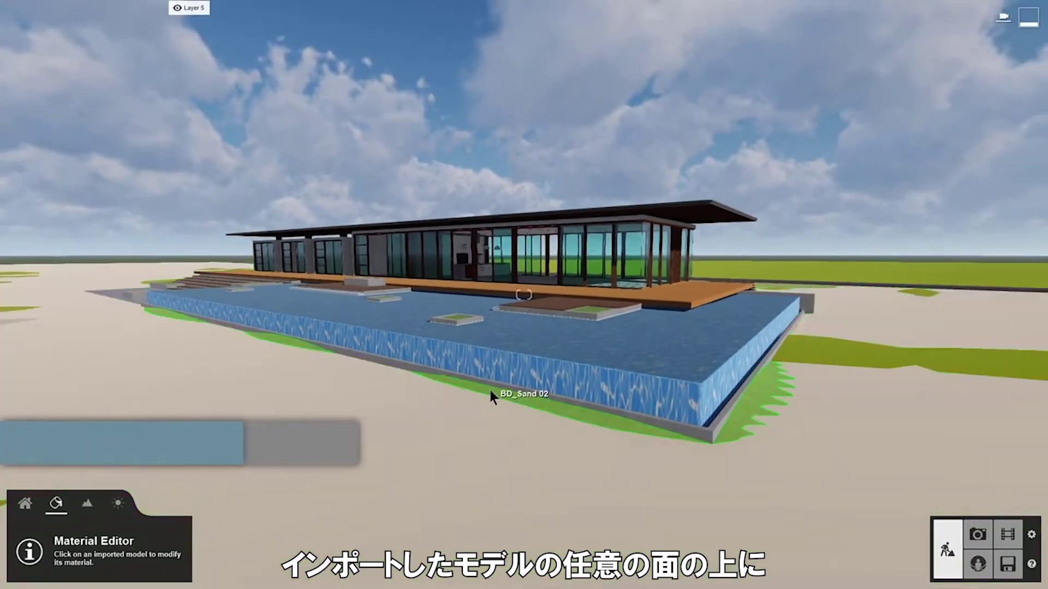
click(553, 301)
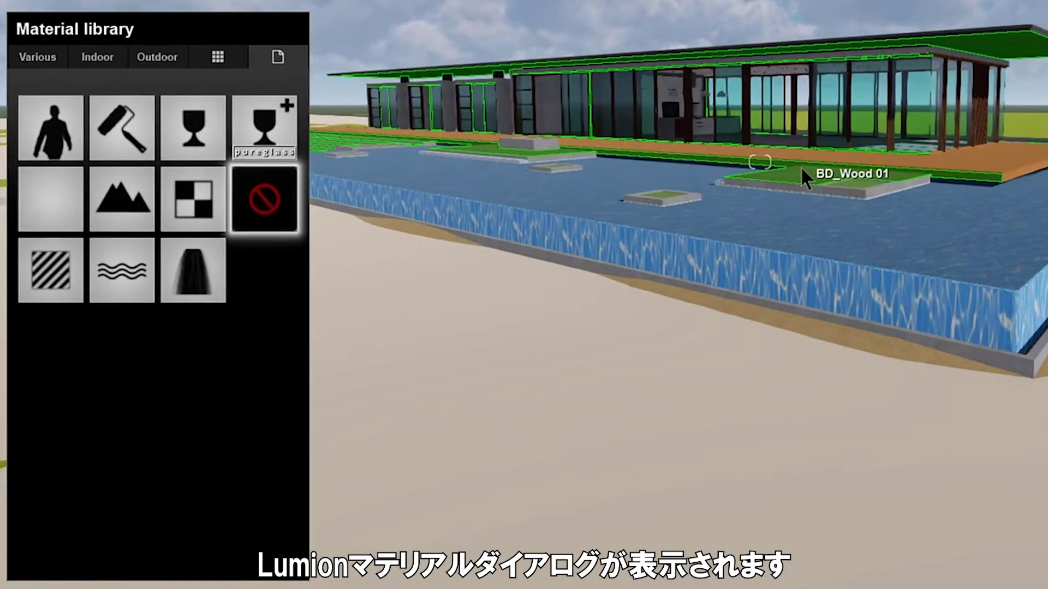
click(52, 74)
click(102, 78)
click(157, 57)
click(278, 57)
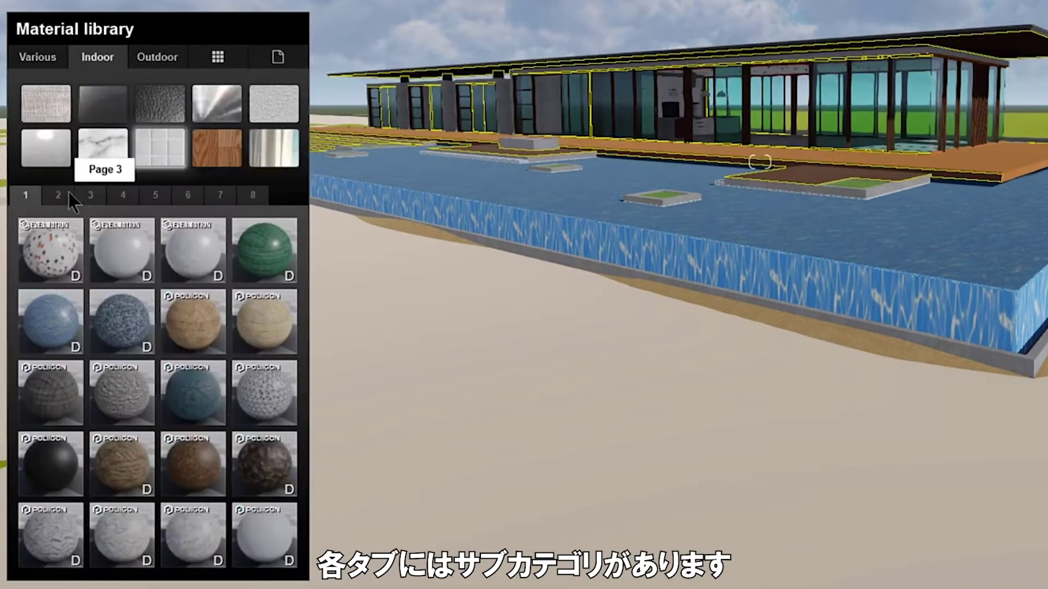
click(58, 195)
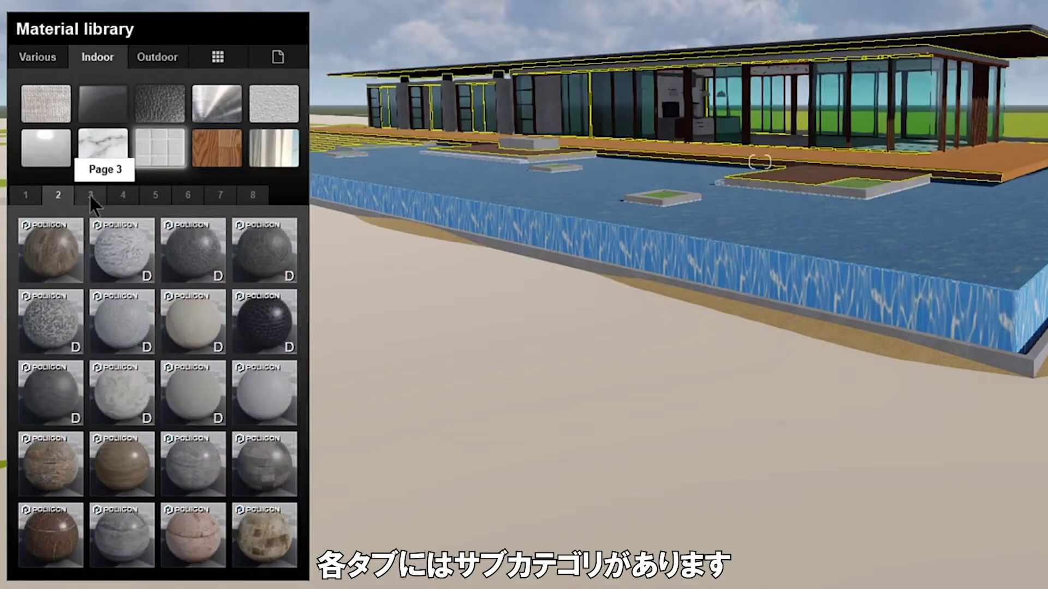
click(121, 195)
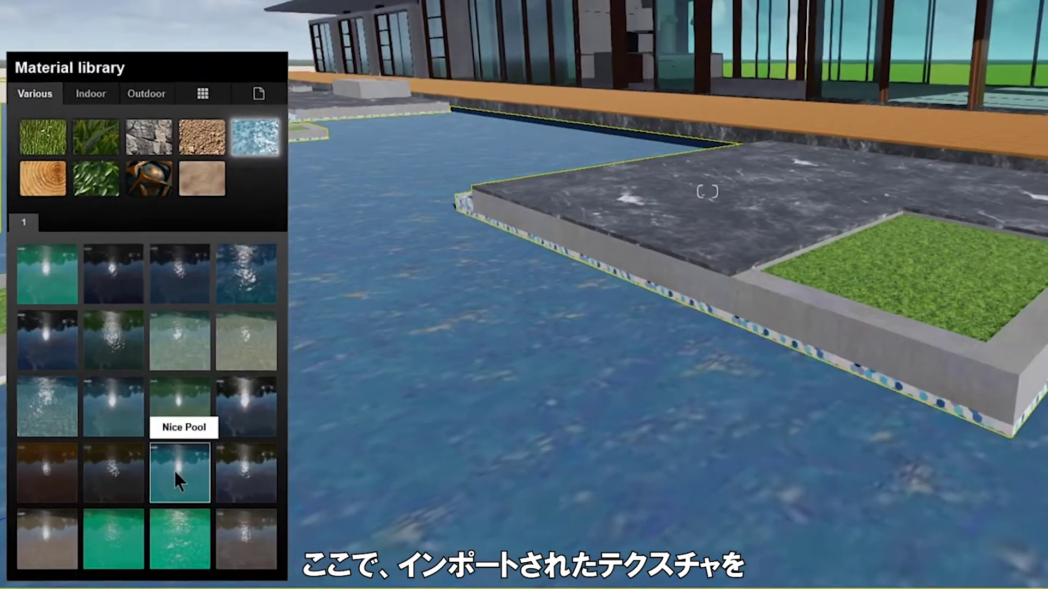
Apply the Nice Pool water material to the pool surface.
click(187, 462)
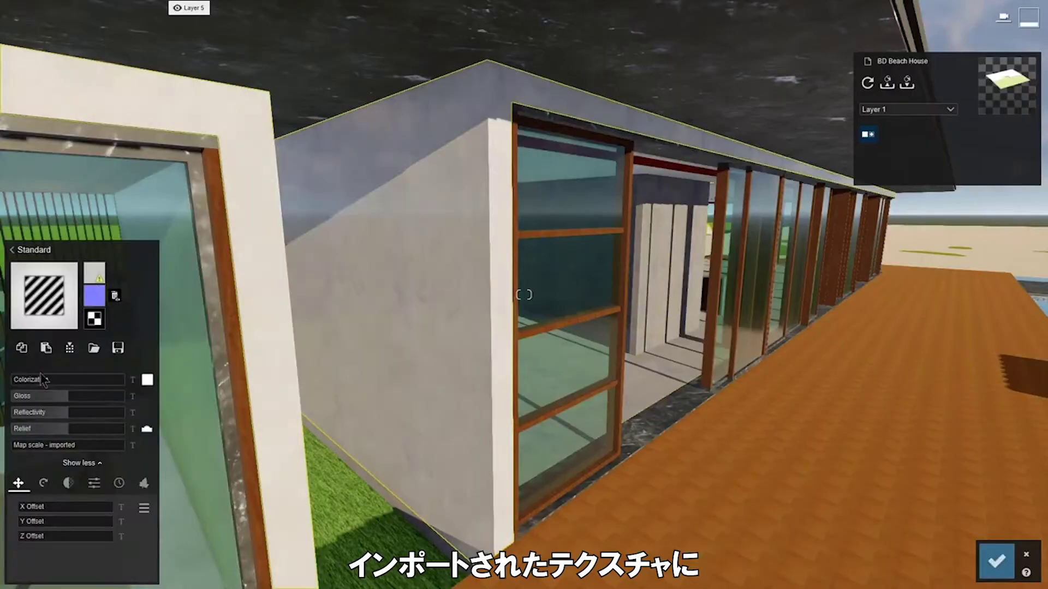
Add weathering and foliage to the white wall's Standard material and adjust the foliage settings.
click(118, 483)
drag(24, 507, 94, 507)
click(145, 483)
drag(23, 507, 99, 507)
drag(24, 565, 75, 566)
drag(23, 536, 53, 537)
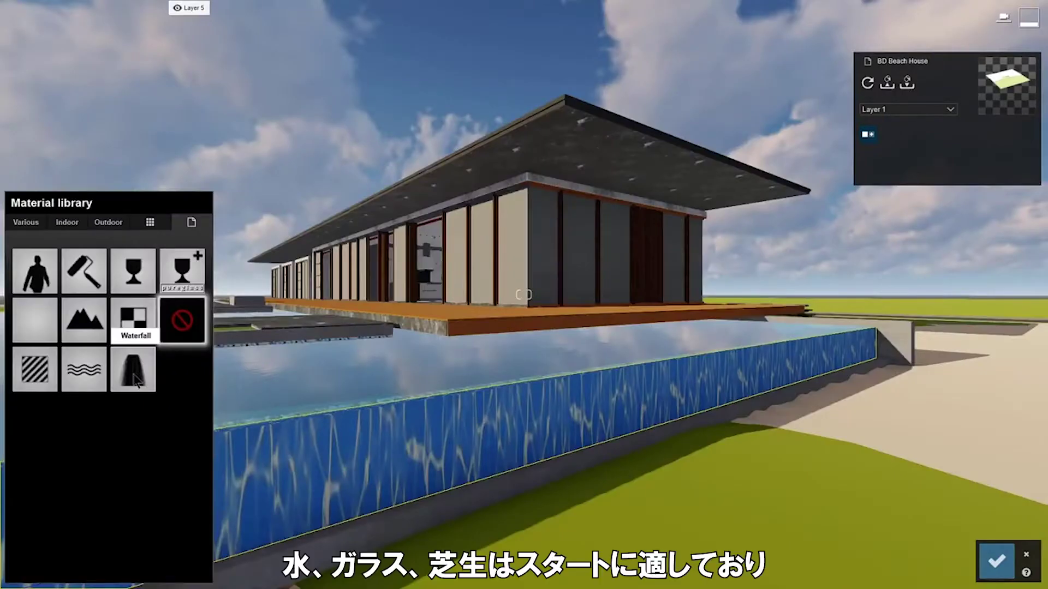
Assign Waterfall to the pool's outer side, Interior Glass 002 to the window panels and a 3D grass preset to the lawn.
click(135, 376)
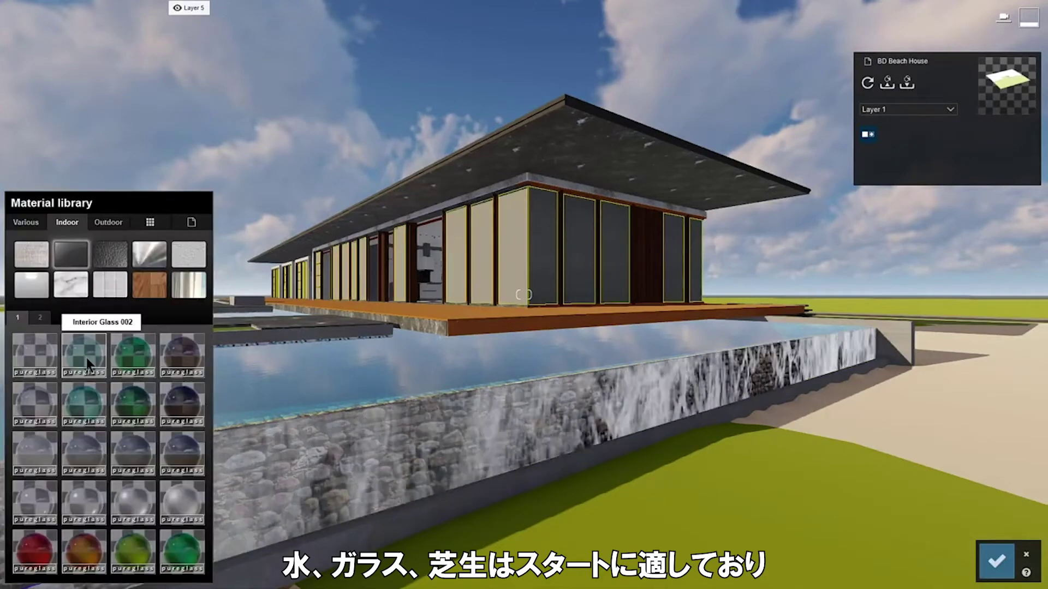
click(87, 358)
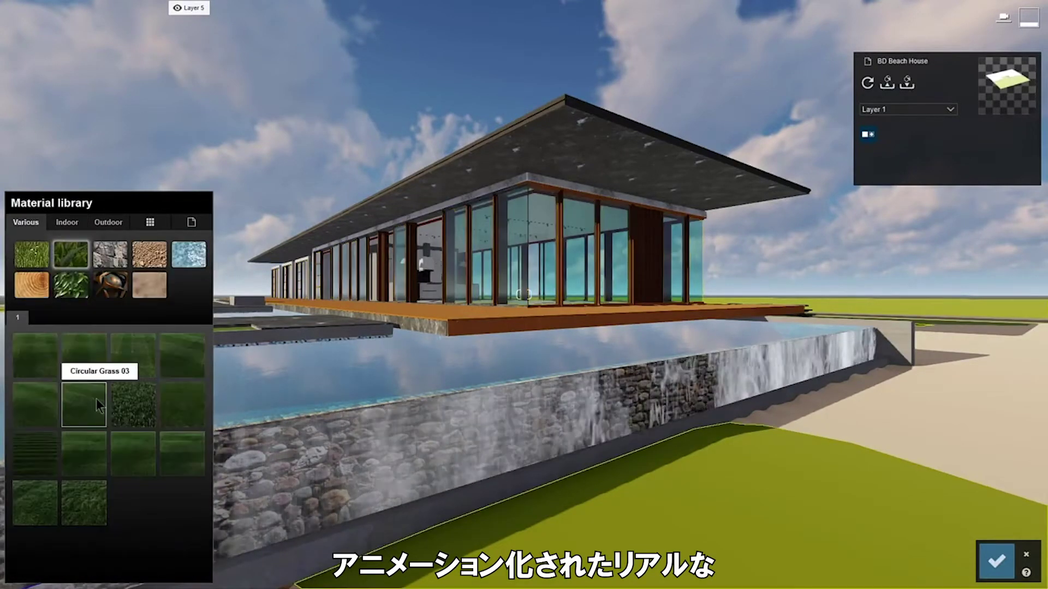
click(90, 507)
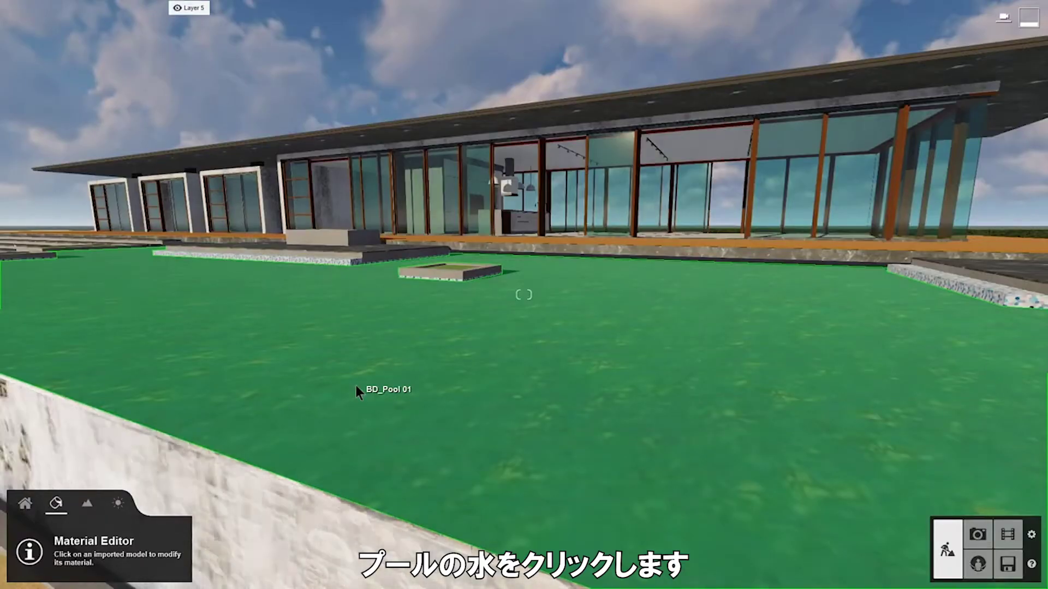
Replace the BD_Pool 01 surface with the Water material, reducing its wave scale and adjusting the caustics scale.
click(356, 386)
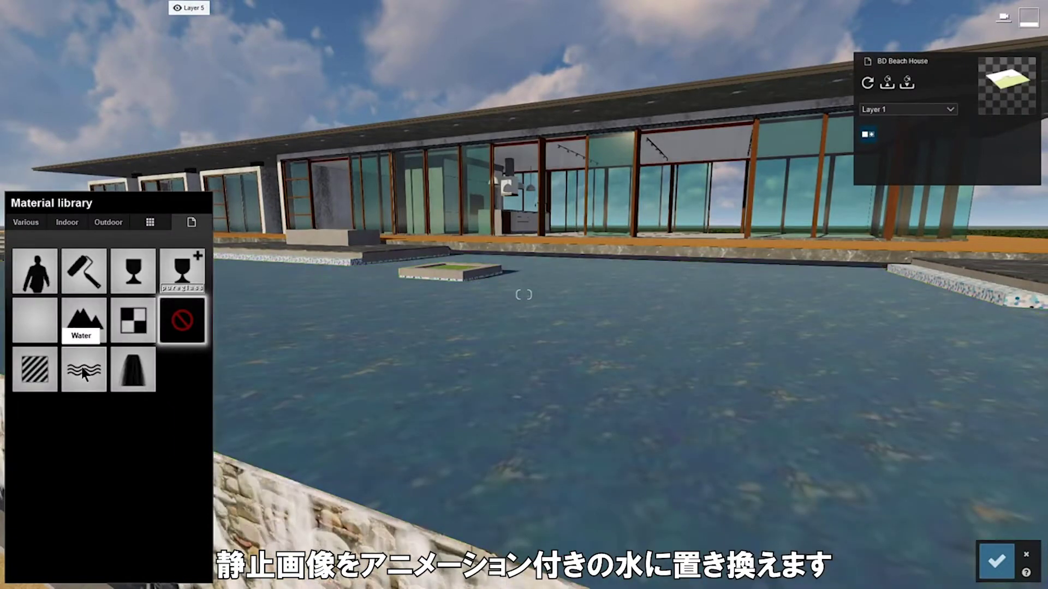
click(83, 369)
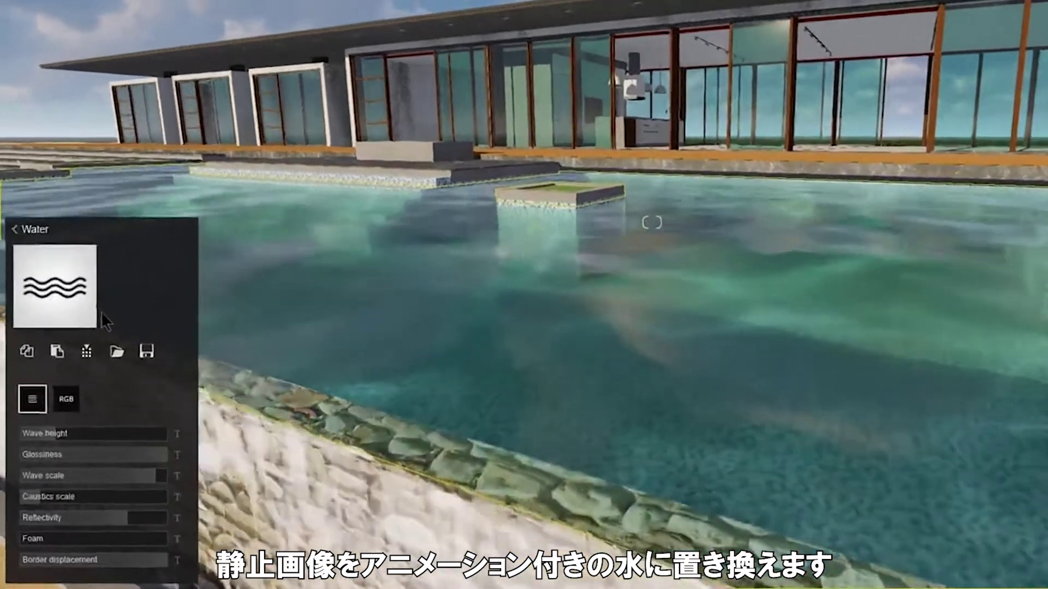
mouse_move(43, 465)
drag(167, 468, 81, 491)
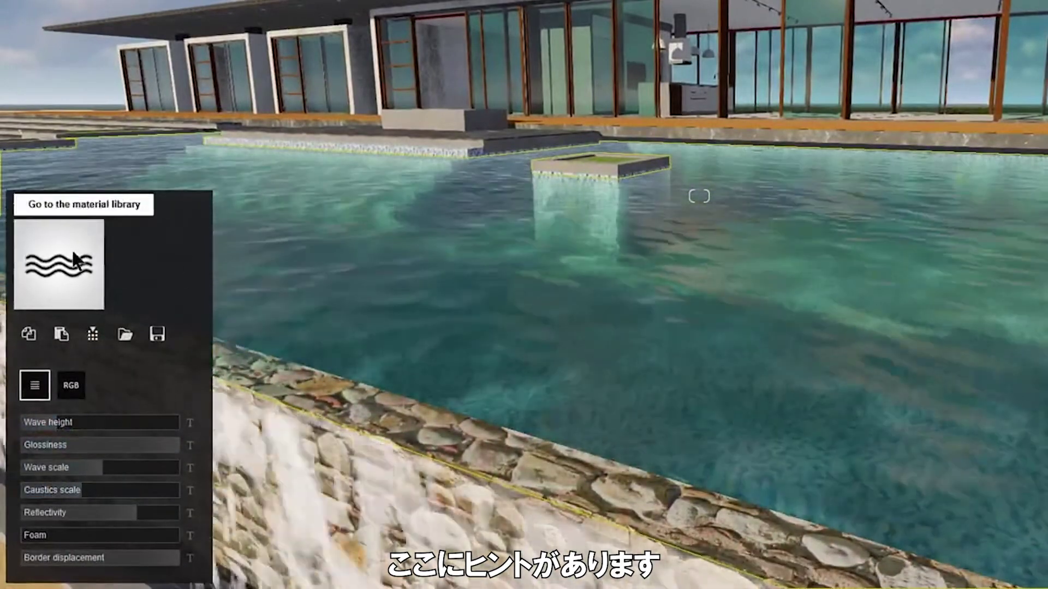
Try water presets from the Various library on the pool surface, including Azure Pool and Clear Pool.
click(59, 262)
click(44, 103)
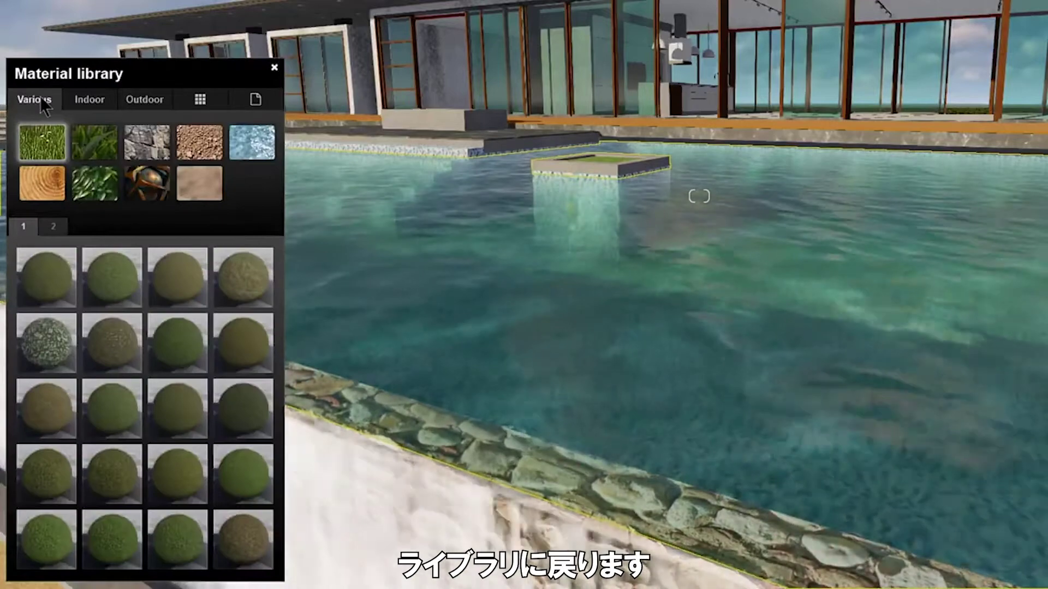
click(267, 144)
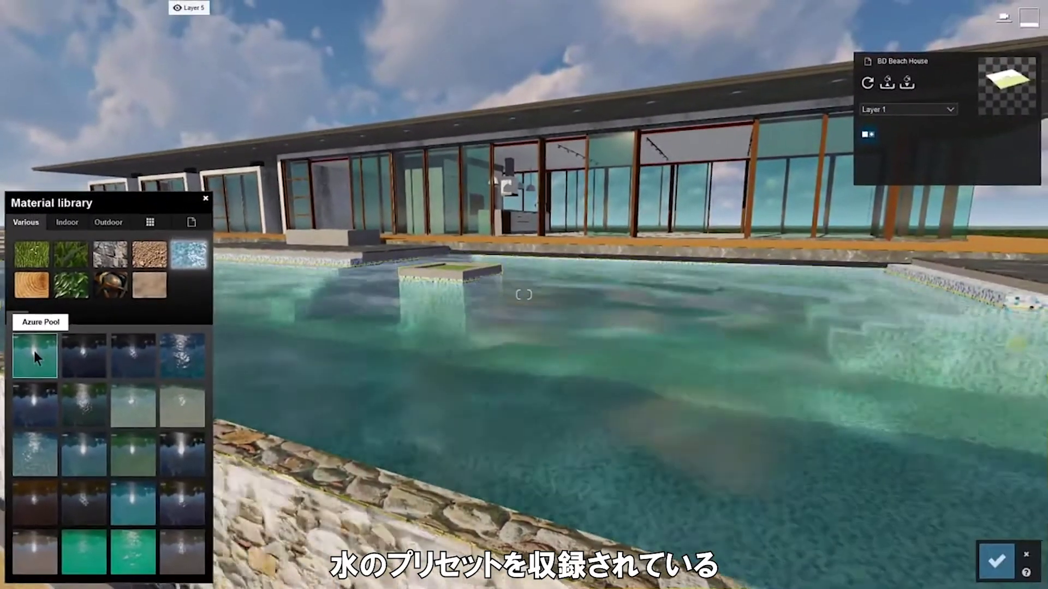
click(45, 272)
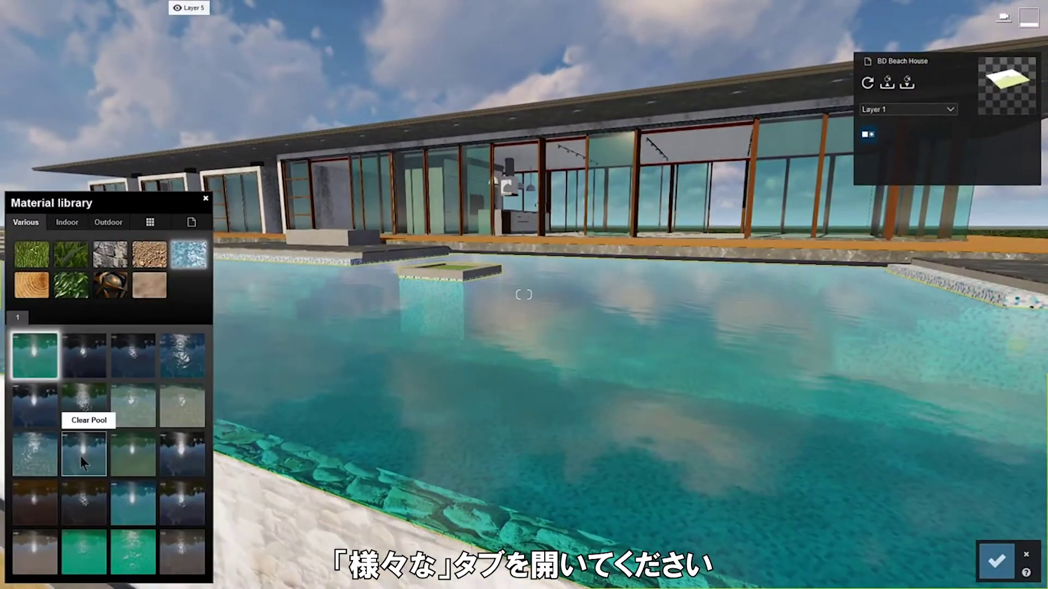
click(80, 456)
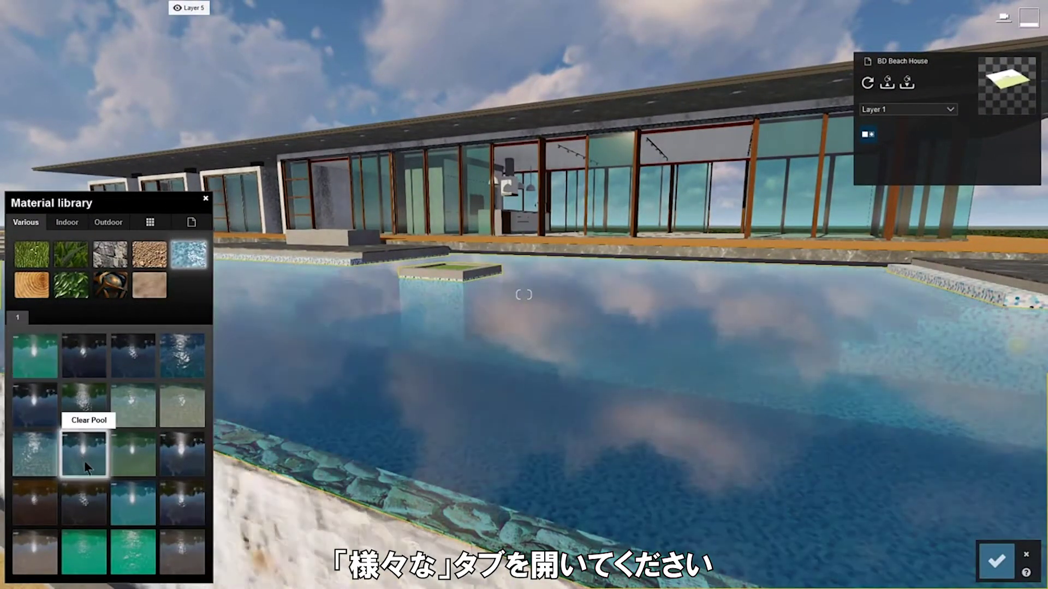
click(149, 510)
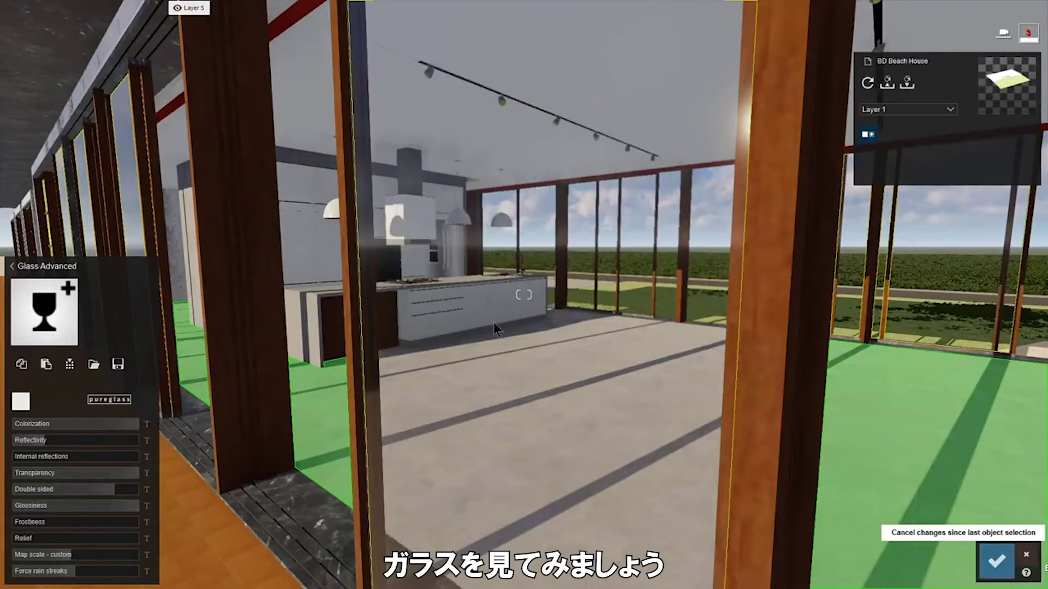
Assign the Glass Panels 004 preset to the window glass by the kitchen after trying Interior Glass 002.
click(494, 322)
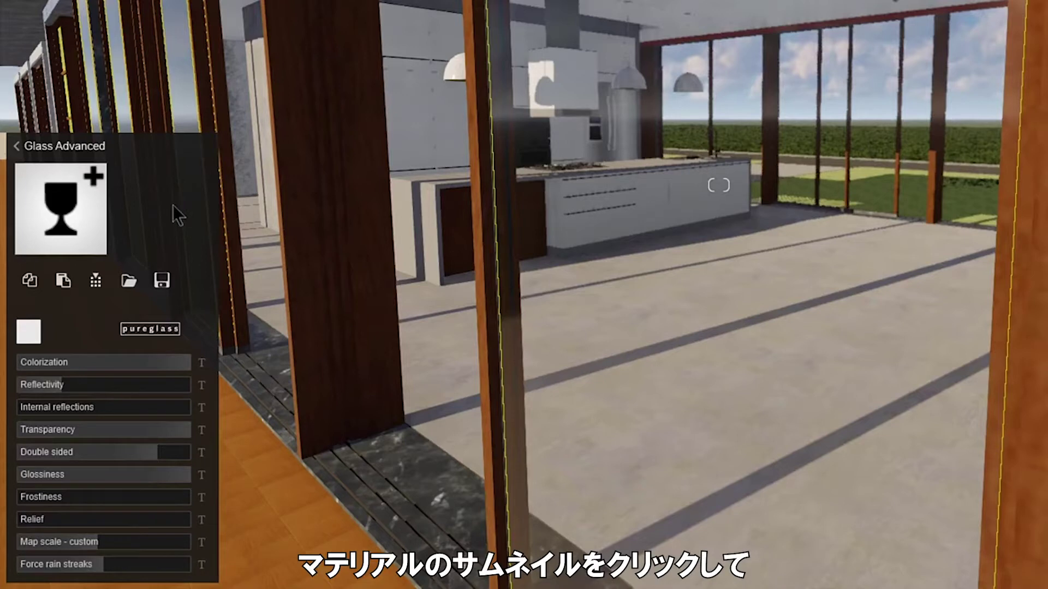
click(77, 208)
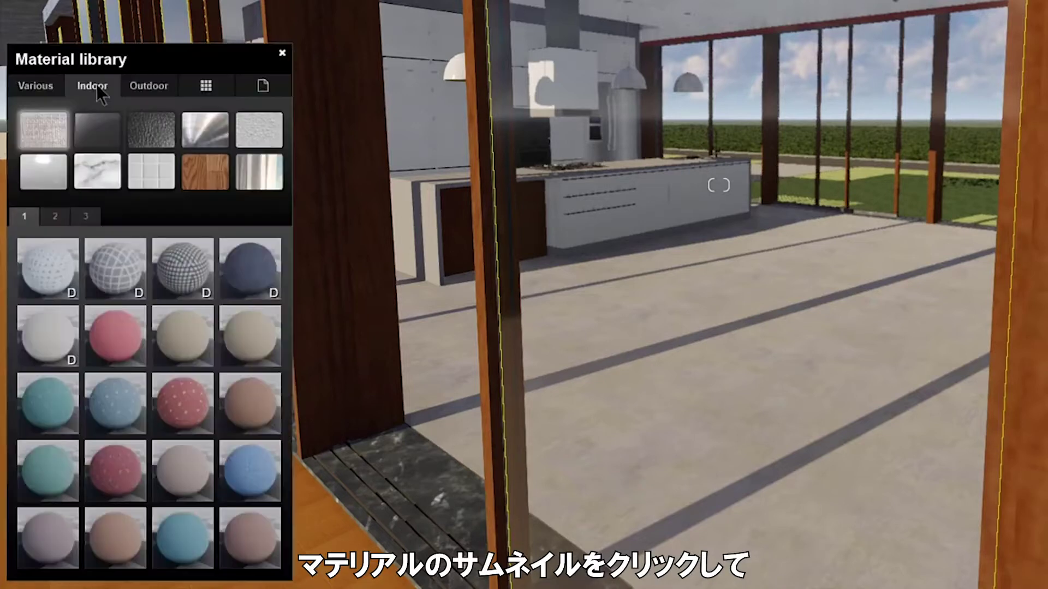
click(98, 130)
click(131, 268)
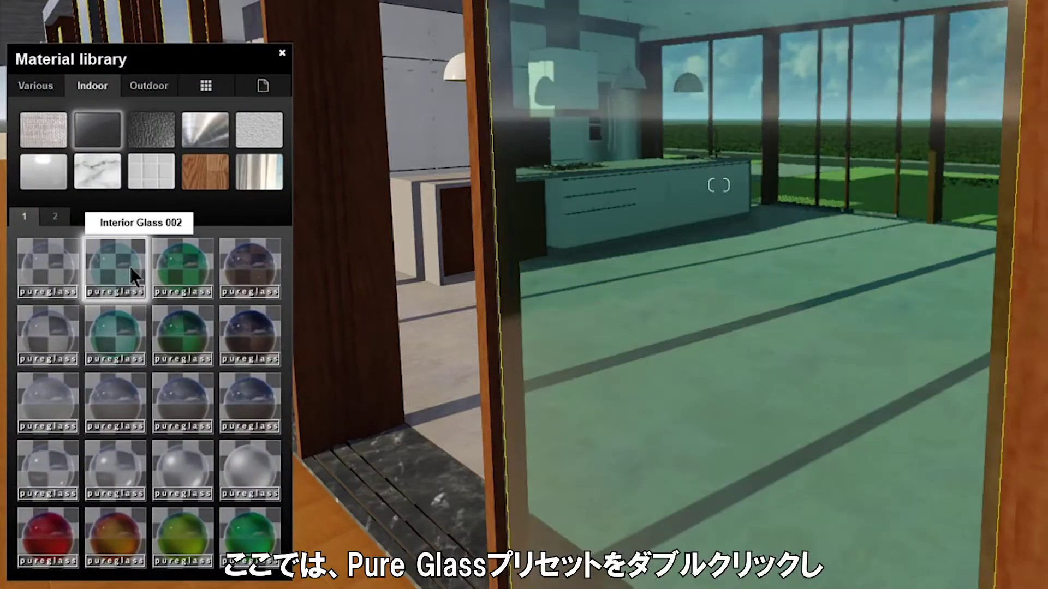
click(57, 329)
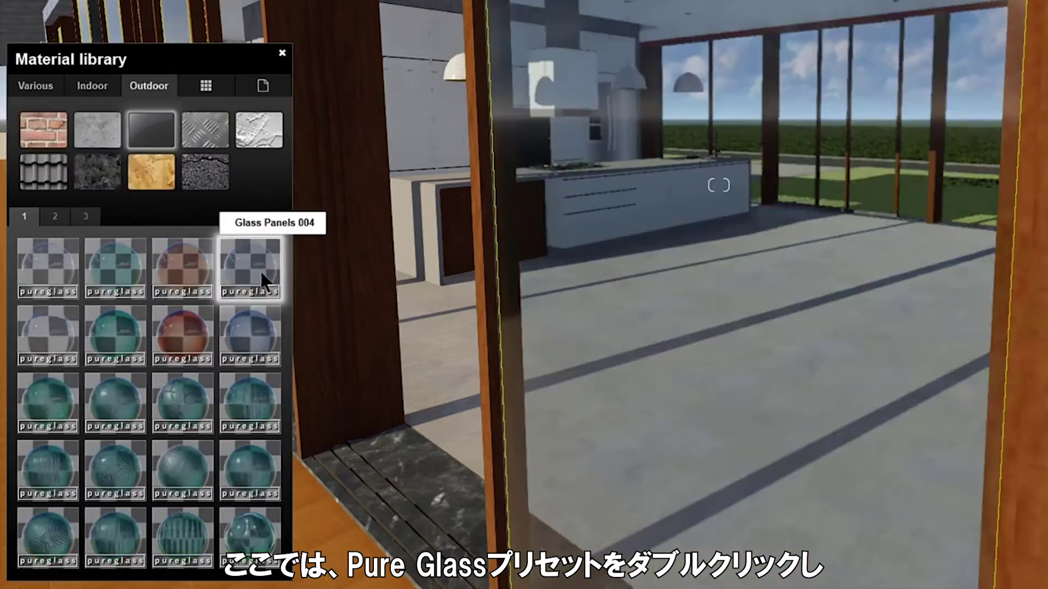
Open the properties of Glass Panels 004 and adjust its reflectivity and frostiness.
double_click(259, 270)
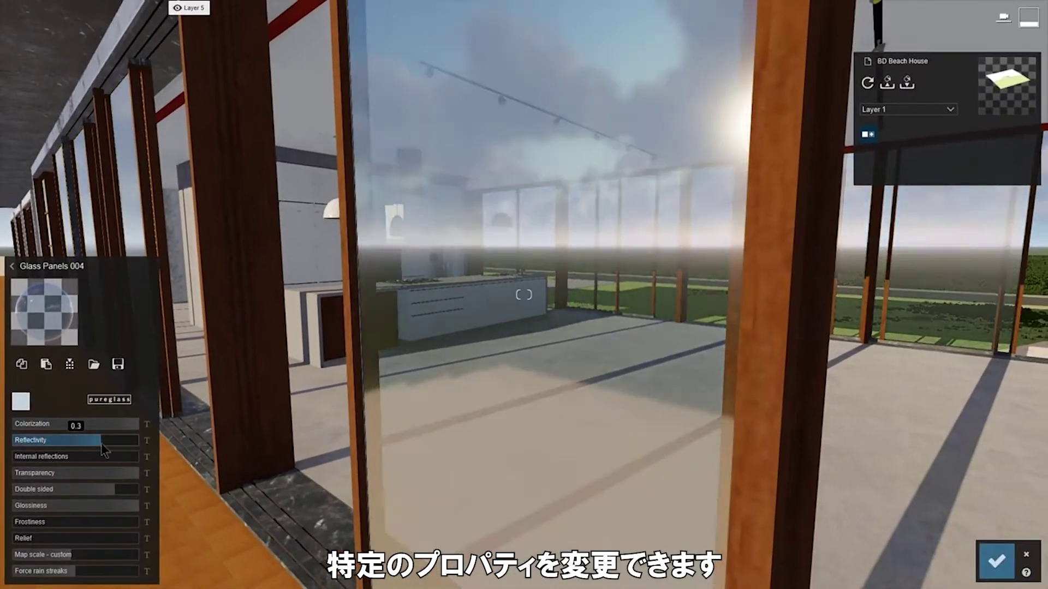
drag(100, 443, 145, 483)
mouse_move(19, 522)
mouse_down()
mouse_move(93, 524)
mouse_move(14, 522)
mouse_move(56, 543)
mouse_move(93, 542)
mouse_move(36, 543)
mouse_up()
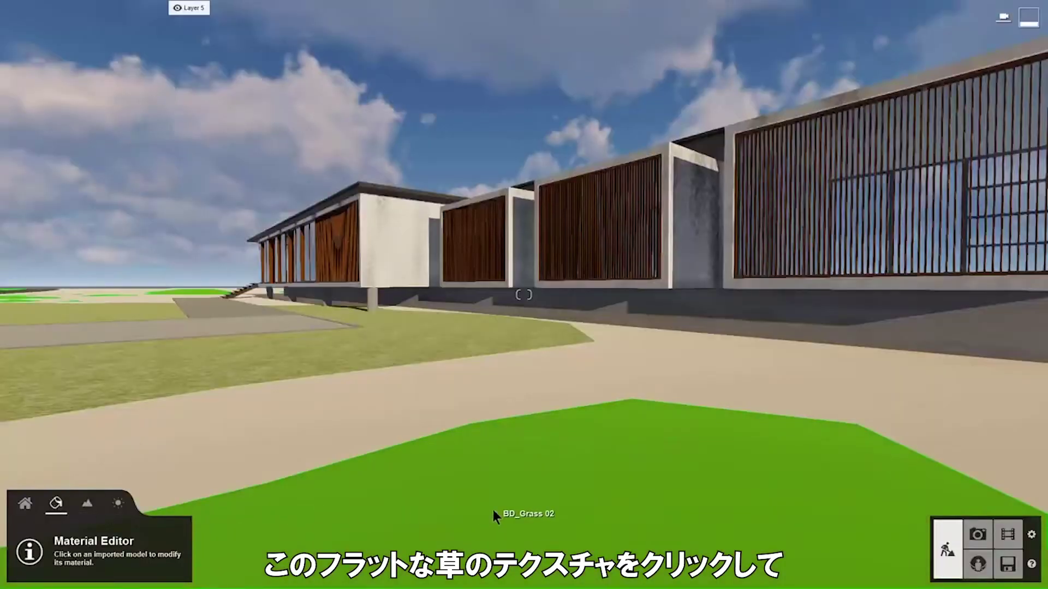
Replace the flat BD_Grass 02 surface with the Landscape material.
click(494, 512)
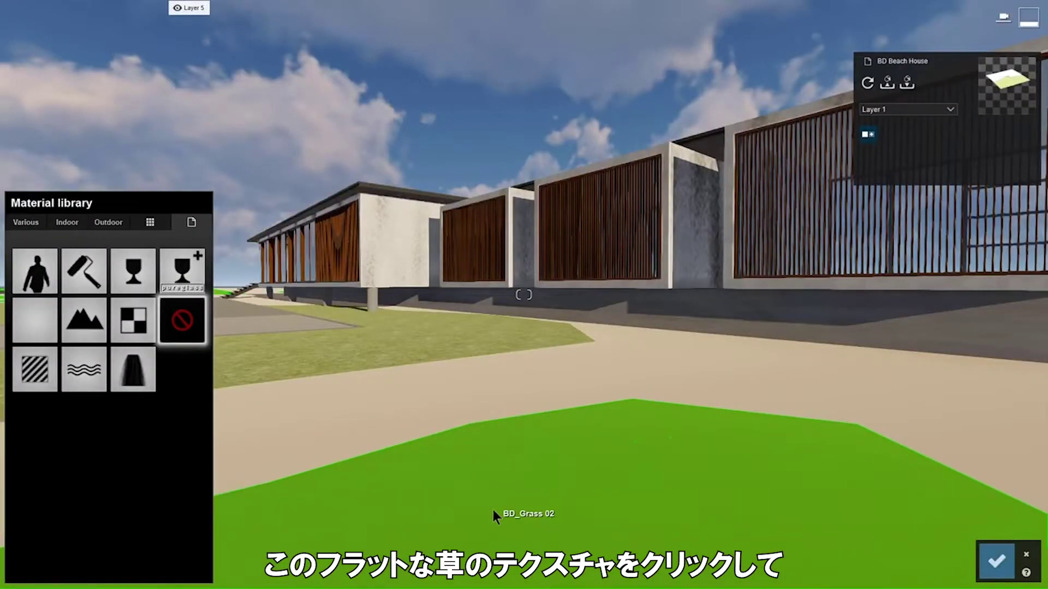
click(137, 369)
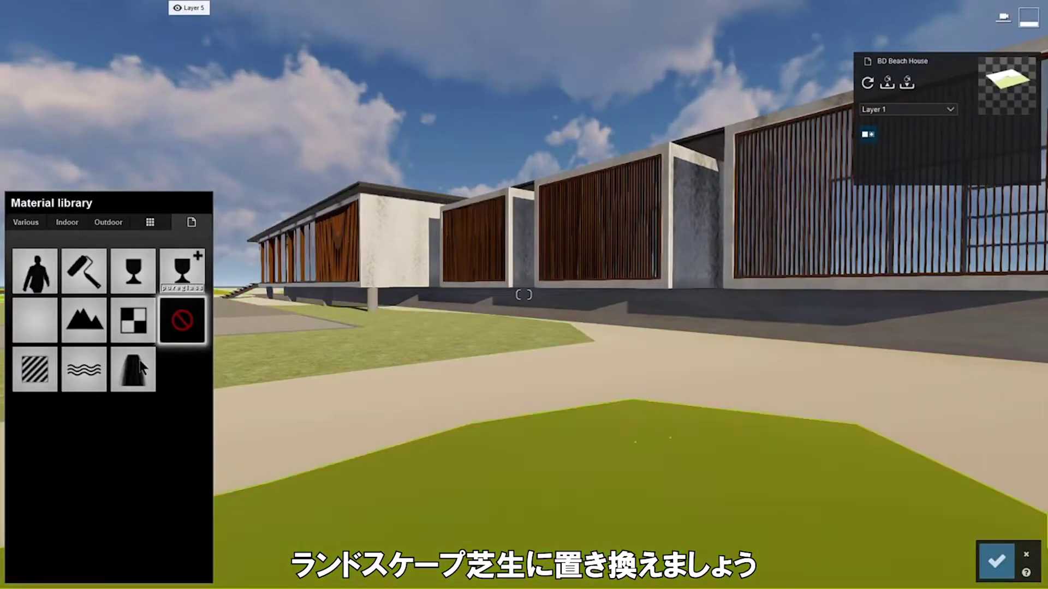
click(82, 326)
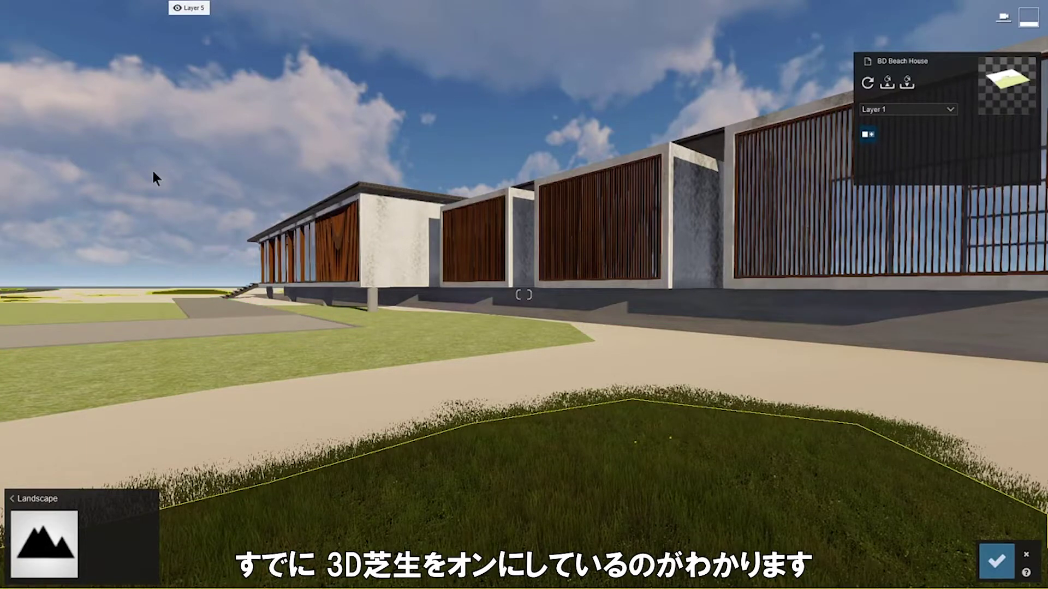
Assign the Row Grass 03 3D grass to the BD_Grass 01 yard after trying Checkerboard Grass 02 and Wild Grass 02.
key(a)
right_drag(154, 173, 194, 189)
key(a)
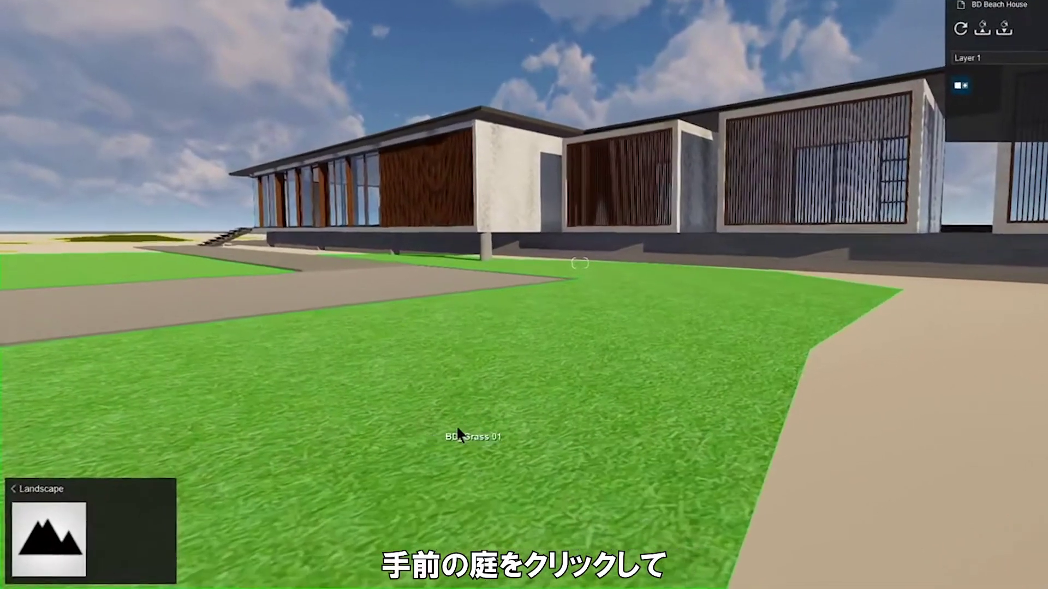
click(421, 448)
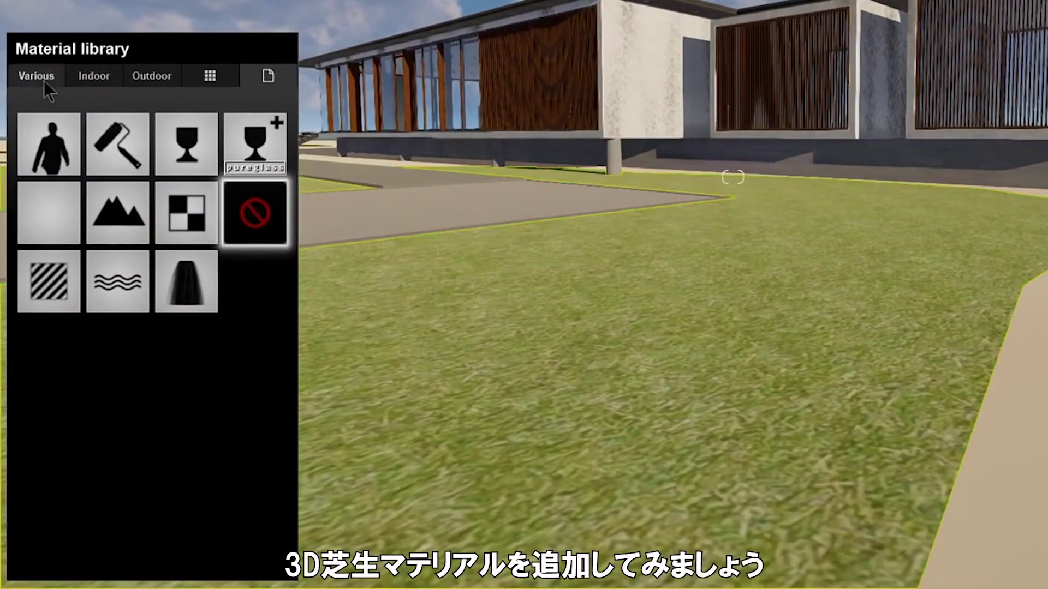
click(31, 226)
click(102, 119)
click(106, 256)
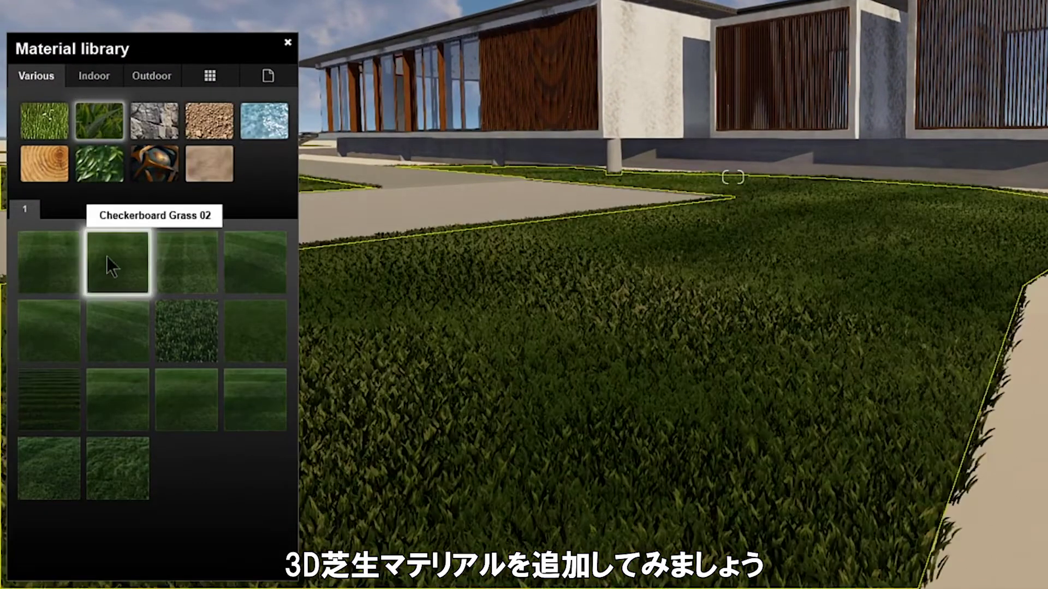
click(175, 420)
click(120, 465)
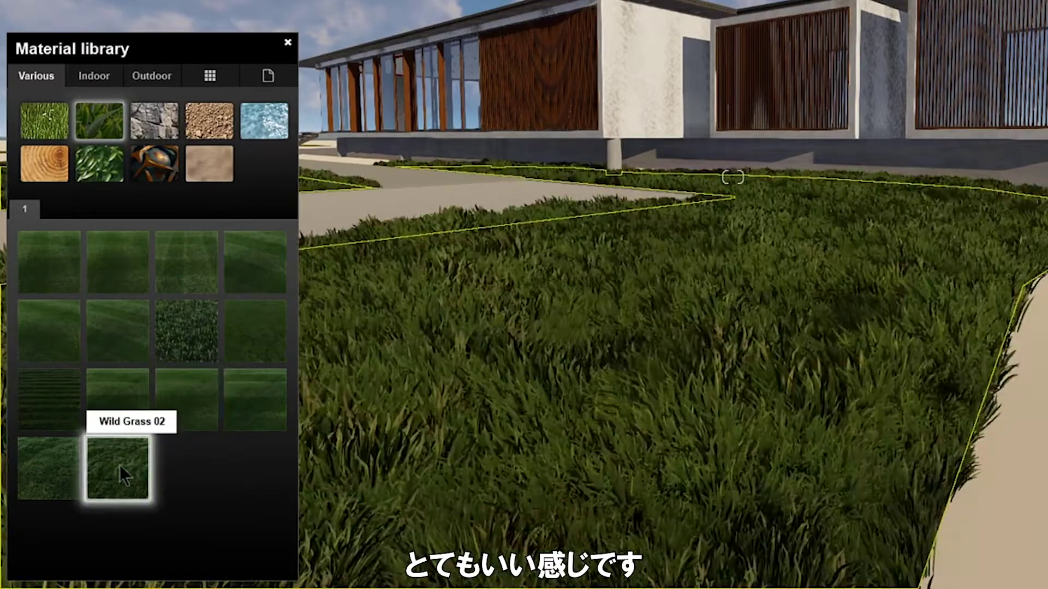
click(56, 336)
click(264, 391)
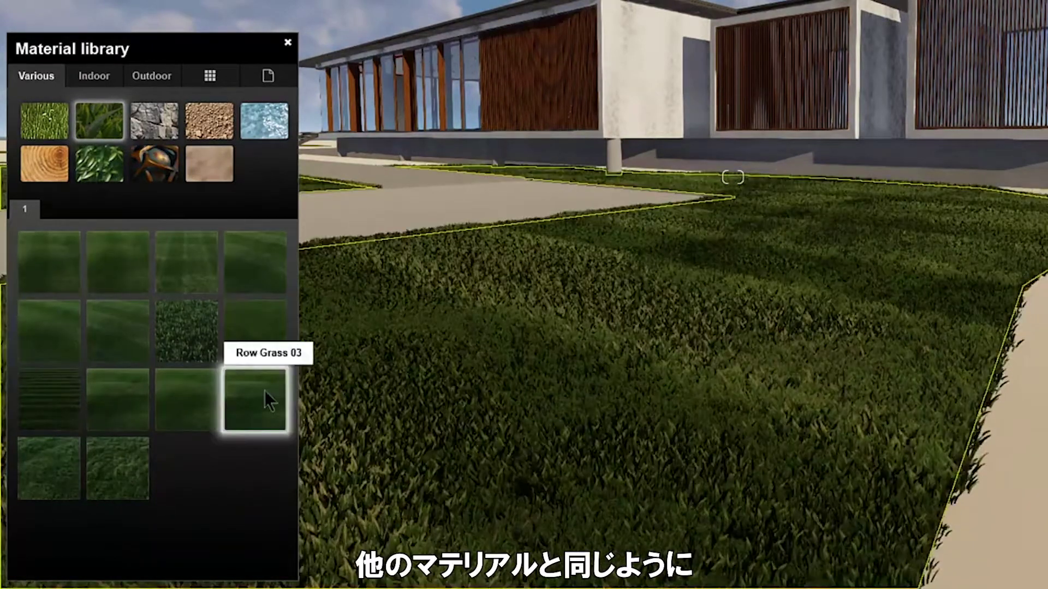
Open the properties of Row Grass 03 and adjust its map rotation, grass size and grass cut.
double_click(263, 390)
drag(18, 487, 211, 494)
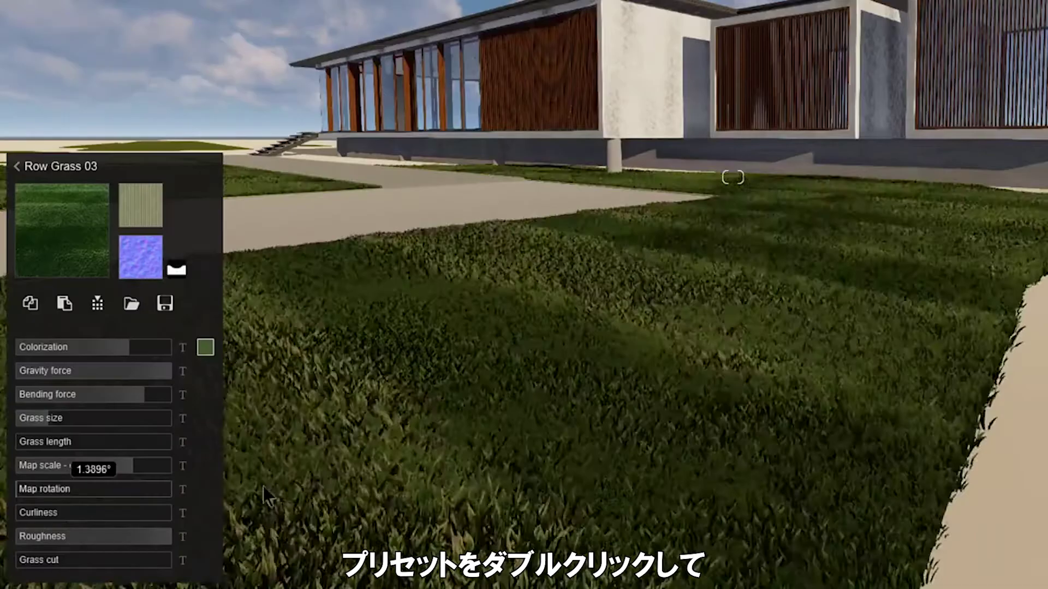
drag(50, 420, 65, 442)
drag(33, 559, 93, 558)
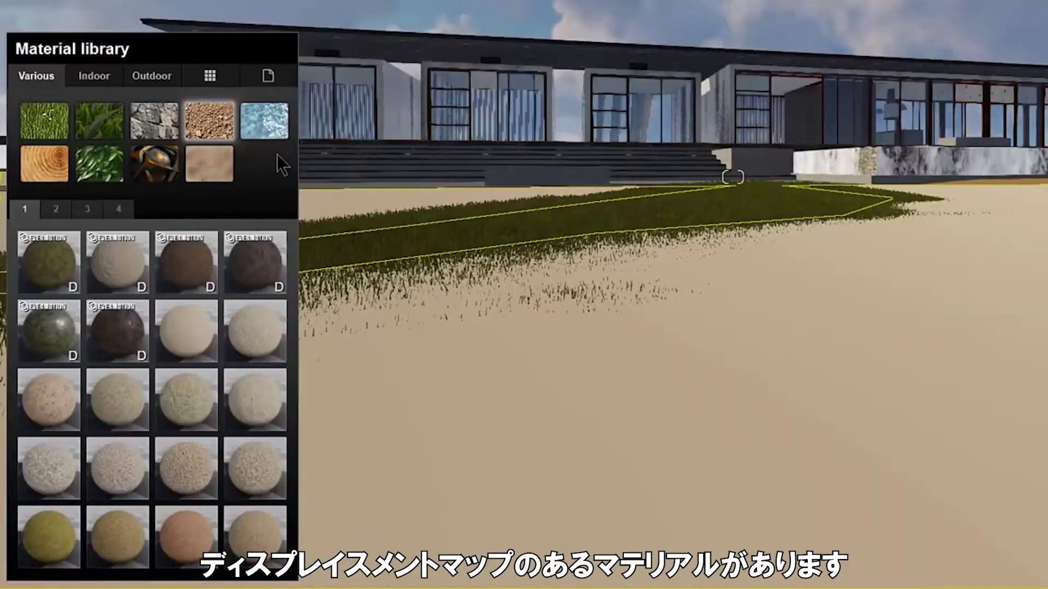
Look through the pages of ground materials and assign Ground 046 2048 to the flat sand.
click(55, 214)
click(82, 212)
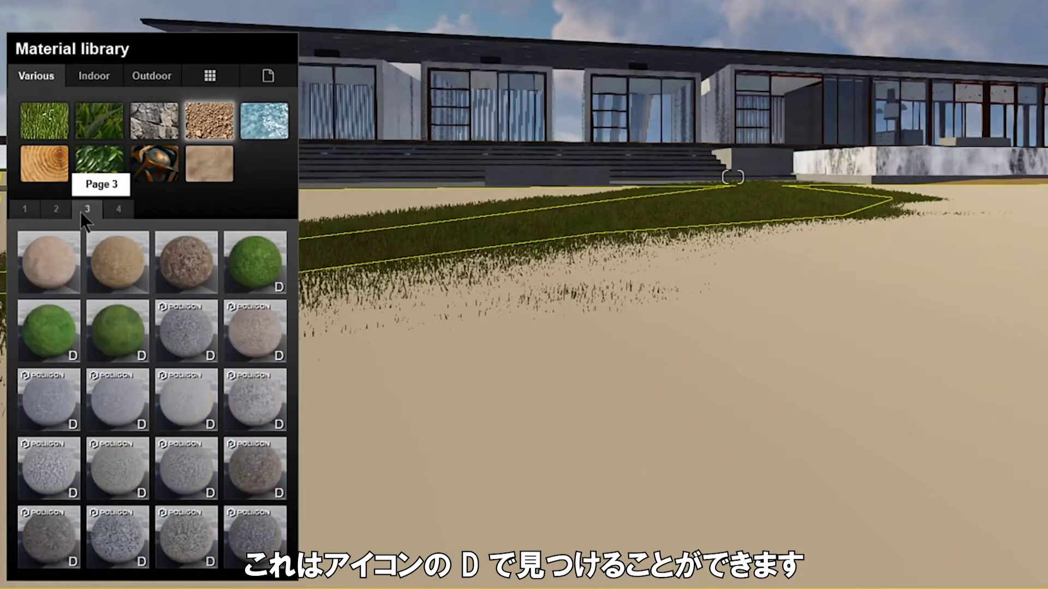
click(117, 213)
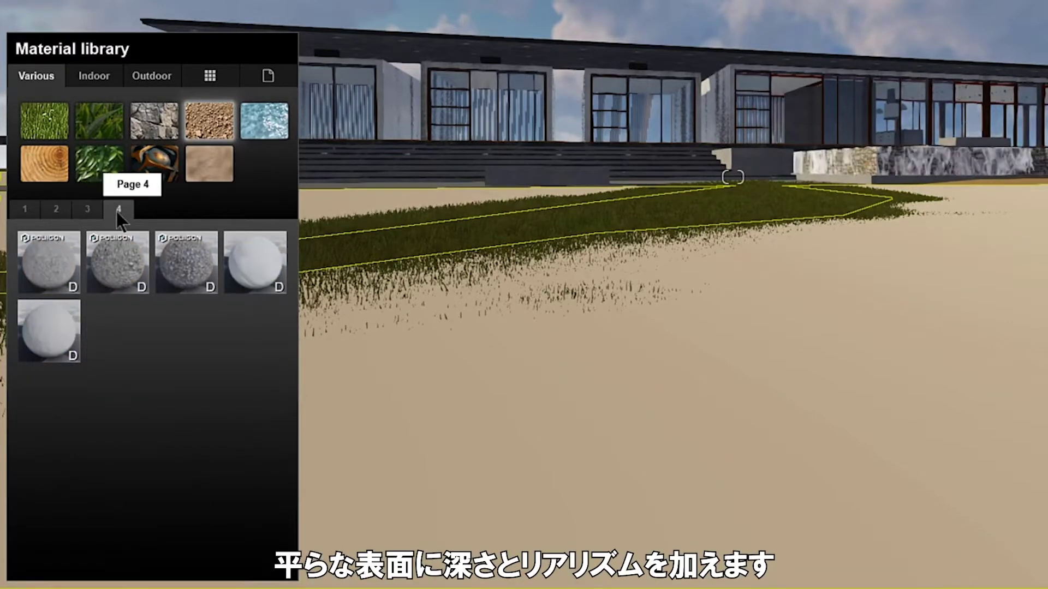
click(56, 212)
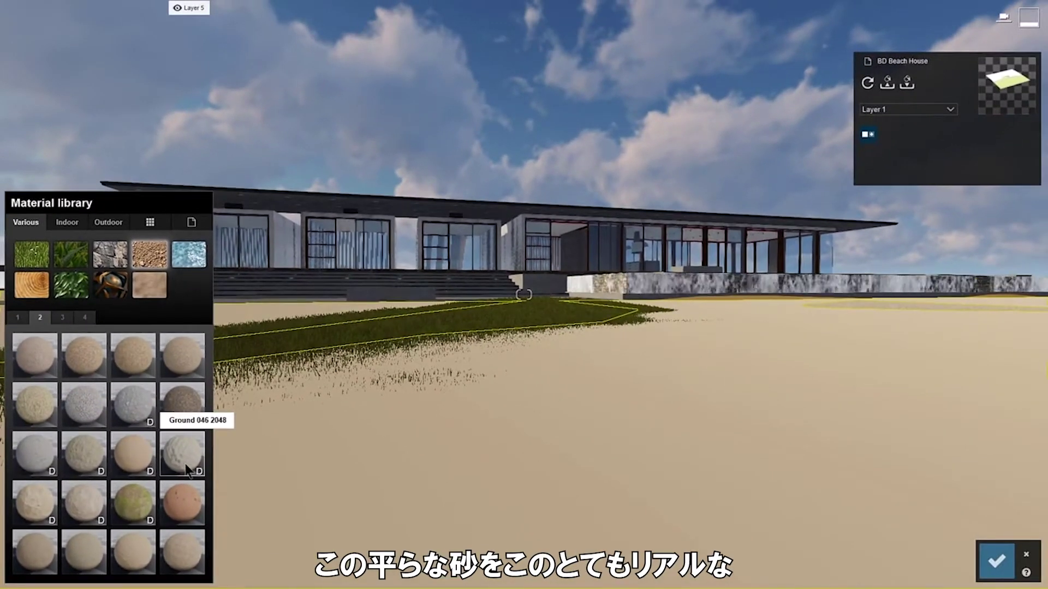
click(186, 466)
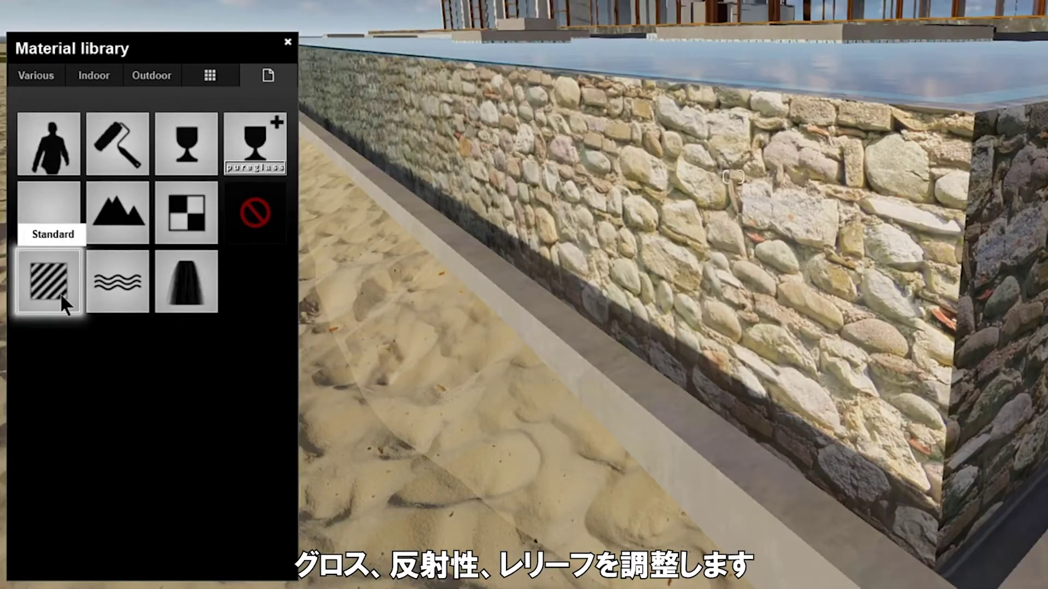
Set the pool's stone wall to the Standard material, lowering its gloss and reflectivity and raising its relief.
click(62, 297)
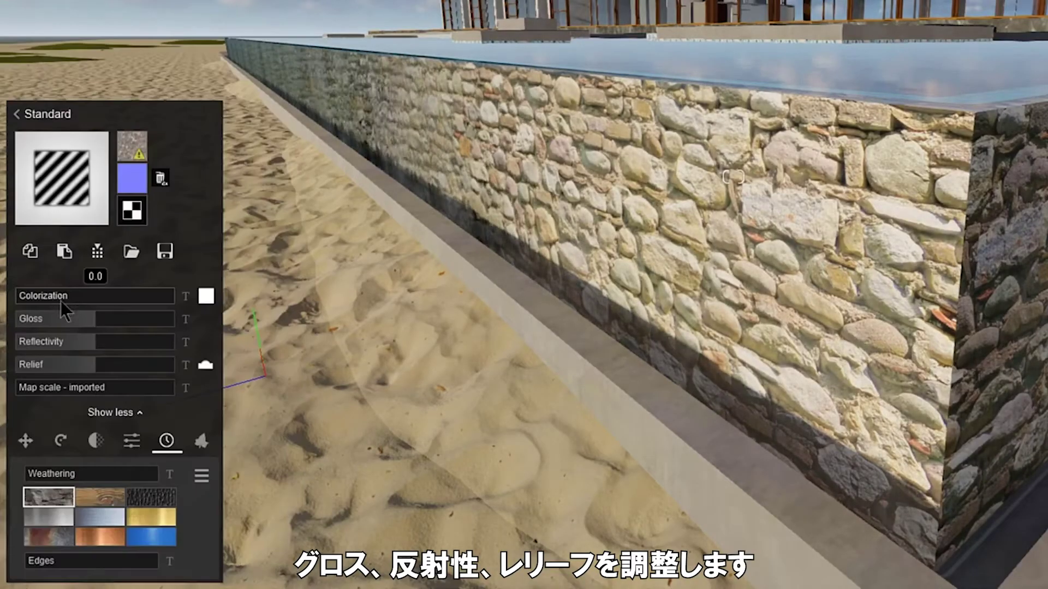
drag(176, 327, 44, 342)
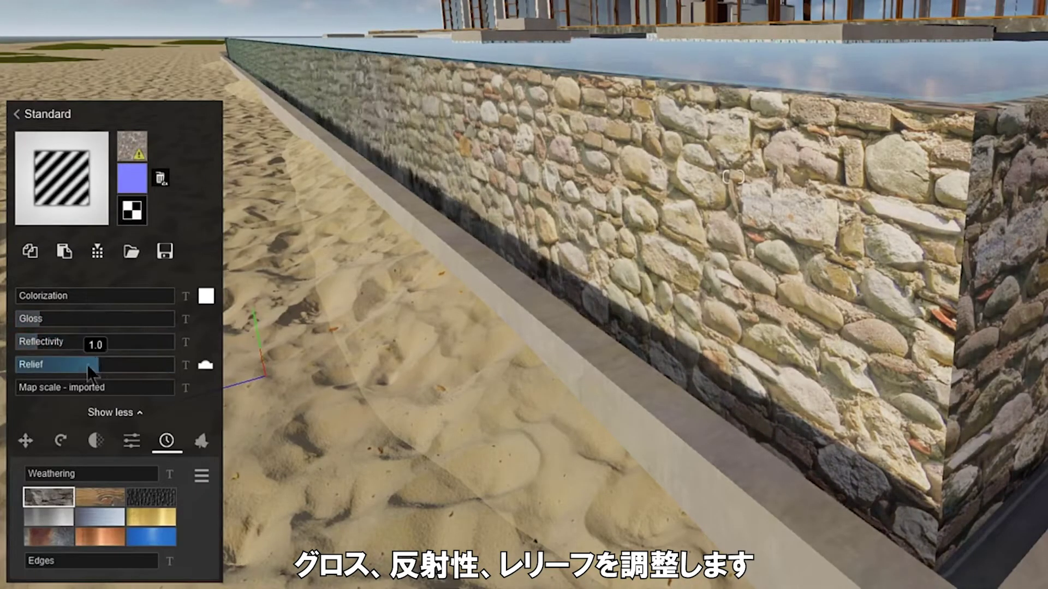
drag(99, 365, 146, 374)
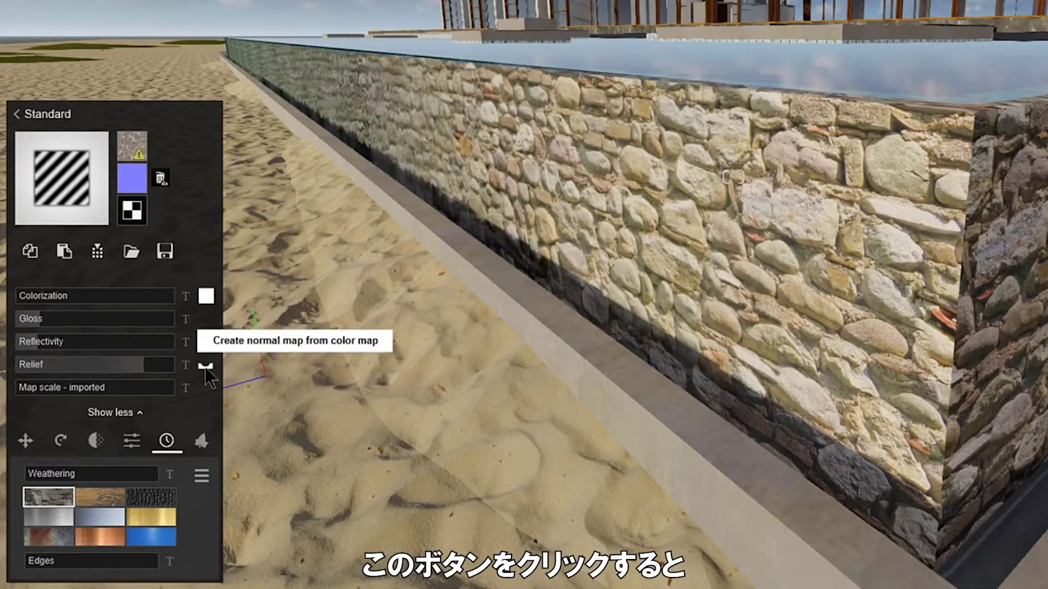
Load 210_old wall stone_NORM.jpg as the normal map of the pool wall's Standard material.
click(132, 177)
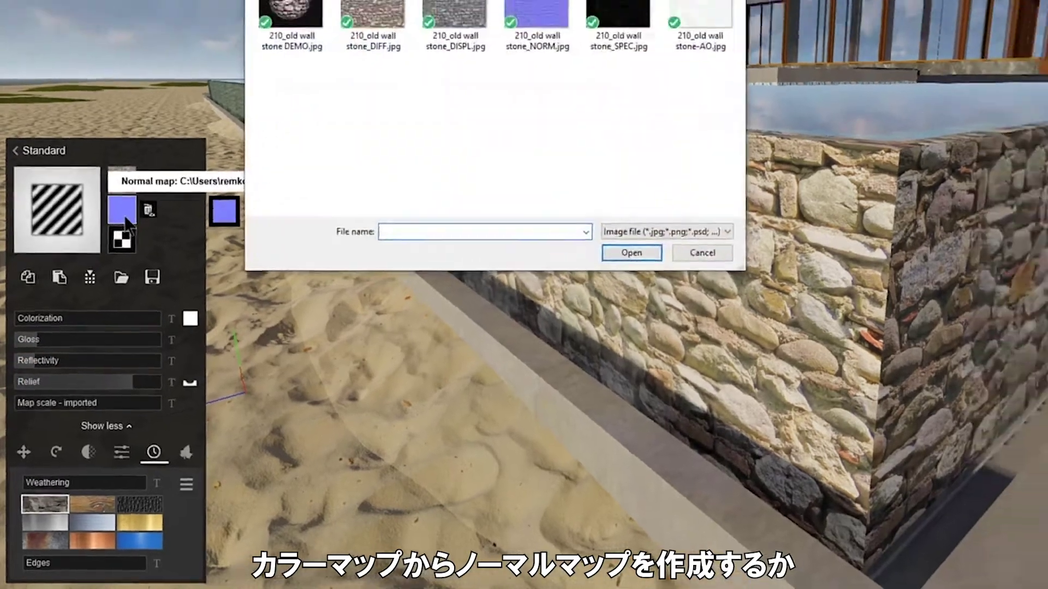
click(547, 23)
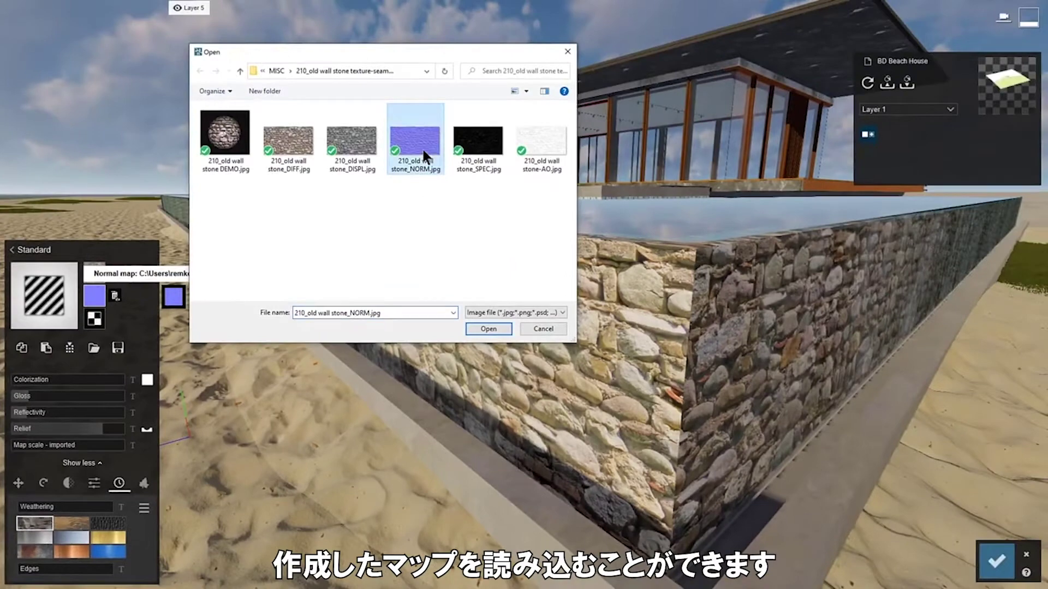
click(486, 330)
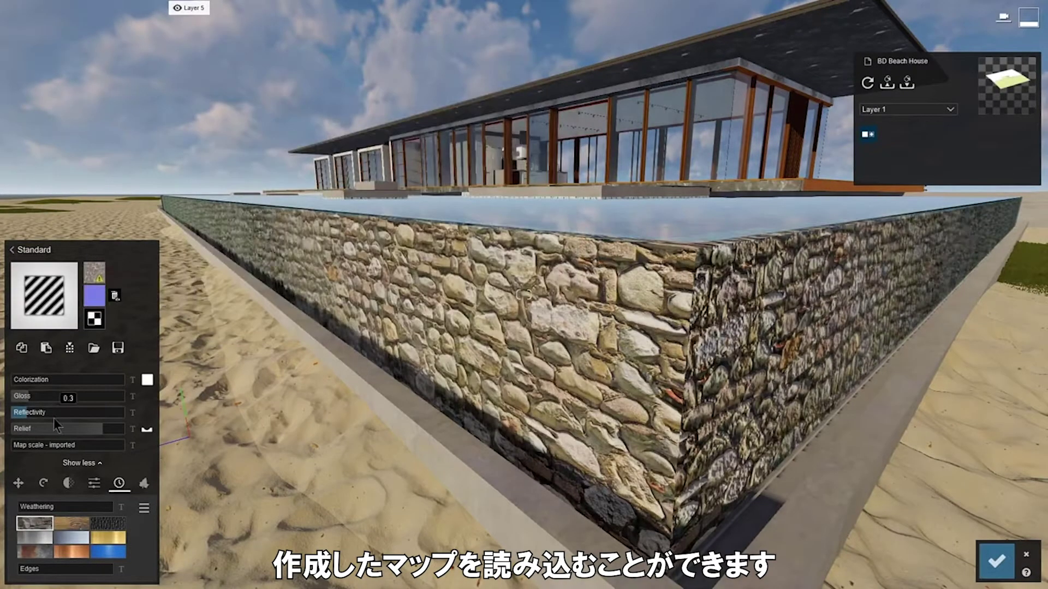
Look through the wall material's position, orientation, transparency and extra settings, set its weathering to about 0.6 and spread leaves over it.
click(20, 484)
click(43, 483)
click(68, 483)
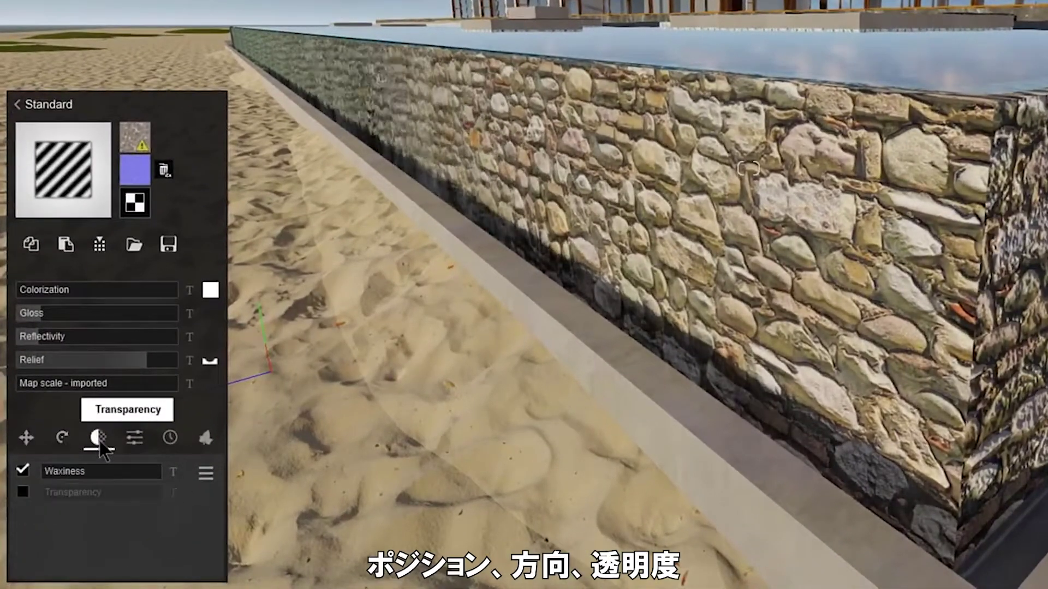
click(134, 437)
click(169, 437)
drag(79, 474, 105, 476)
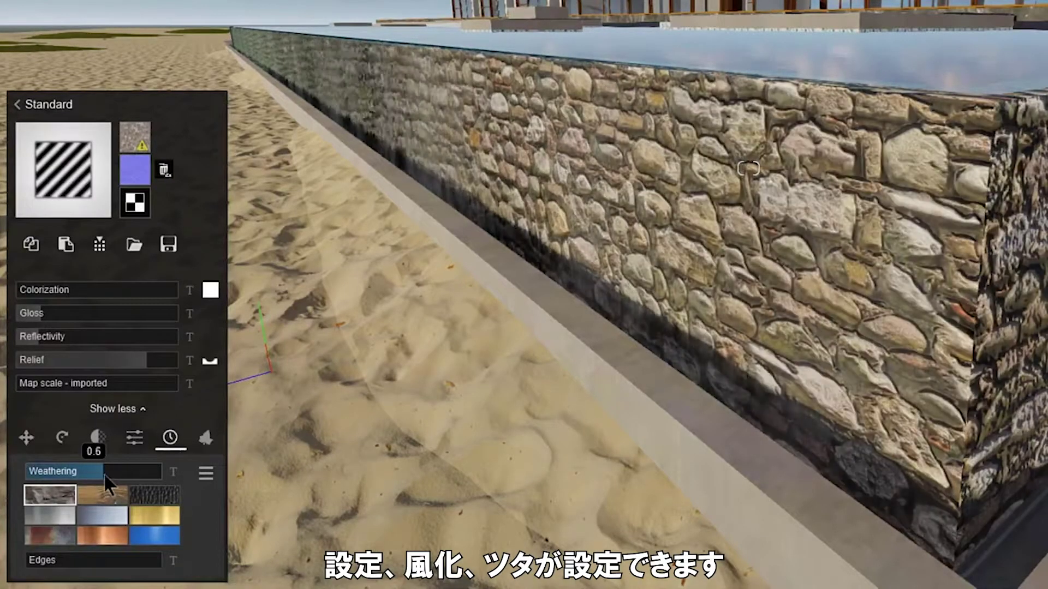
click(205, 438)
shift+drag(108, 556, 574, 511)
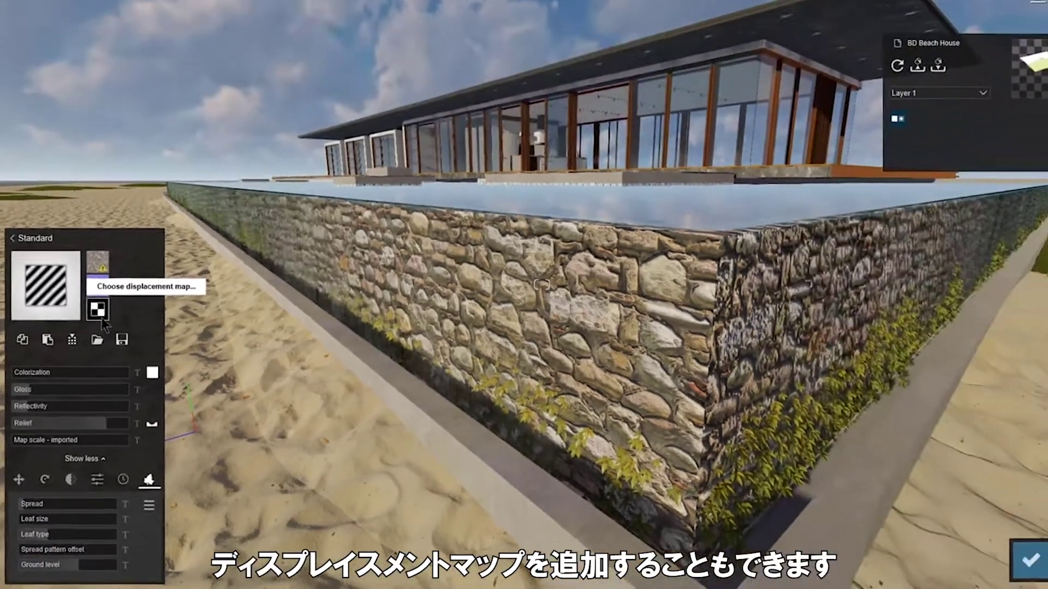
Load 210_old wall stone_DISPL.jpg as the displacement map of the pool wall's material.
click(135, 203)
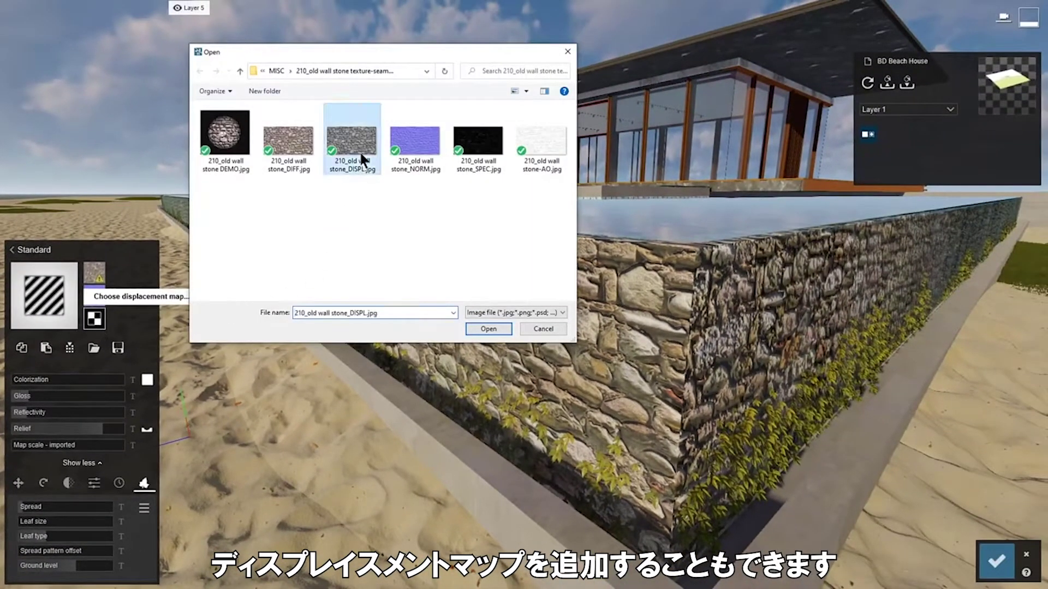
click(489, 328)
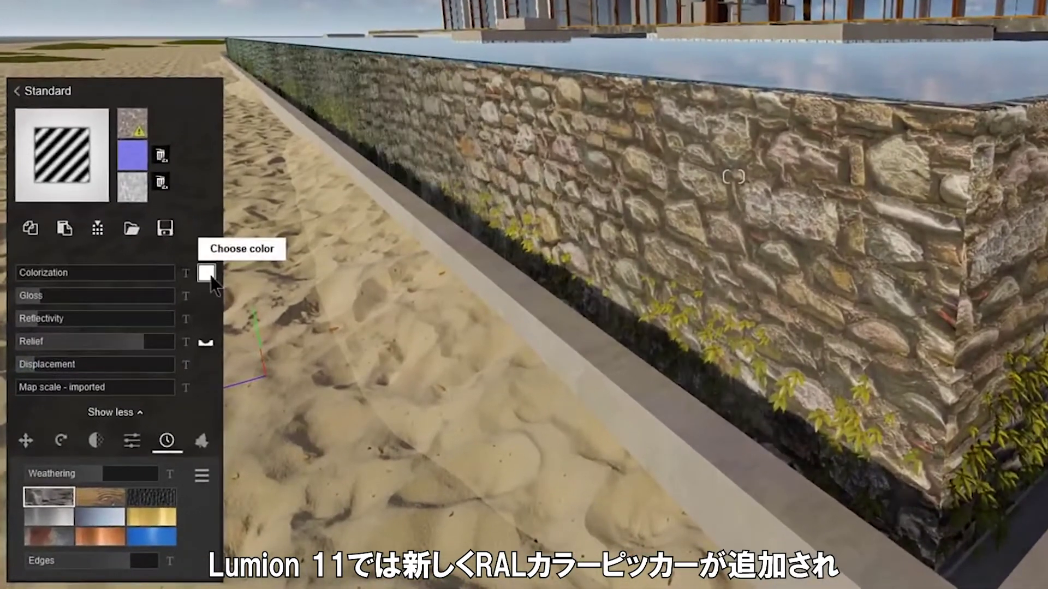
Open the wall material's colorization picker and bring up its list of RAL colour ranges.
click(149, 364)
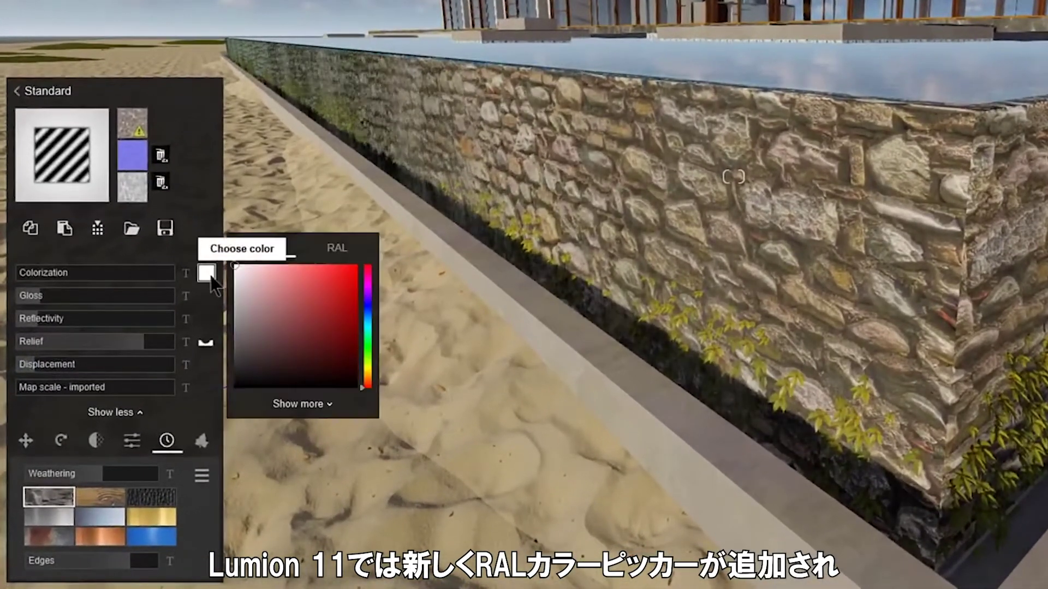
click(341, 254)
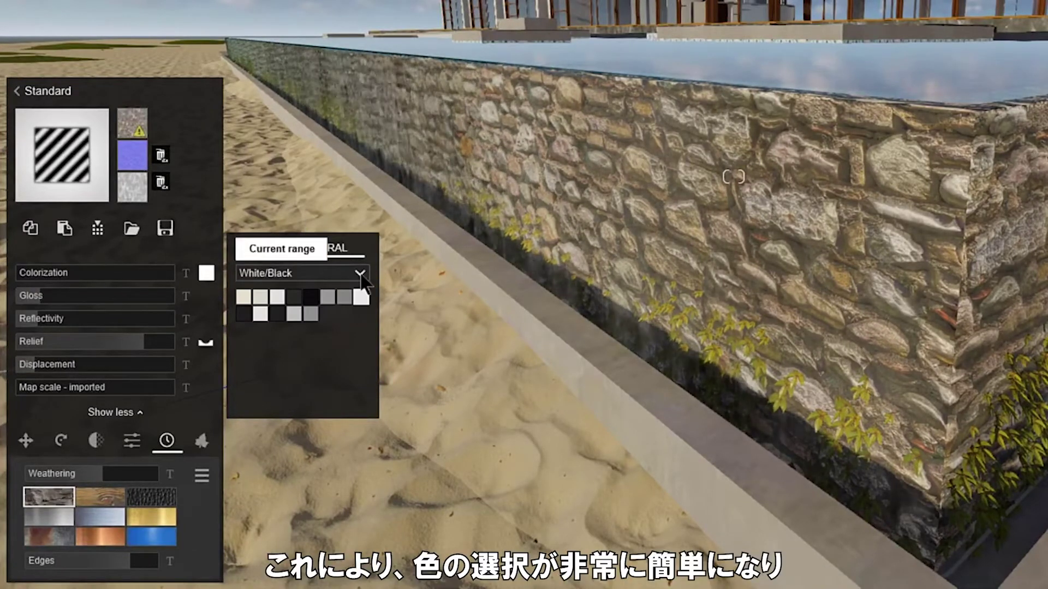
click(360, 274)
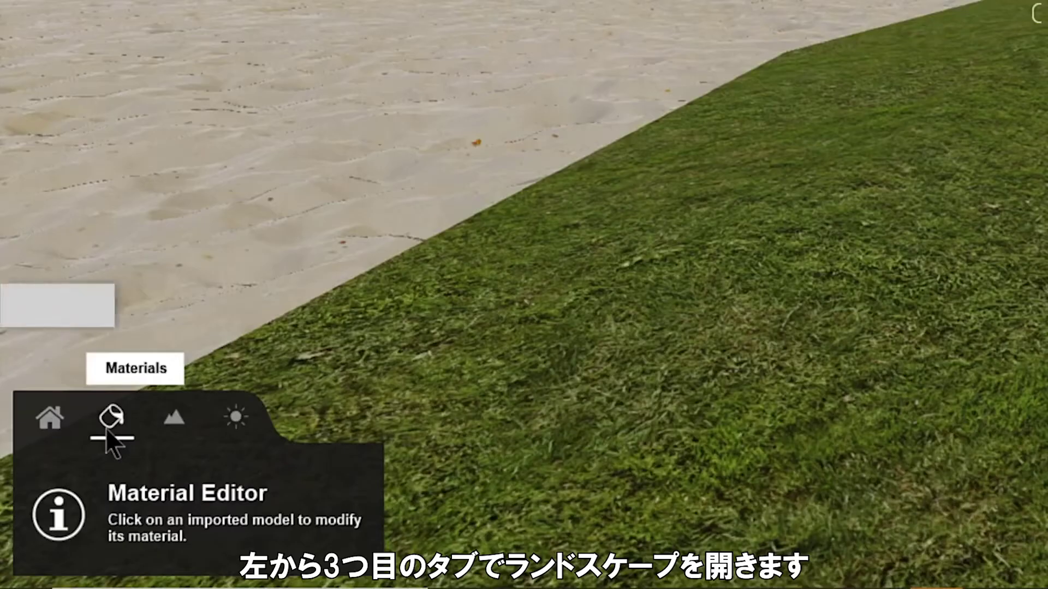
Turn on landscape grass around the beach house and adjust its size, height and wildness.
click(174, 420)
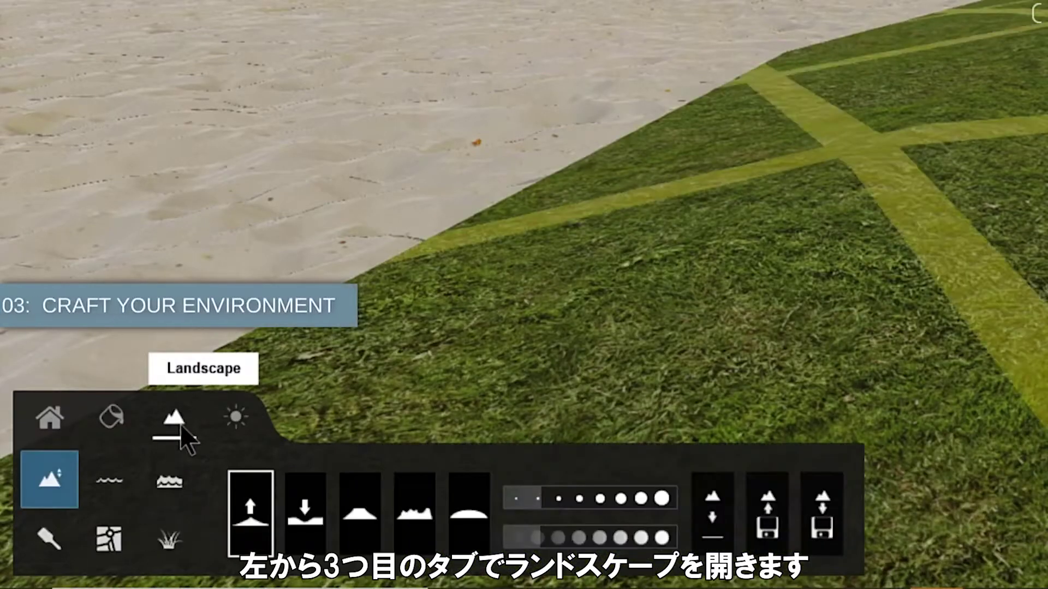
click(178, 540)
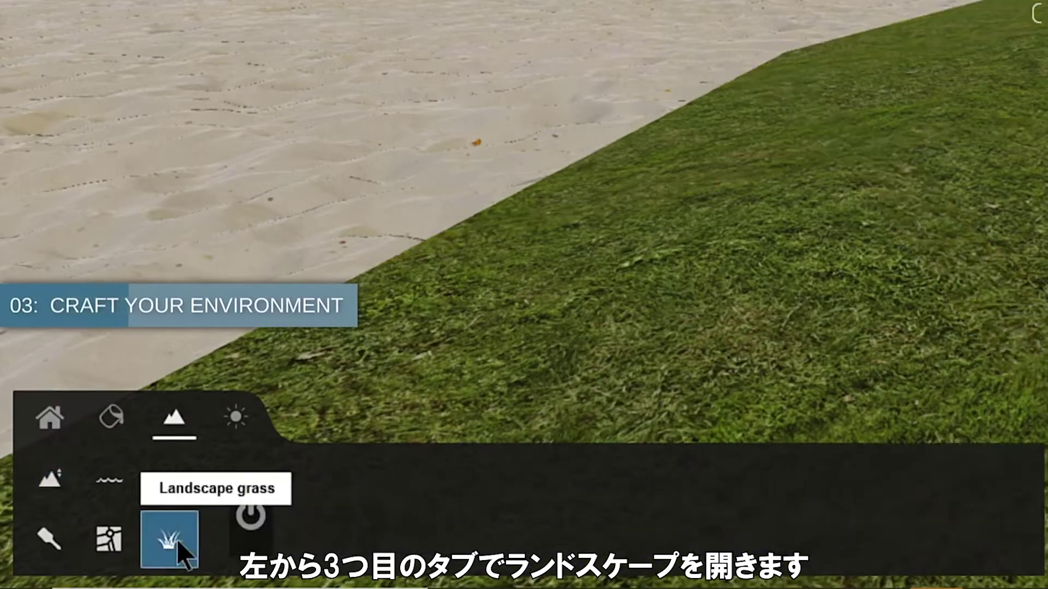
click(251, 520)
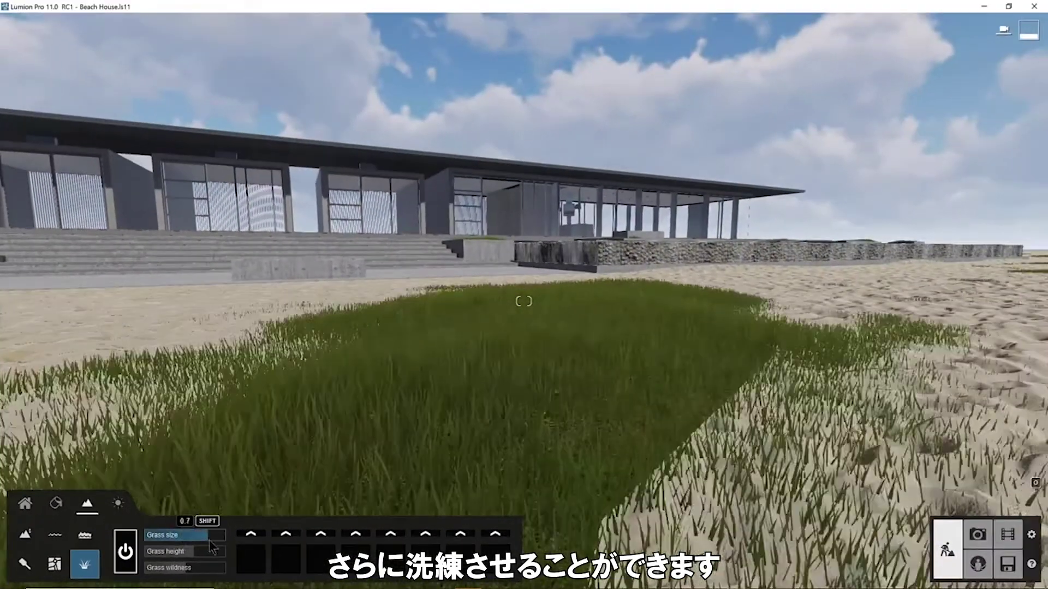
drag(210, 541, 188, 577)
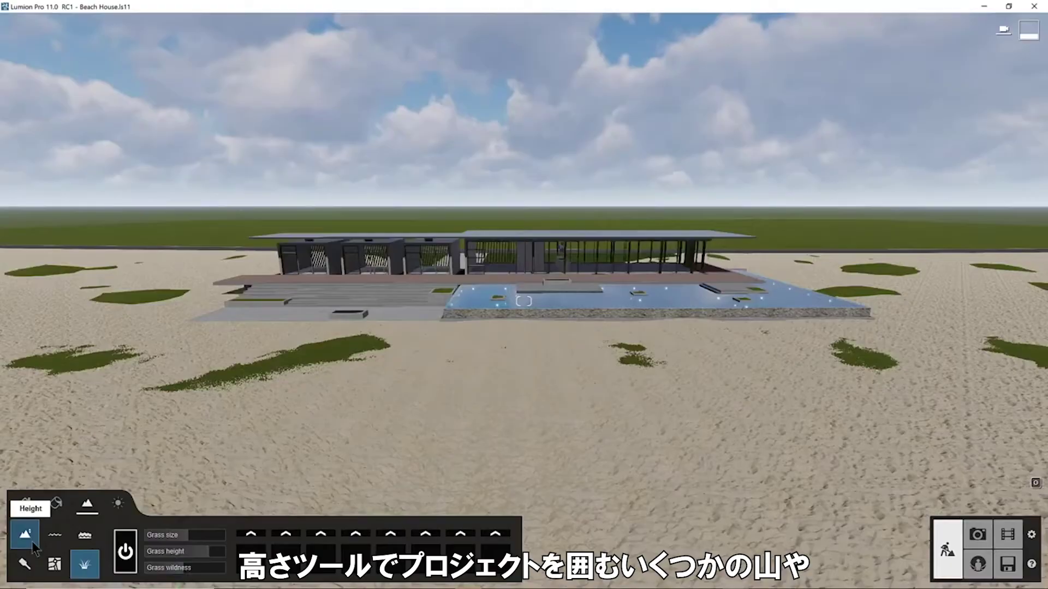
Sculpt a long ridge in the terrain behind the road with a large landscape height brush.
click(32, 541)
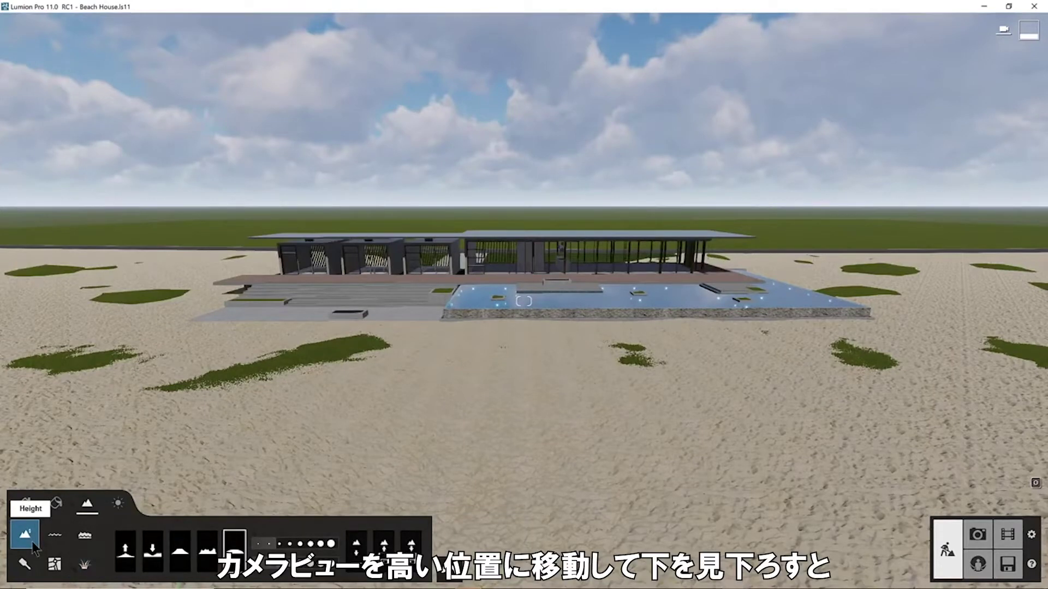
key(q)
key(q)
key(s)
right_drag(31, 541, 31, 584)
key(q)
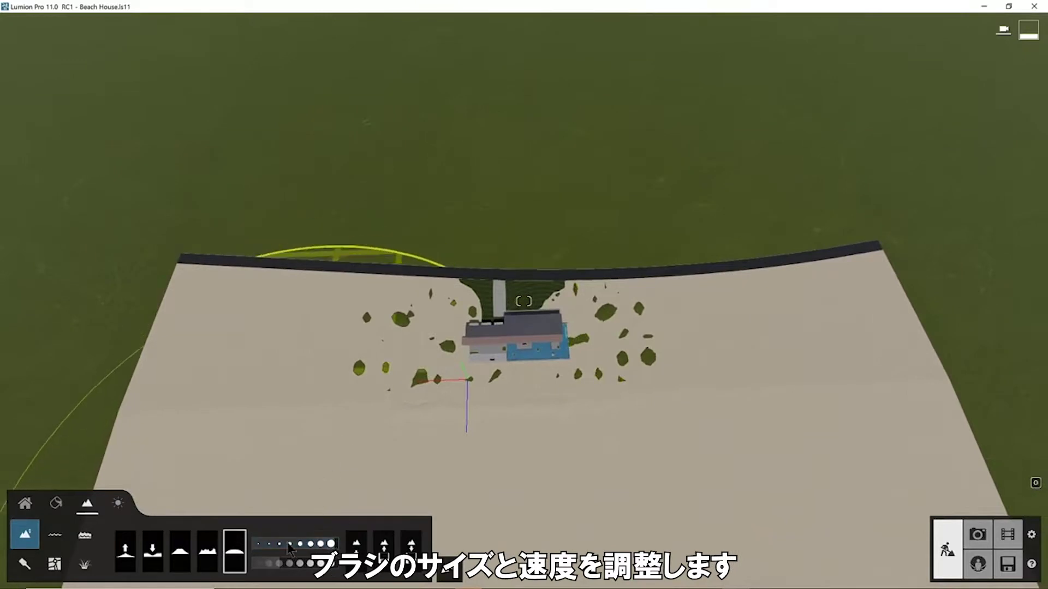
mouse_move(275, 151)
mouse_down()
mouse_move(589, 82)
mouse_move(958, 157)
mouse_move(433, 42)
mouse_move(92, 98)
mouse_move(1004, 103)
mouse_up()
drag(74, 69, 1022, 96)
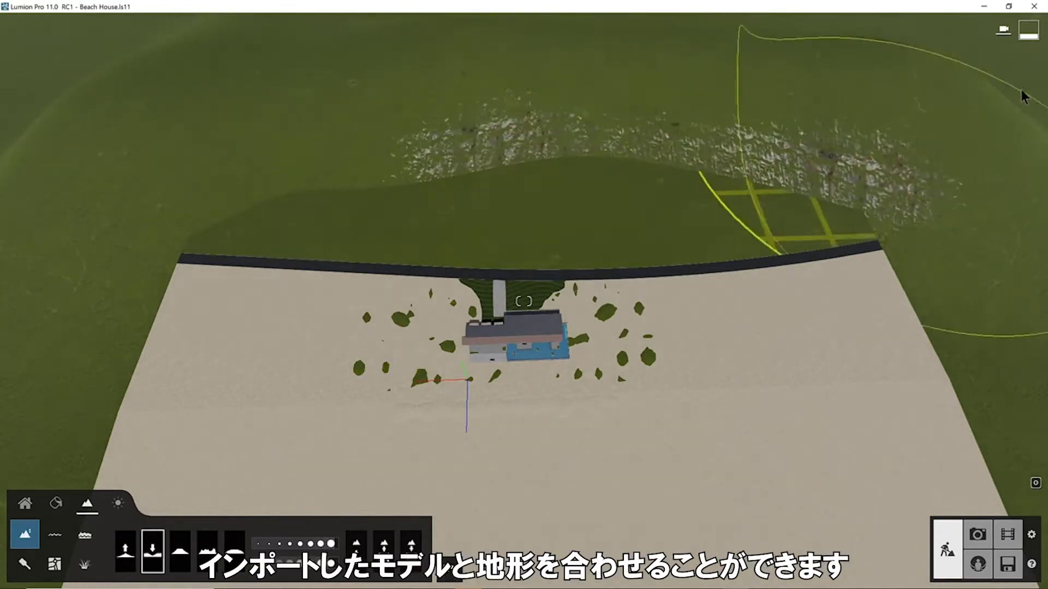
Roughen the cliffs behind the road with the Jitter height brush and smooth them with the Smooth brush.
click(178, 558)
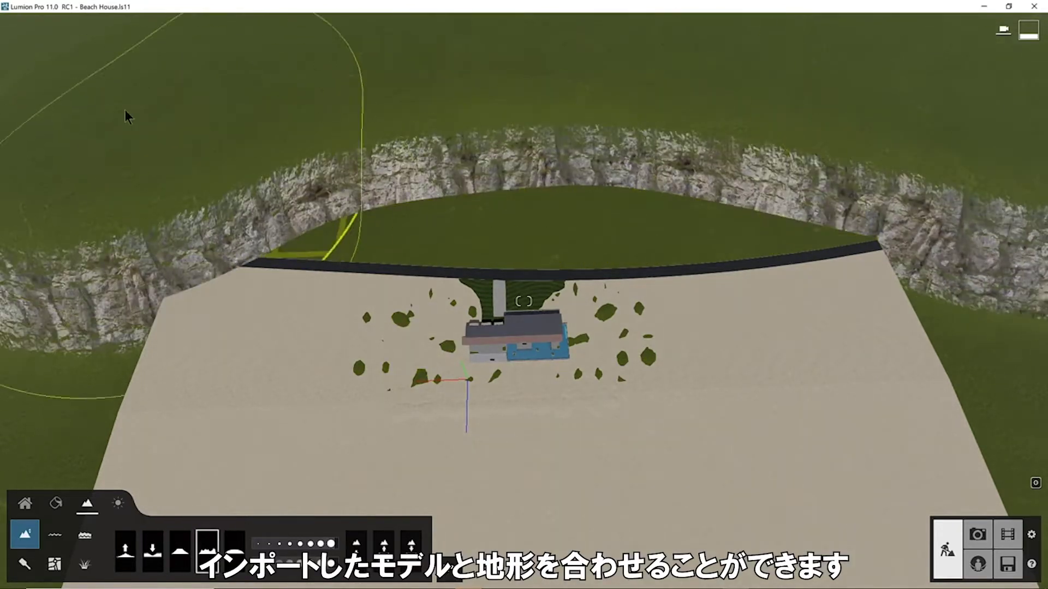
drag(126, 117, 974, 85)
click(235, 552)
drag(109, 112, 868, 104)
Paint the hilltops and the strip along the foot of the cliffs with the sand landscape texture.
right_drag(868, 104, 868, 33)
key(e)
right_drag(524, 301, 524, 257)
key(e)
key(w)
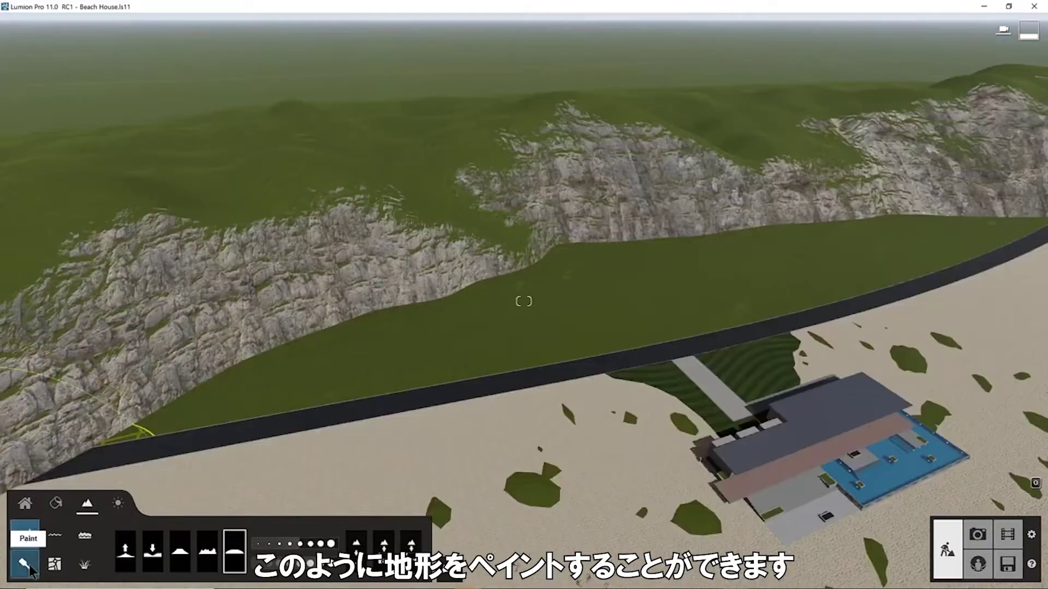
click(28, 567)
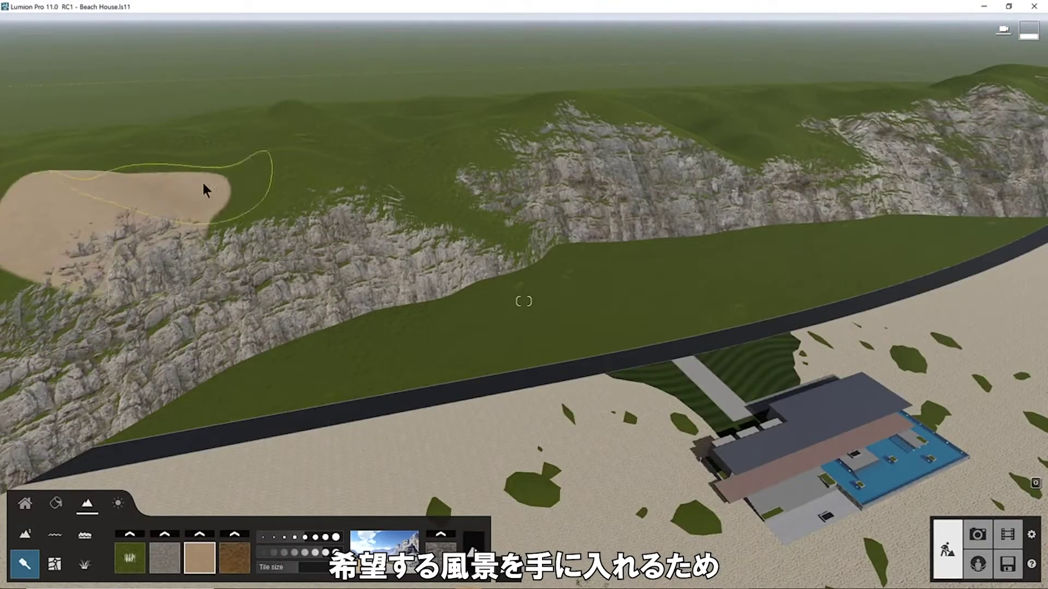
drag(392, 180, 594, 130)
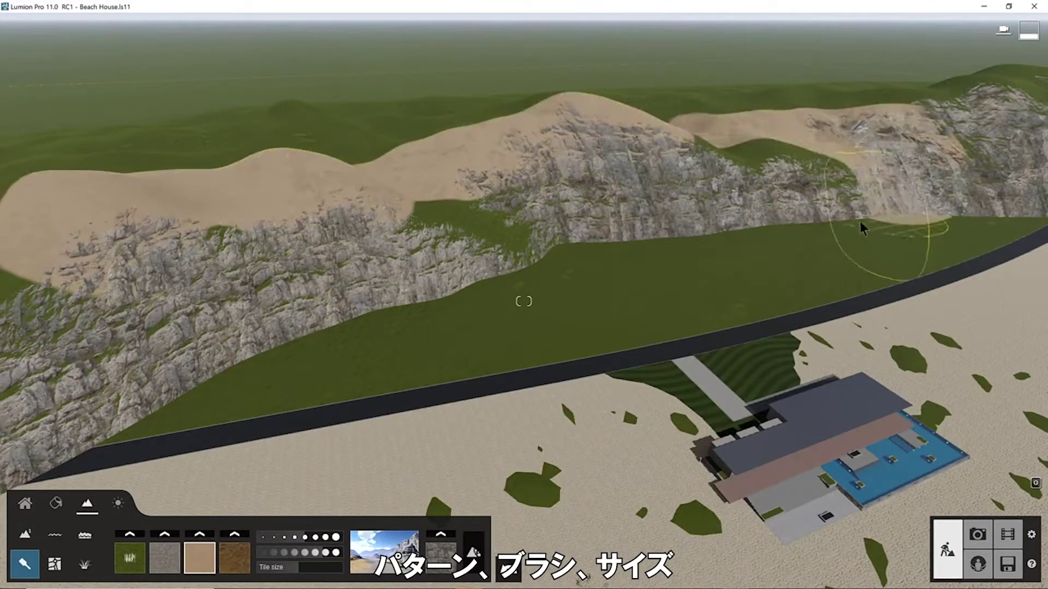
mouse_move(637, 270)
mouse_down()
mouse_move(344, 311)
mouse_move(553, 263)
mouse_up()
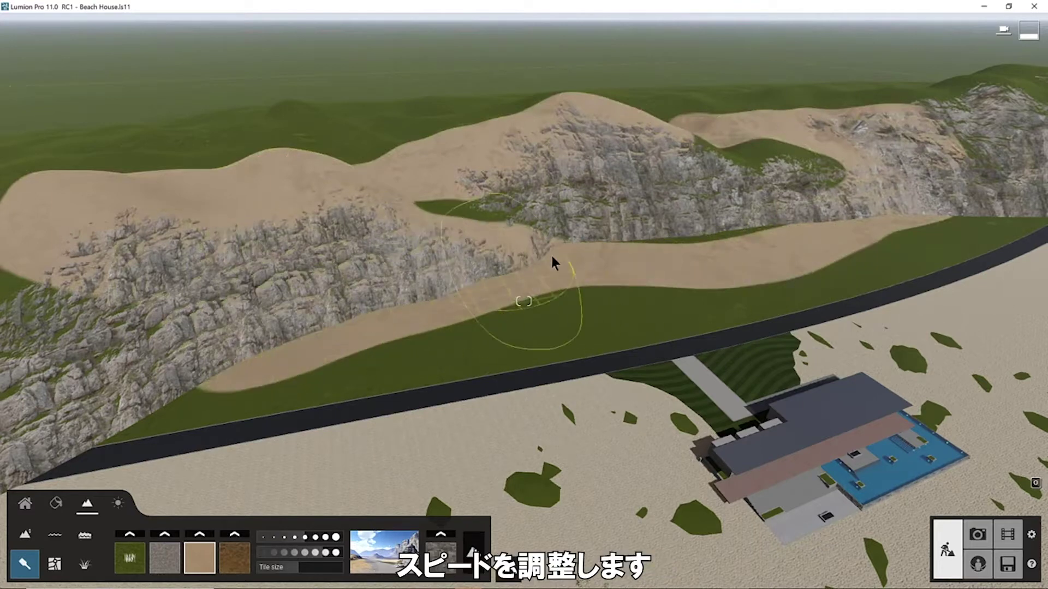
click(385, 548)
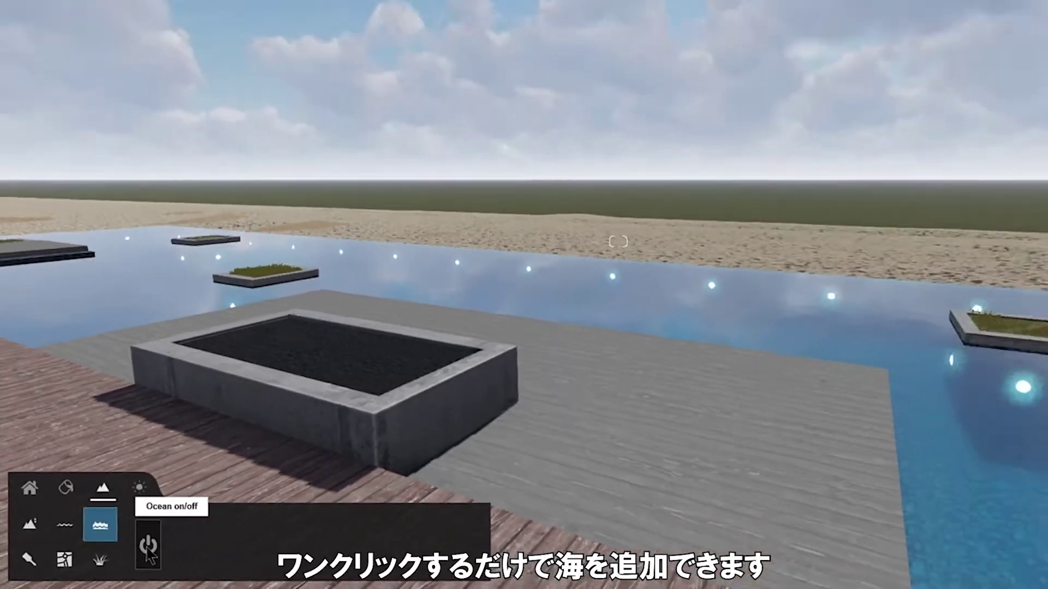
Turn on the ocean and view the beach house and the hills from the water.
click(250, 517)
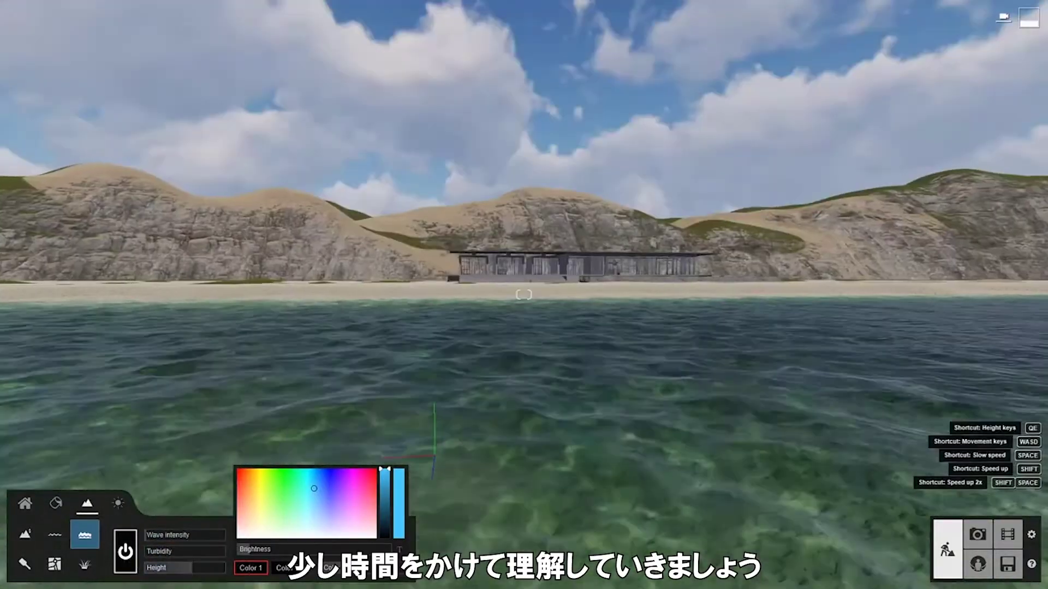
key(w)
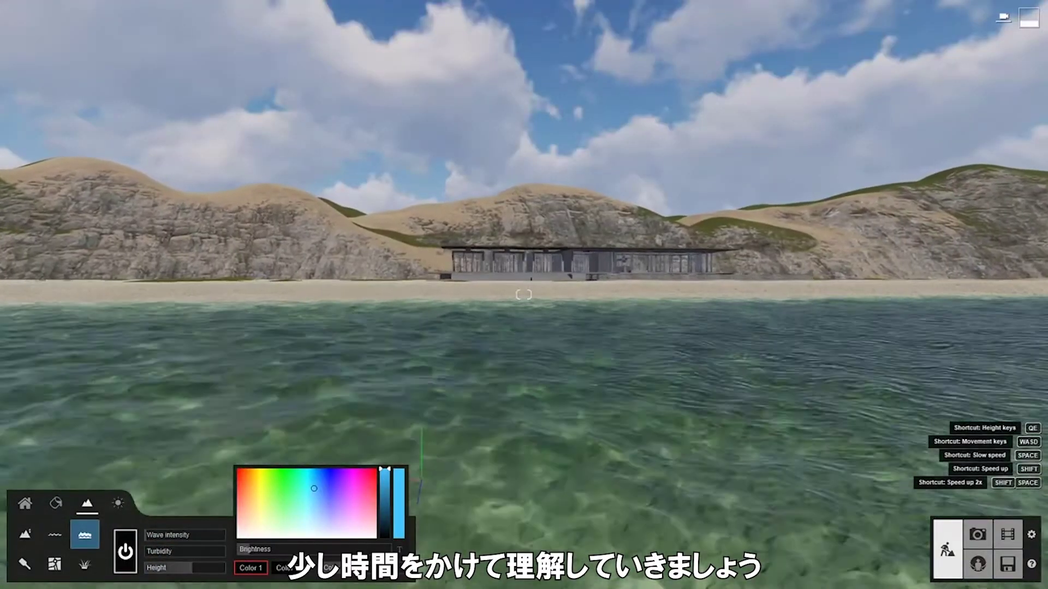
key(w)
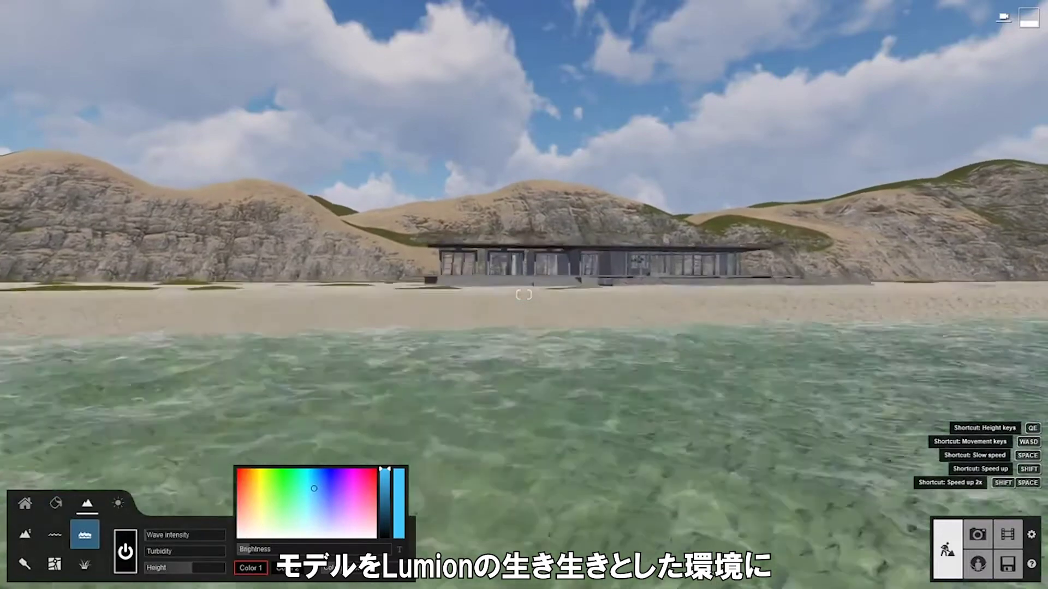
key(w)
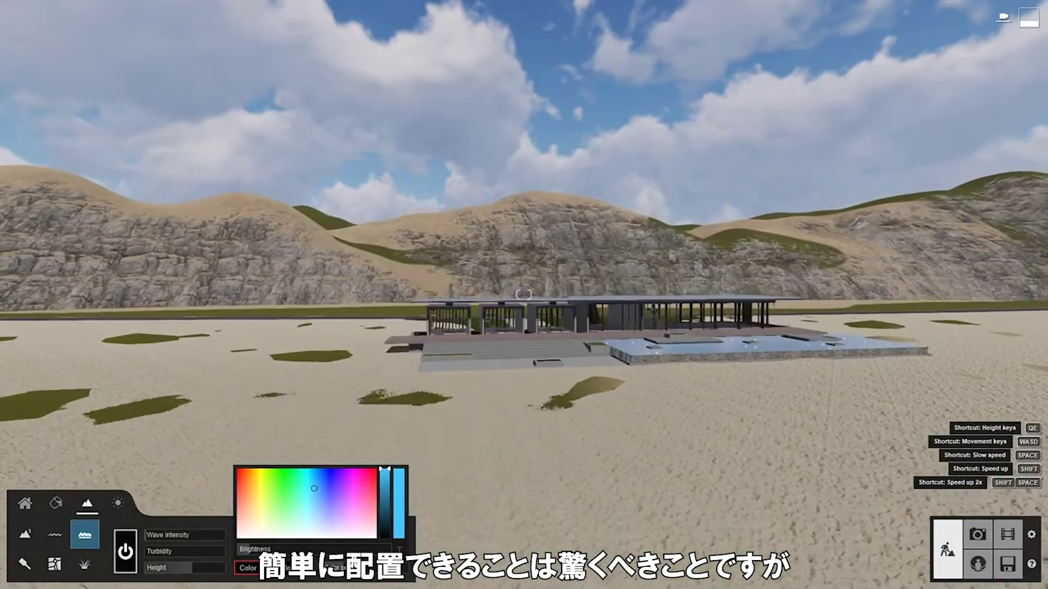
key(w)
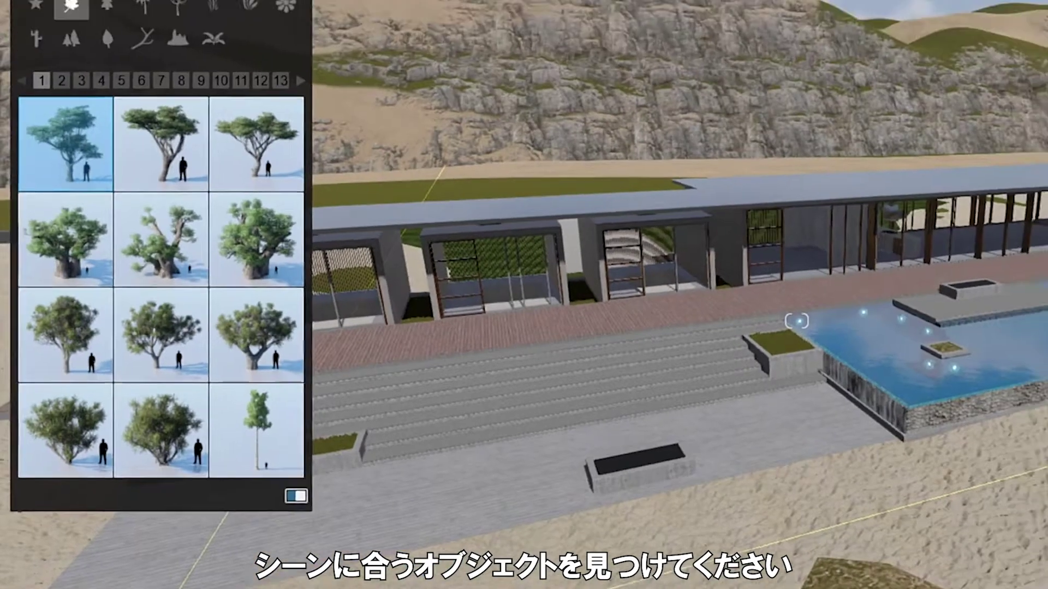
Look through the Nature library's broadleaf trees, conifers and the pages of palms.
click(69, 76)
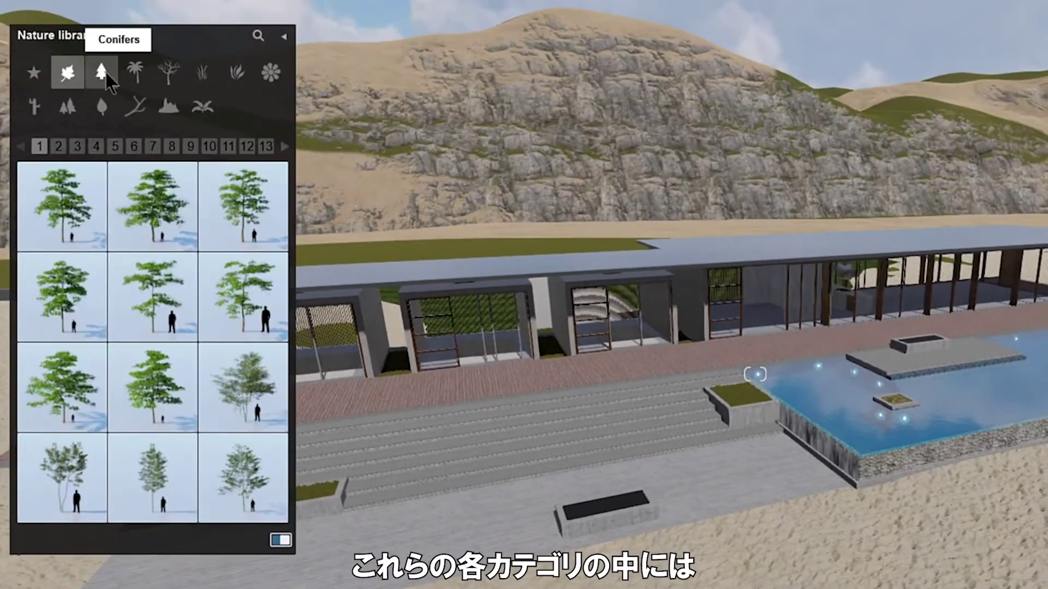
click(103, 74)
click(135, 76)
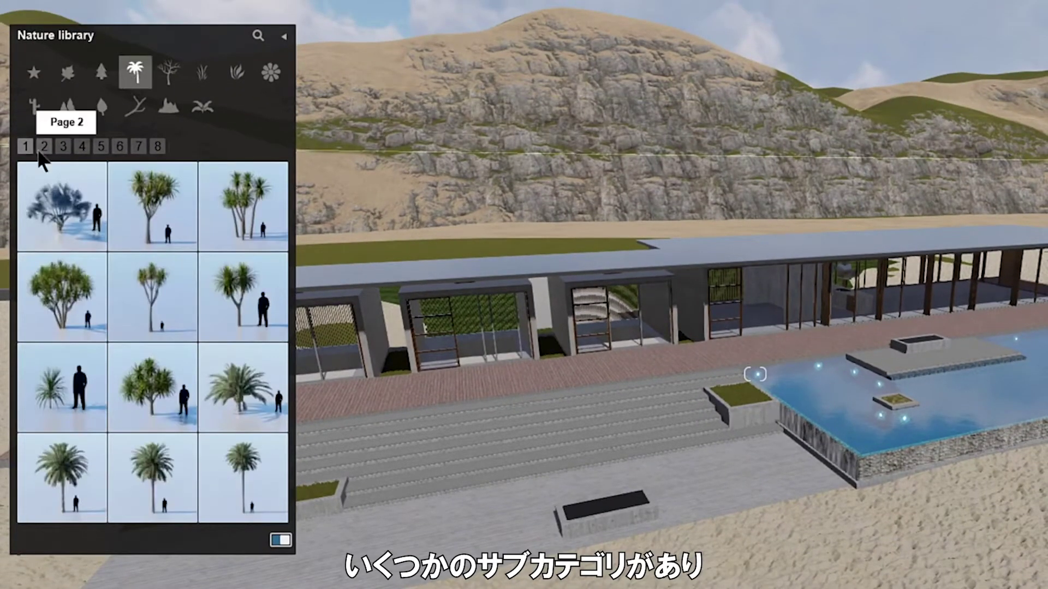
click(62, 146)
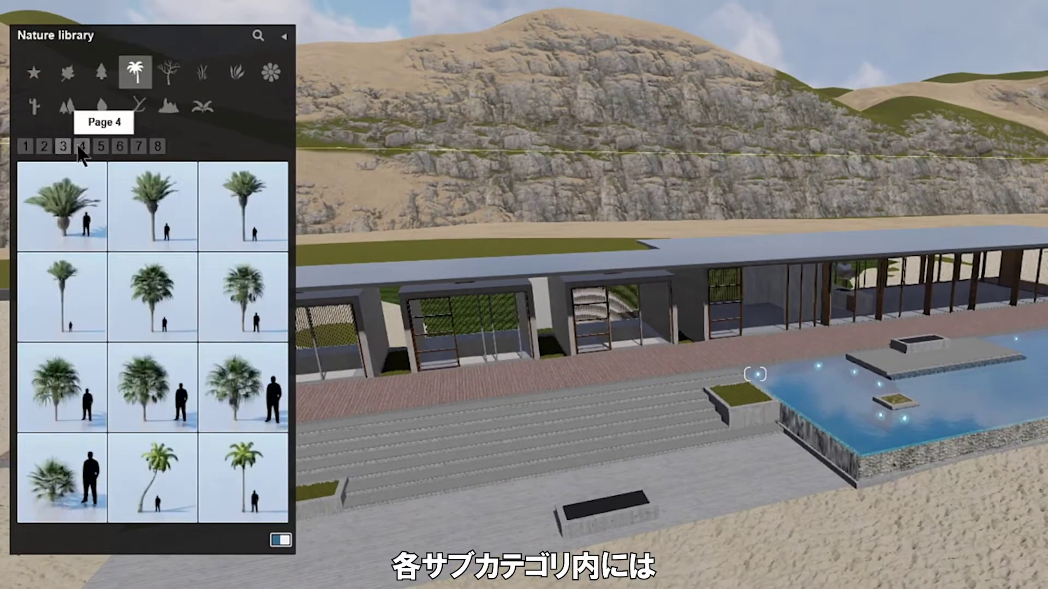
click(80, 147)
click(101, 147)
click(121, 147)
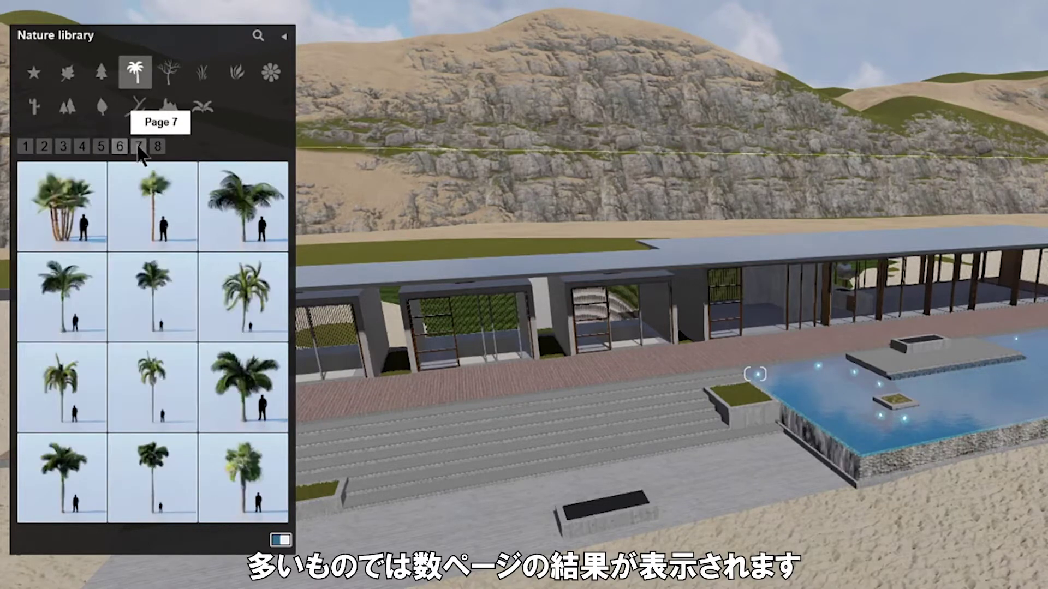
click(138, 147)
click(157, 147)
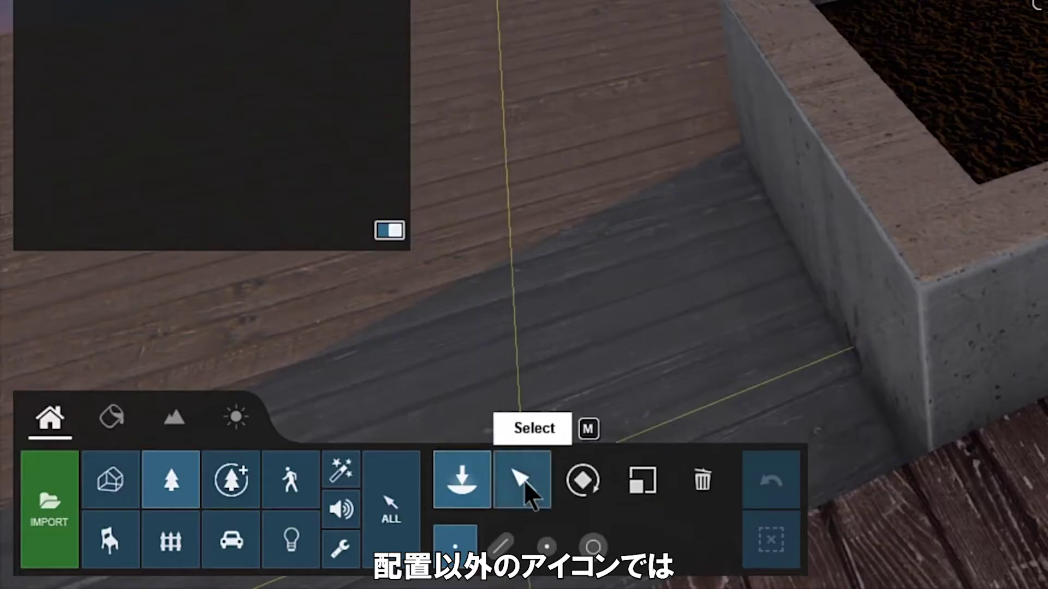
Place the volumetric fire 02 effect in the concrete planter on the deck and adjust its dimensions to fill the planter.
click(524, 480)
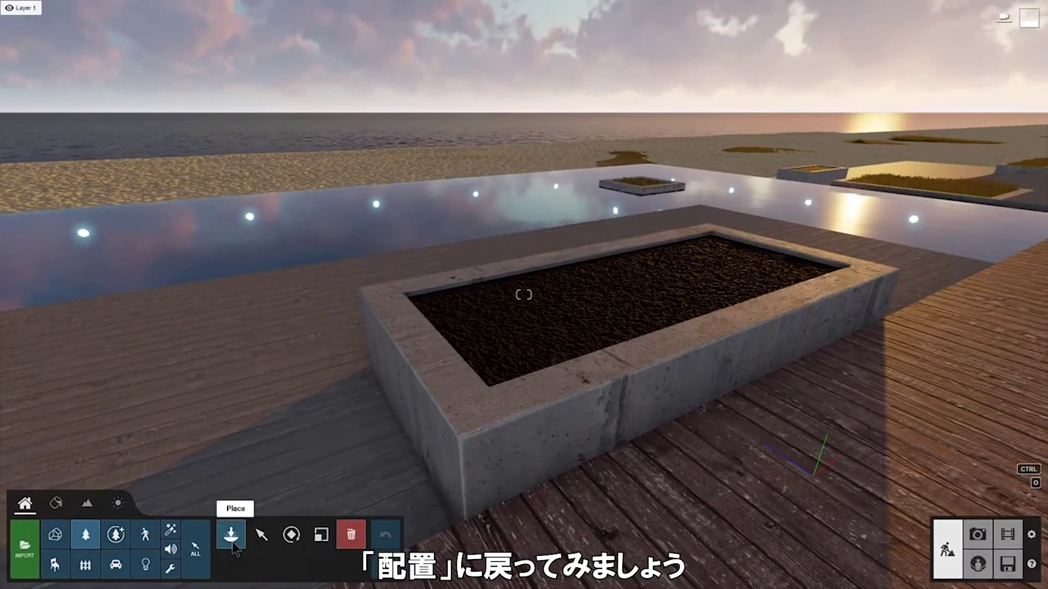
click(463, 482)
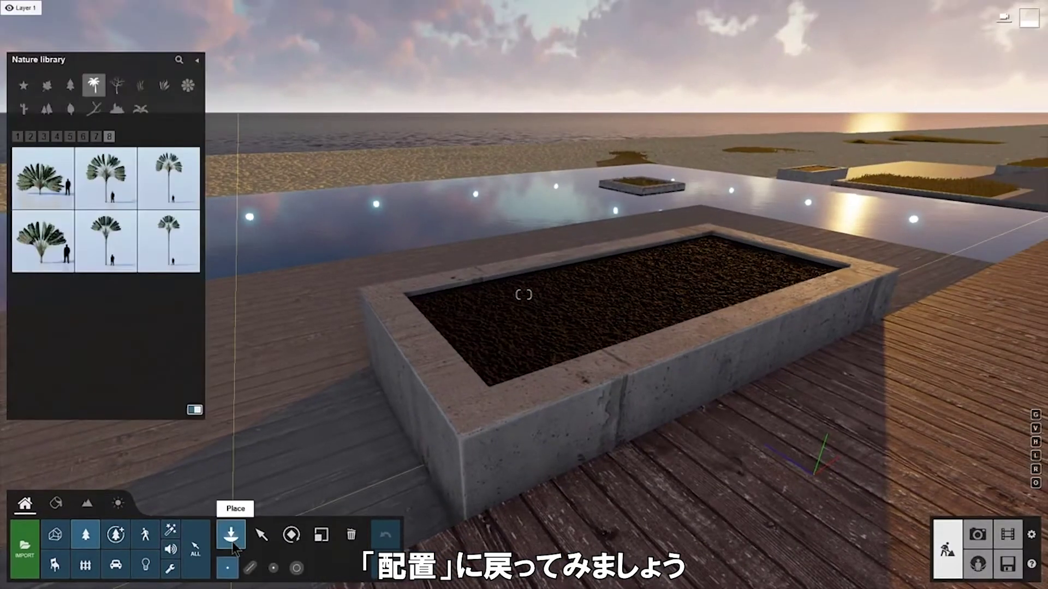
click(171, 532)
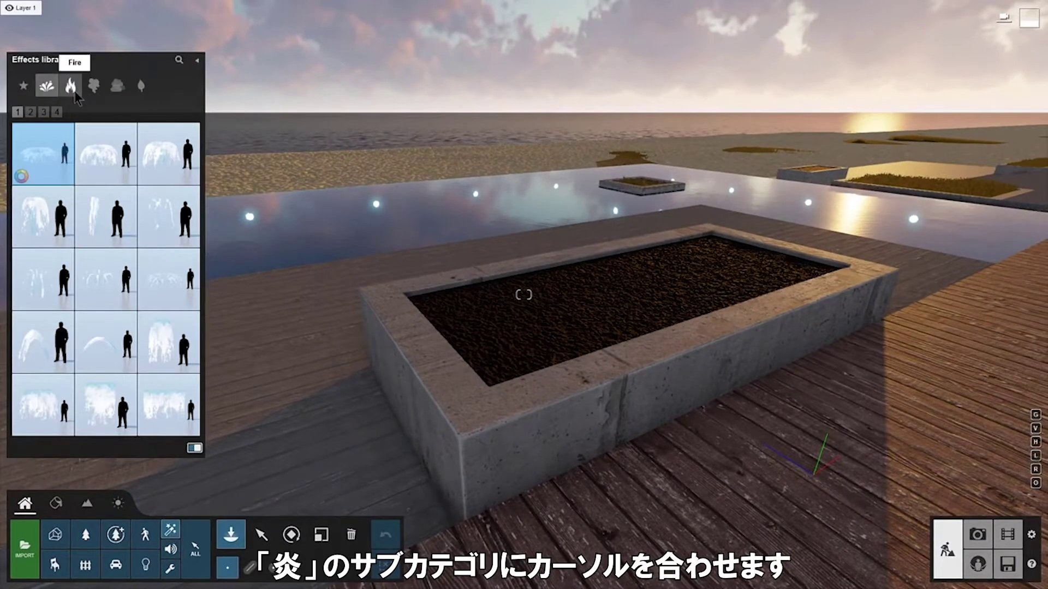
click(75, 93)
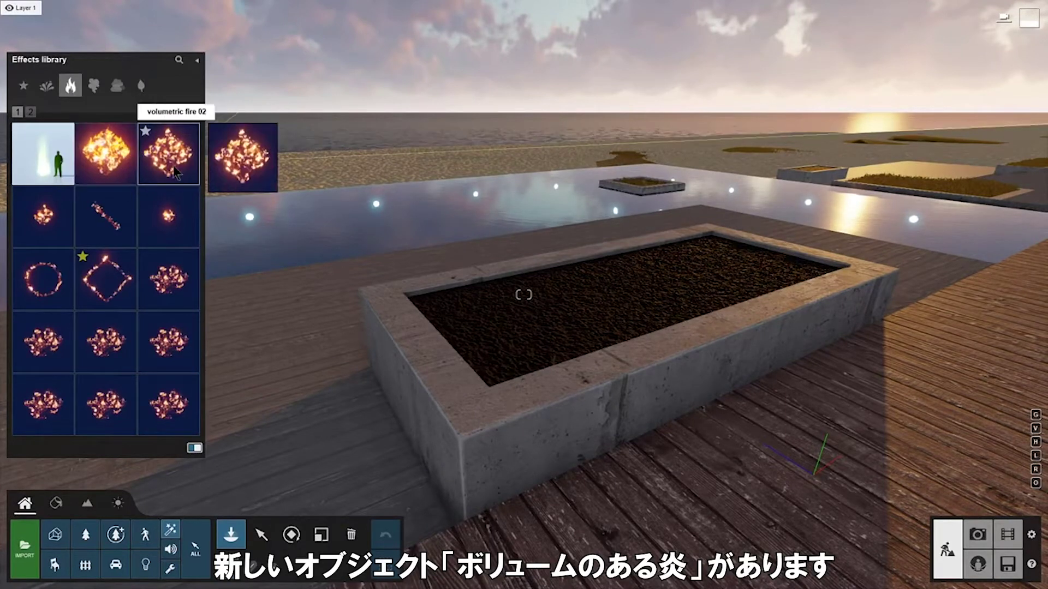
click(186, 173)
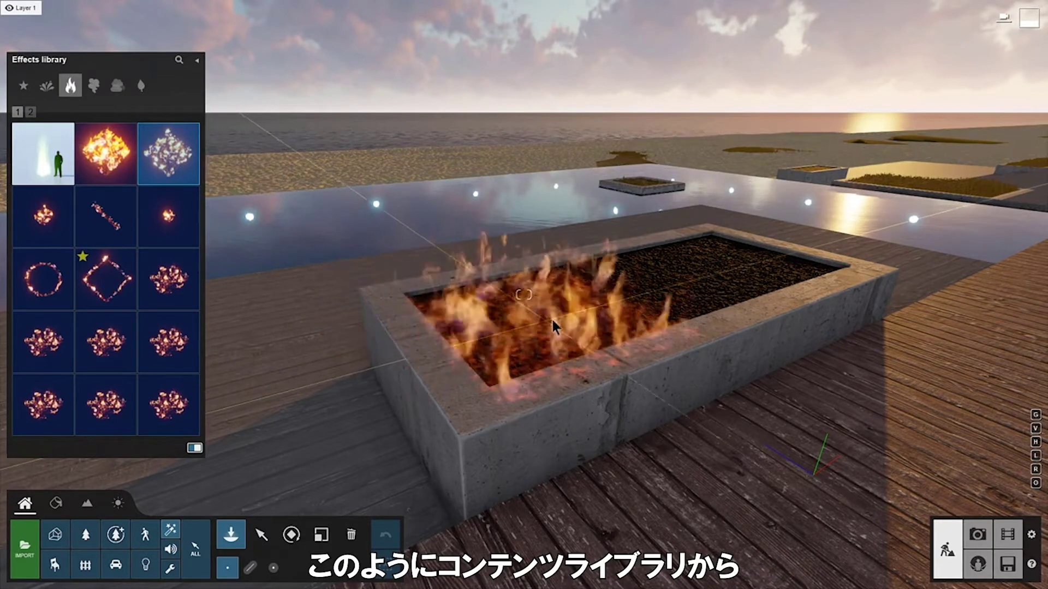
click(629, 287)
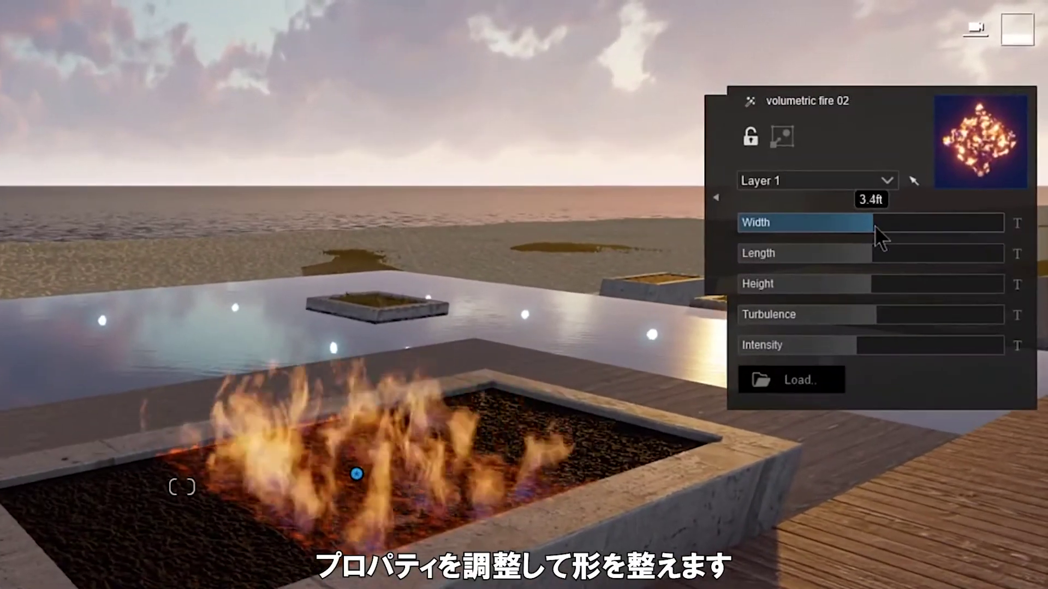
drag(875, 224, 859, 260)
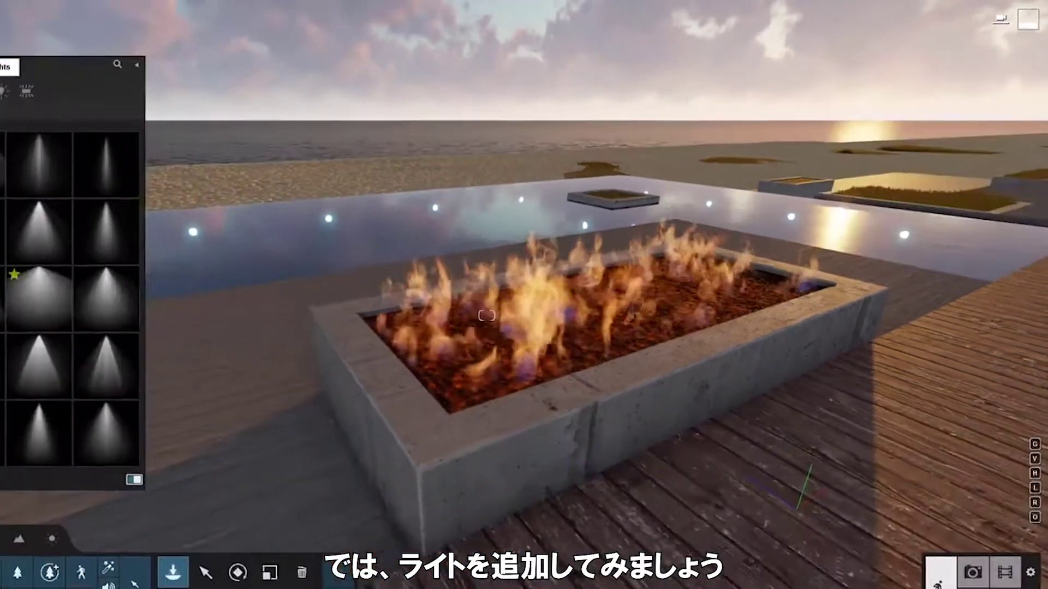
Place an omni light raised above the fire and give it an orange colour and adjusted brightness.
click(71, 85)
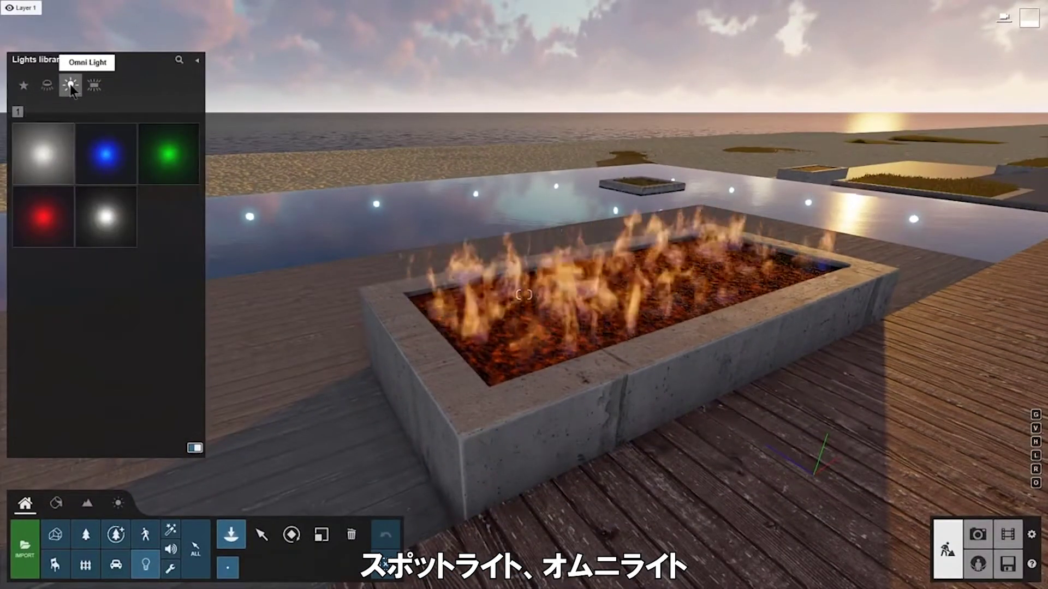
click(94, 85)
click(71, 85)
click(106, 217)
click(637, 282)
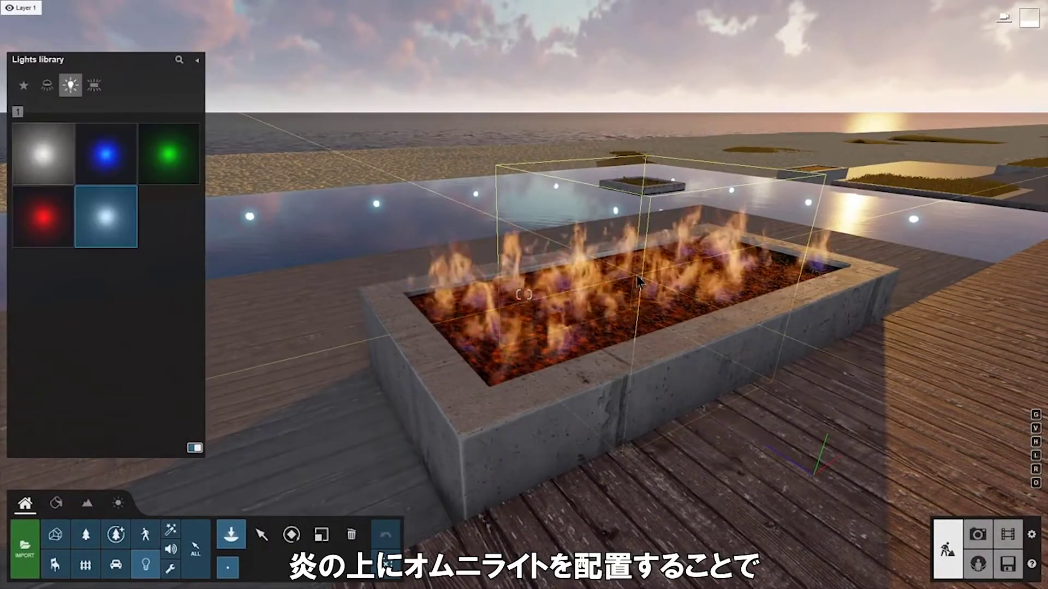
key(h)
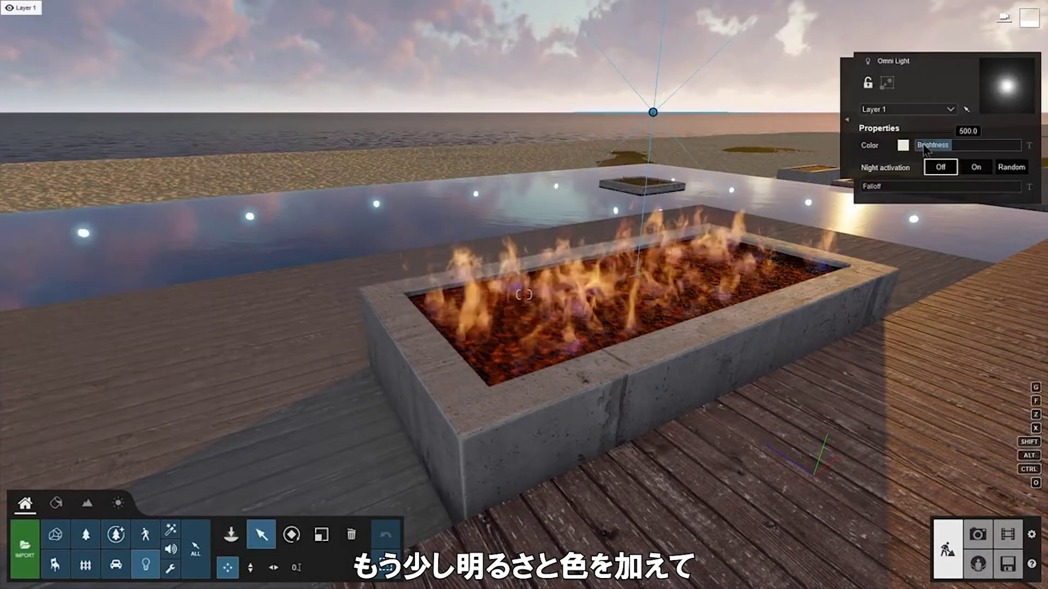
click(904, 144)
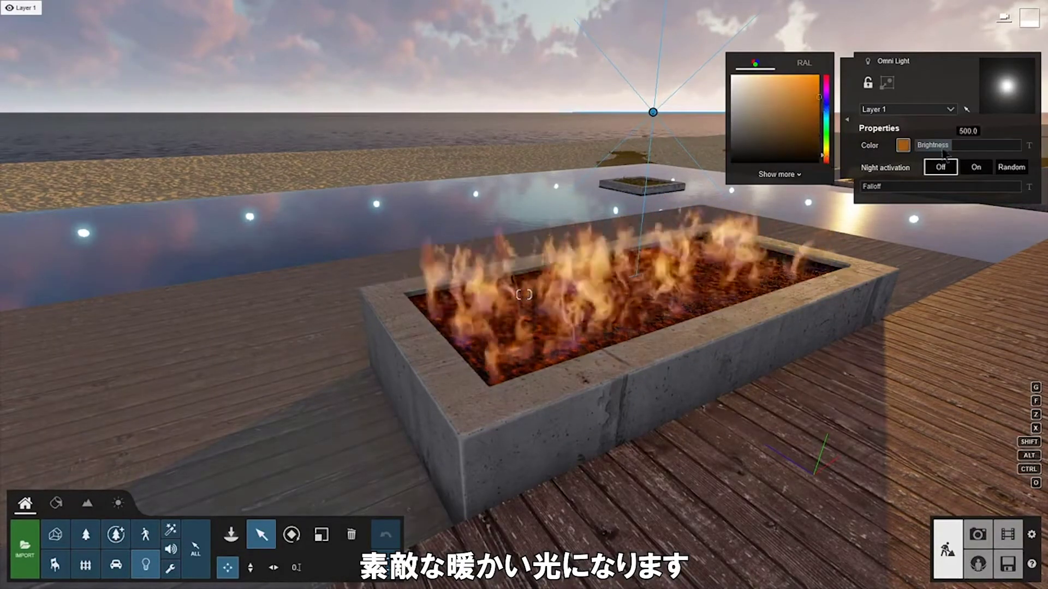
drag(927, 145, 985, 147)
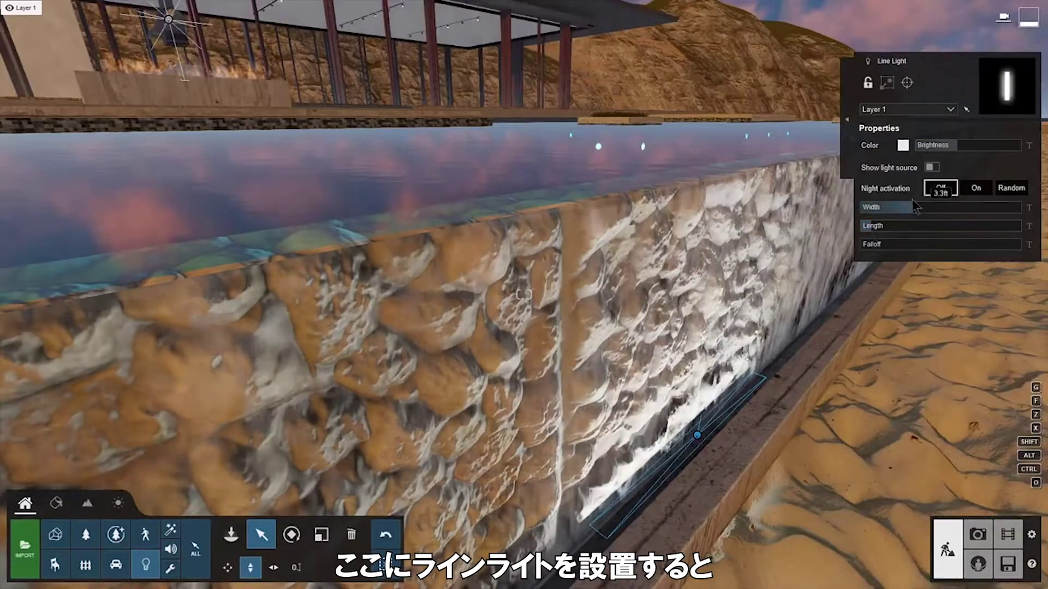
Adjust the width of the line light at the foot of the pool's waterfall wall.
mouse_move(935, 208)
mouse_down()
mouse_move(914, 213)
mouse_move(927, 213)
mouse_up()
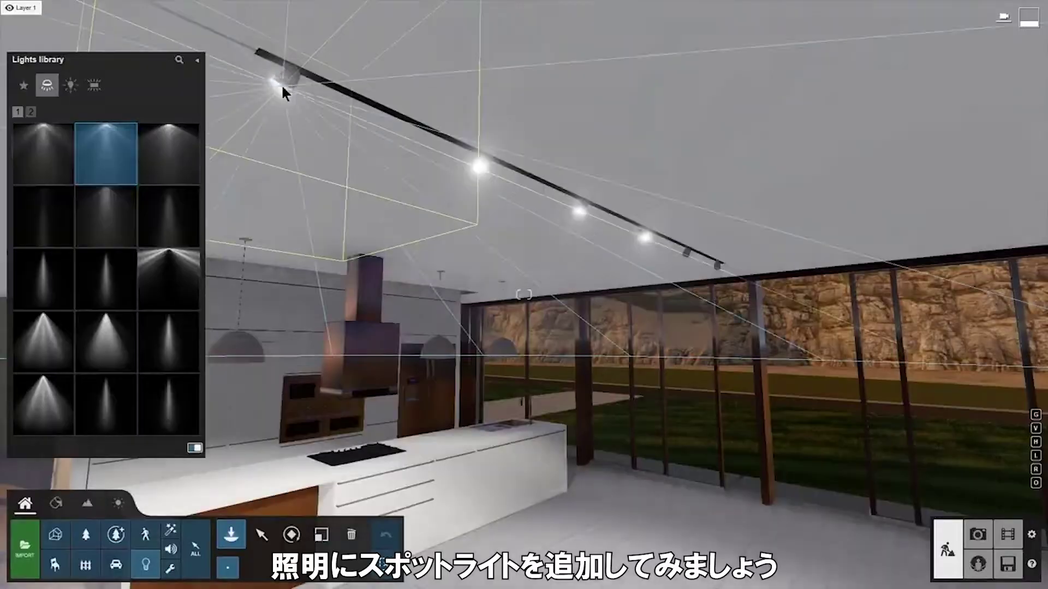
Place Lamp02 spotlights on the fixtures along the kitchen's ceiling track.
click(282, 86)
click(481, 166)
click(585, 212)
click(646, 235)
click(687, 258)
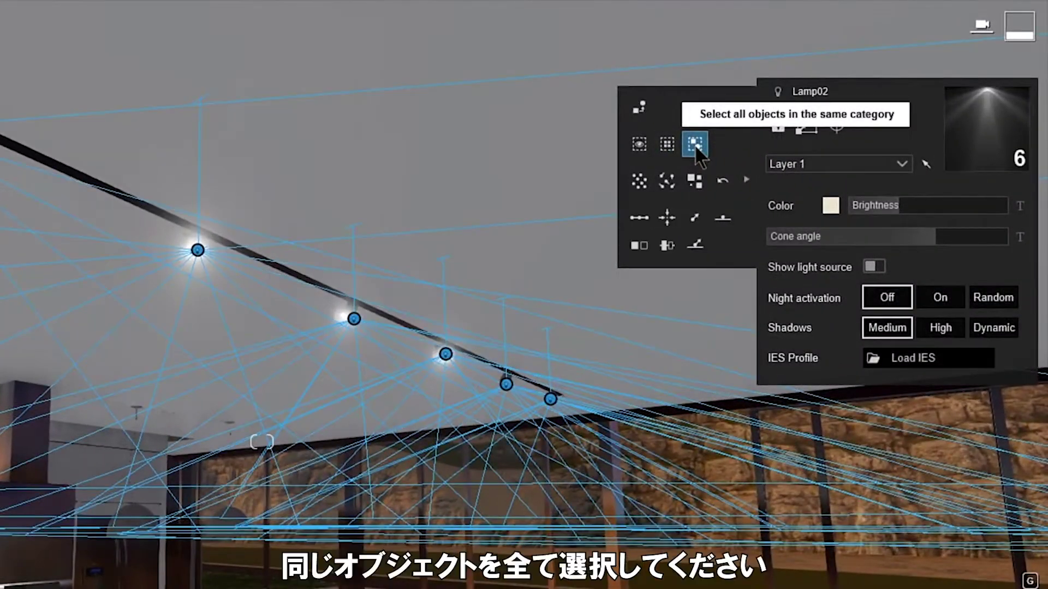
Set the cone angle of all the track spotlights to about 1.7 rad, adjust their brightness and tint them warm yellow.
drag(887, 238, 845, 240)
drag(898, 206, 933, 207)
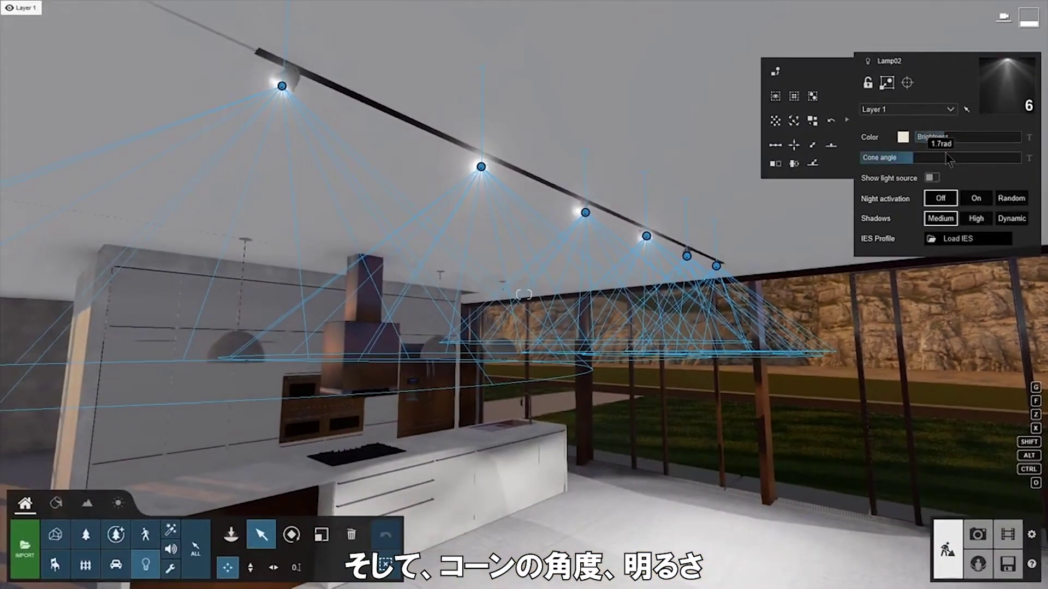
click(904, 139)
drag(744, 163, 749, 160)
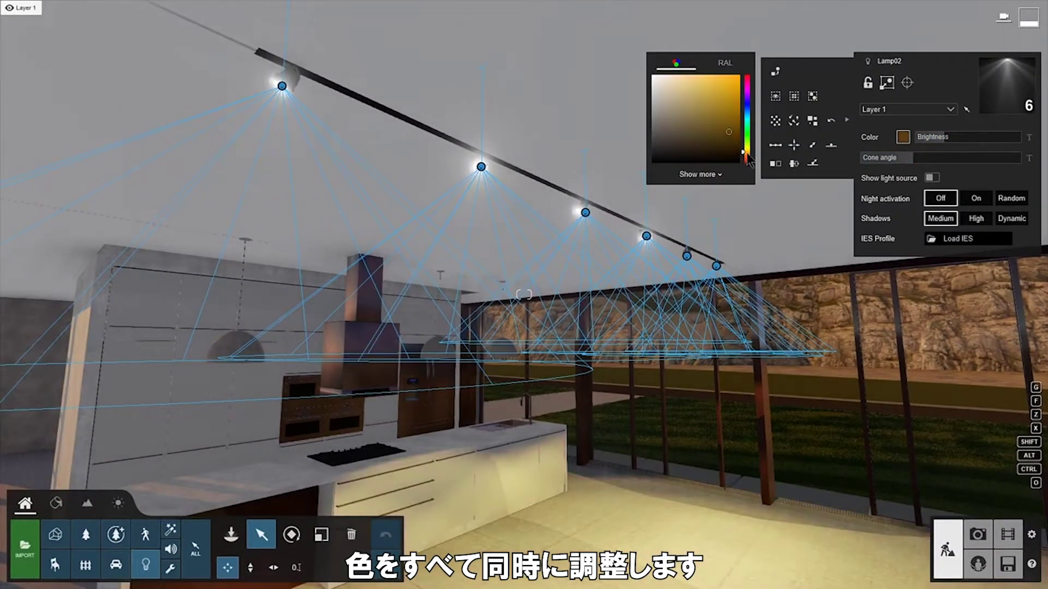
Load the custom IES profile CDM-i_25W_40deg.ies for the selected spotlights.
click(969, 244)
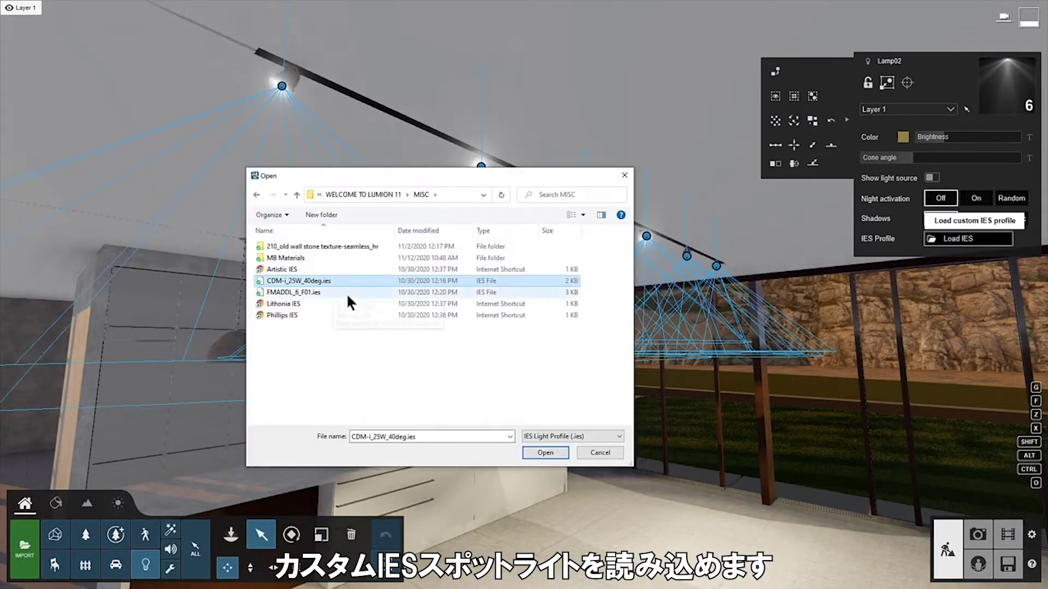
click(545, 452)
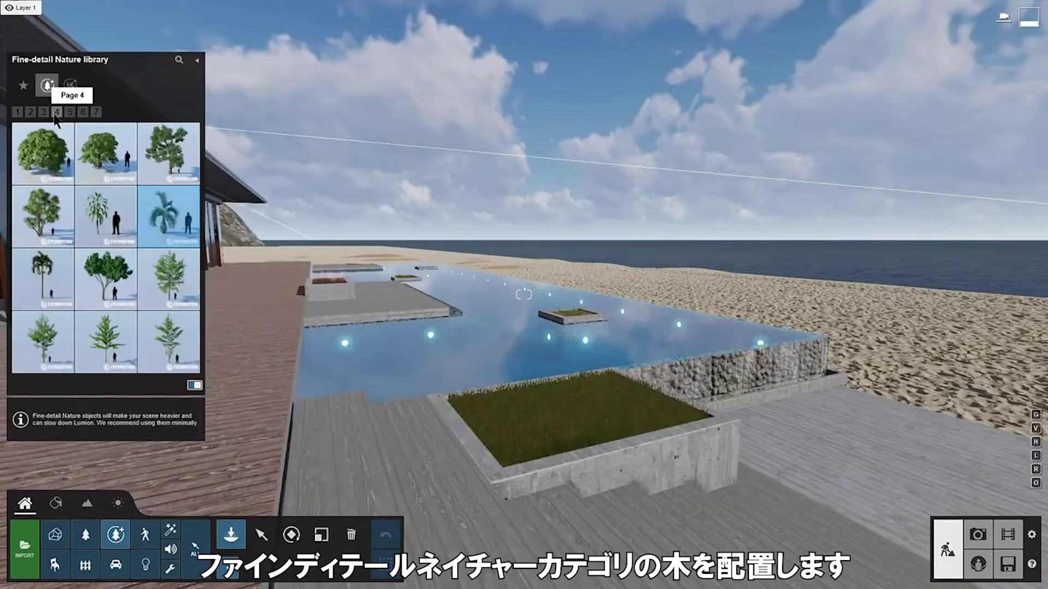
Place the thick-trunked fine-detail palm in the grass planter beside the pool, rotating and scaling it to fit.
mouse_move(179, 225)
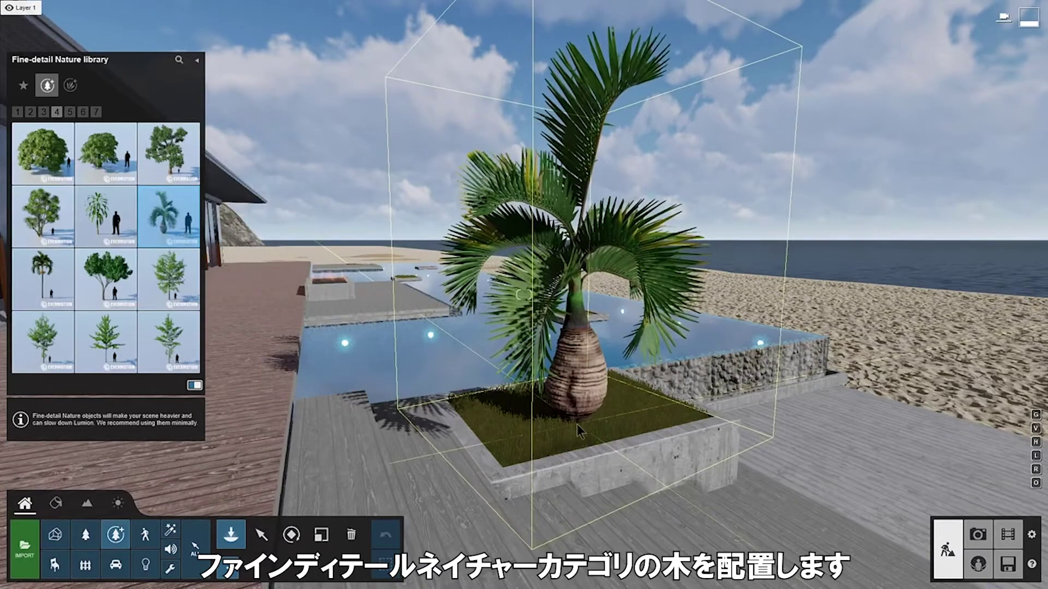
key(r)
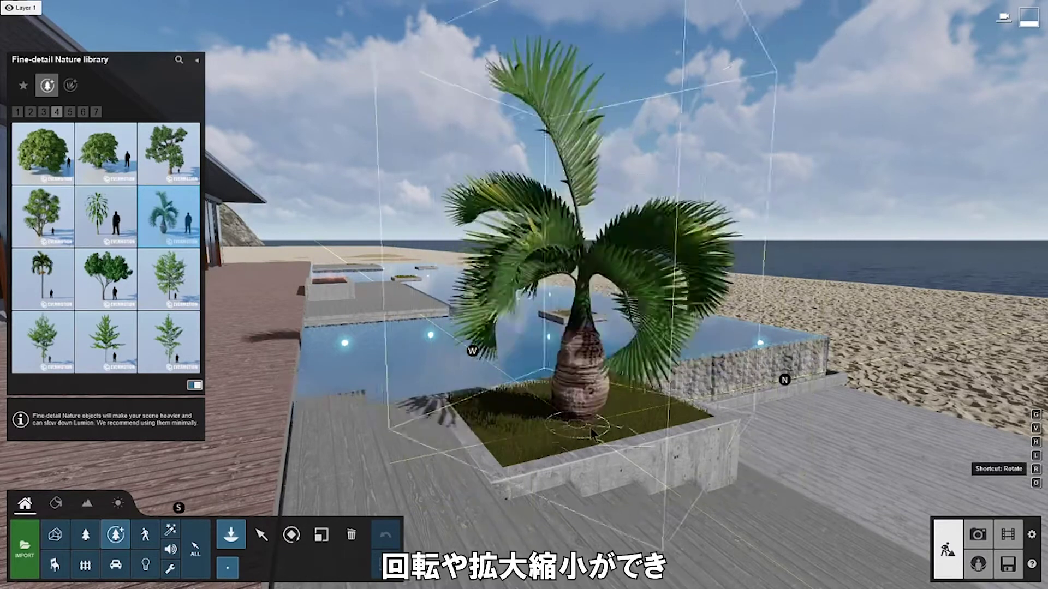
key(s)
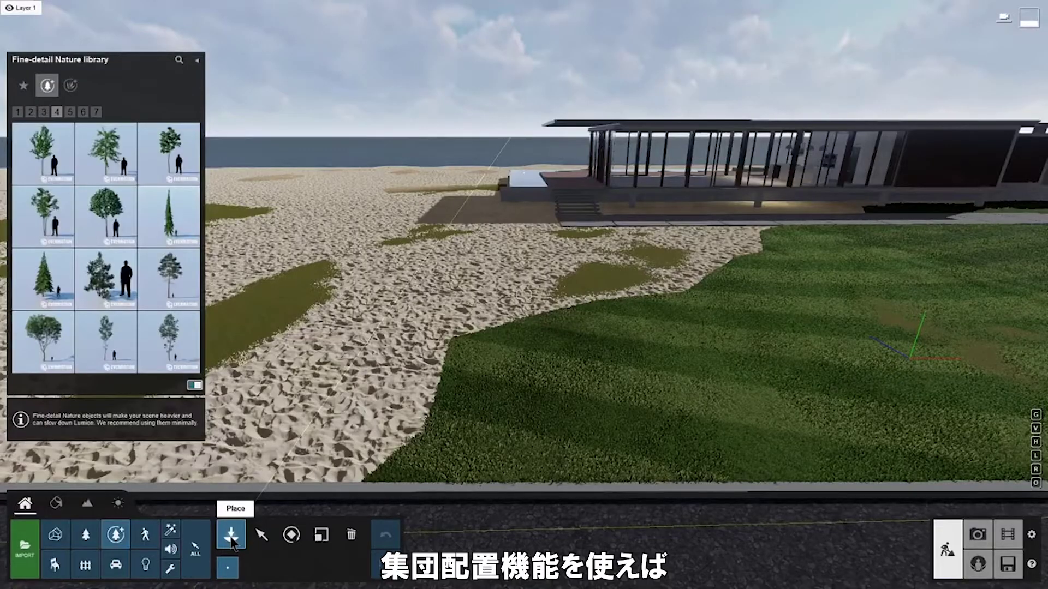
Mass-place the small palm-leaved plant from the Nature library along a multi-point path following the lawn's edge from the road to the house.
click(88, 536)
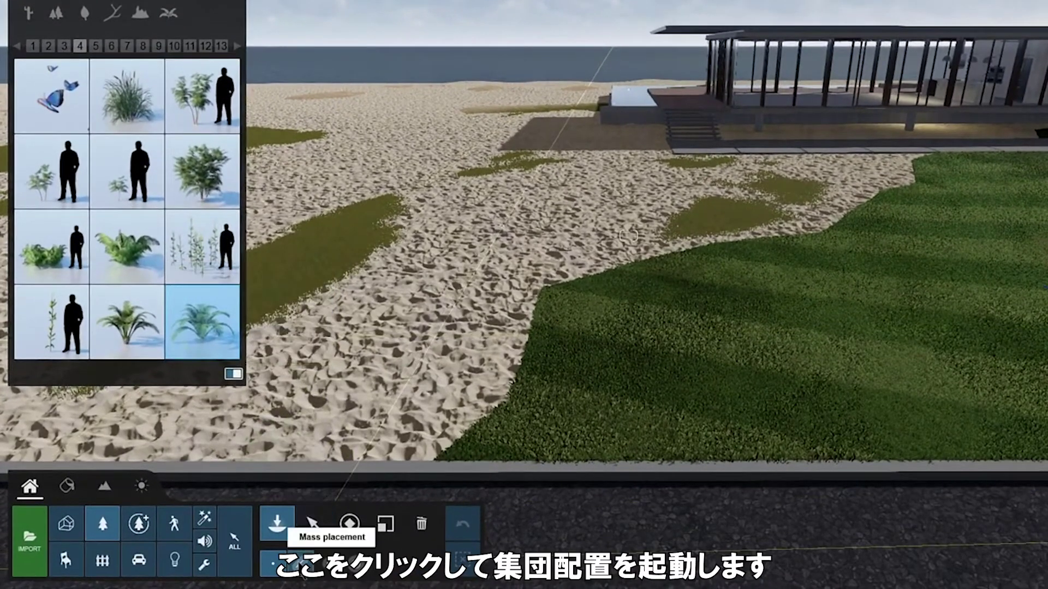
click(300, 568)
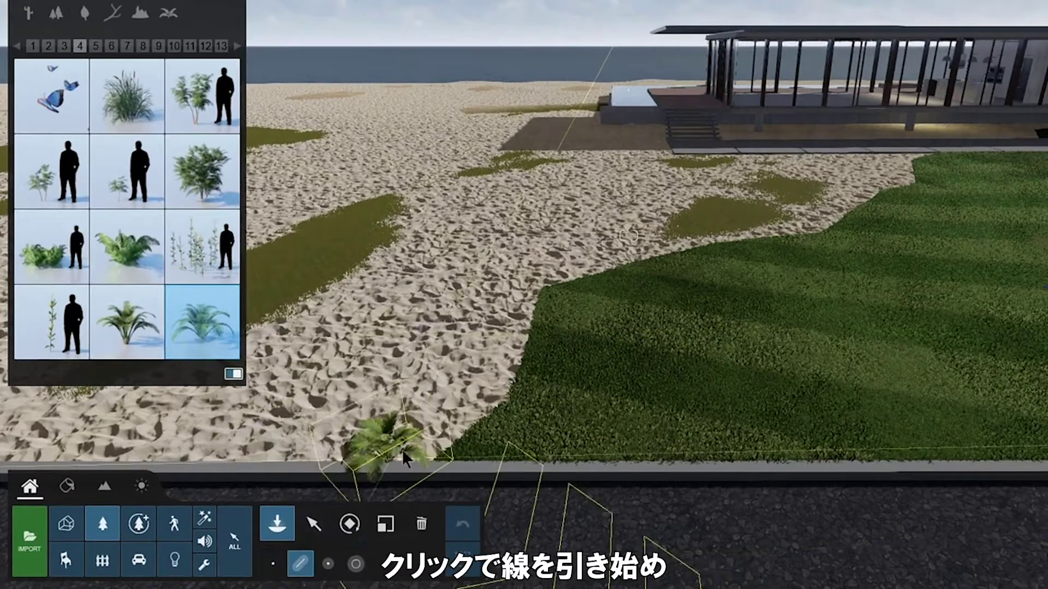
click(402, 438)
click(490, 381)
ctrl+click(521, 281)
ctrl+click(671, 240)
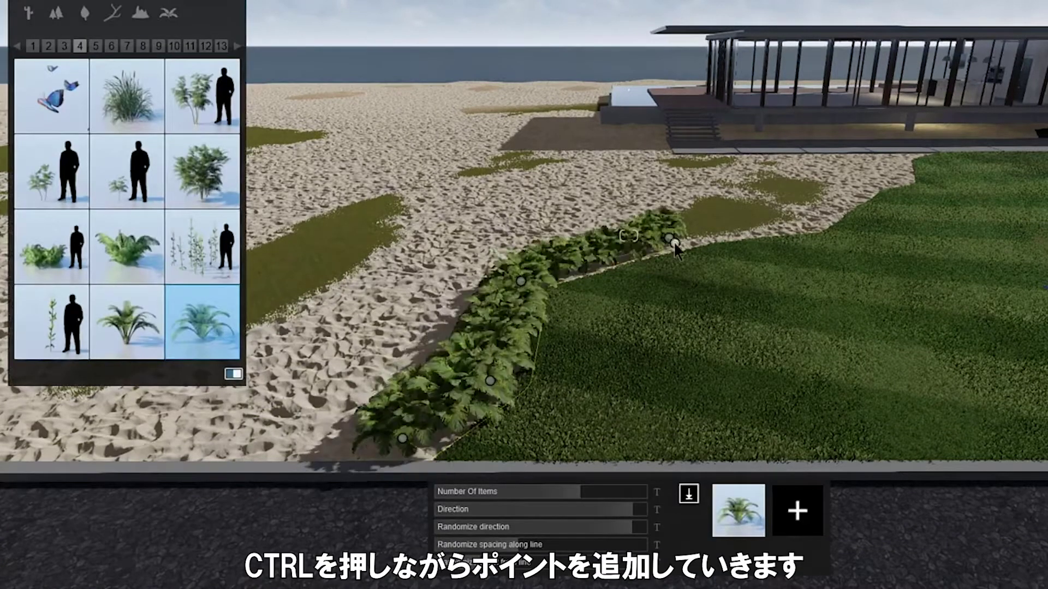
ctrl+click(879, 183)
ctrl+click(908, 183)
ctrl+click(909, 161)
ctrl+click(922, 155)
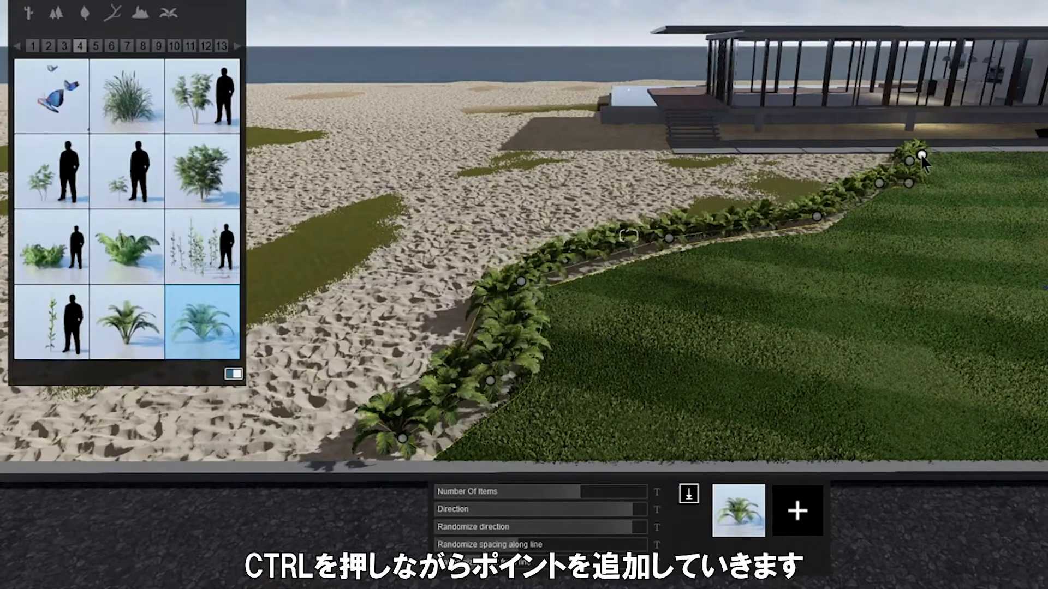
Thin out the row of plants with randomized spacing along the line and add Chinese Mahonia S 04 to it.
drag(570, 492, 609, 532)
drag(519, 547, 622, 546)
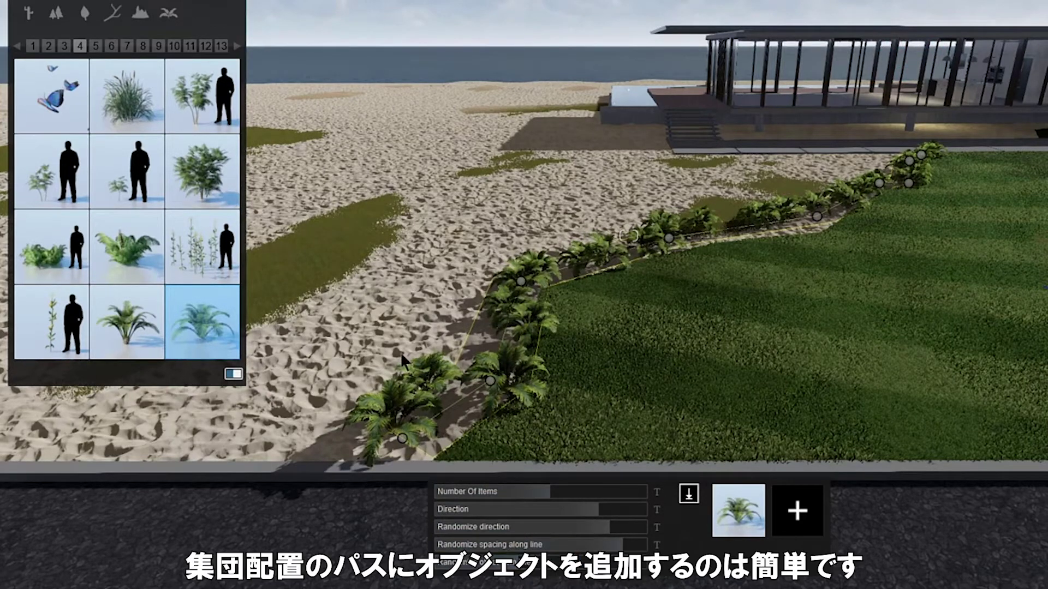
mouse_move(217, 155)
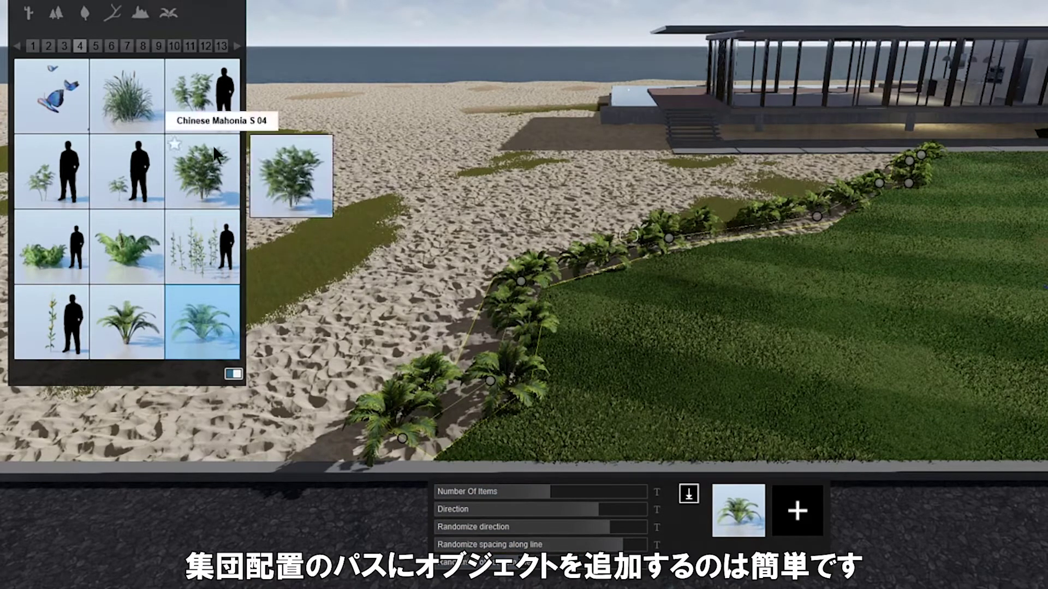
click(206, 161)
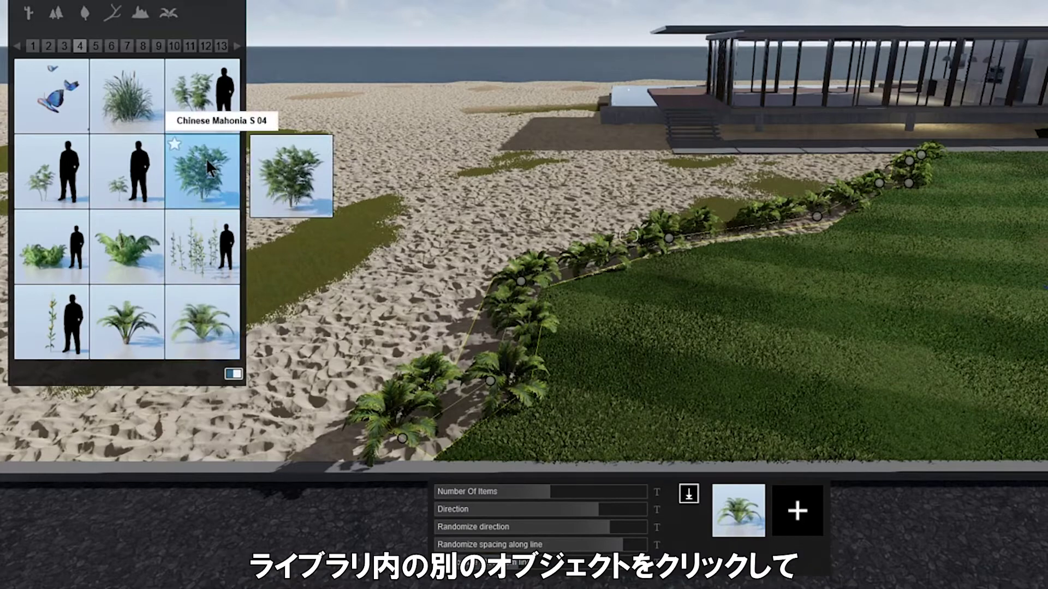
click(810, 517)
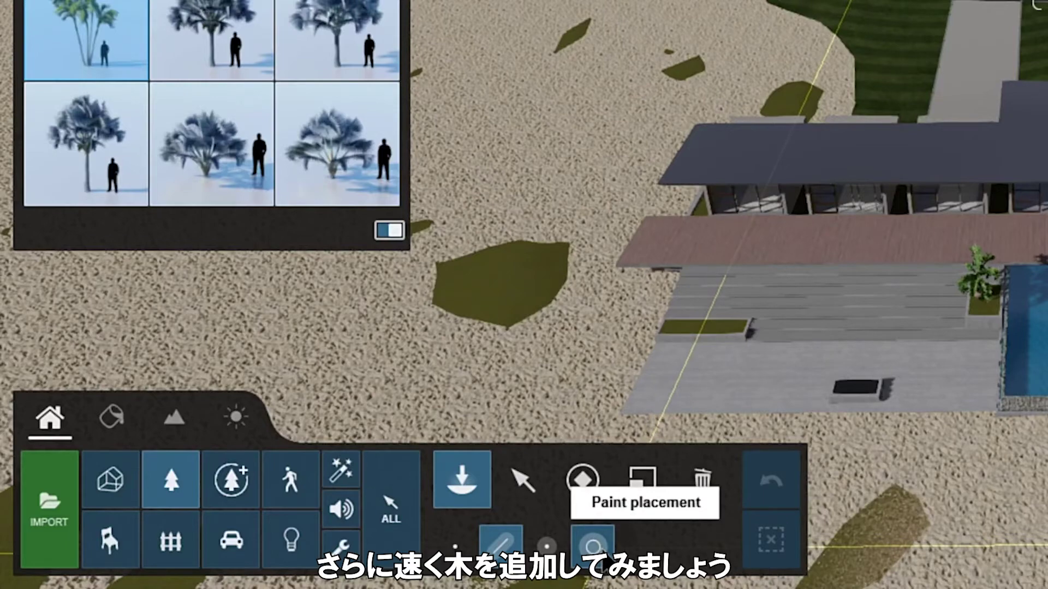
Paint a belt of tall palms along the grass strip between the road and the cliffs with Paint placement.
click(592, 545)
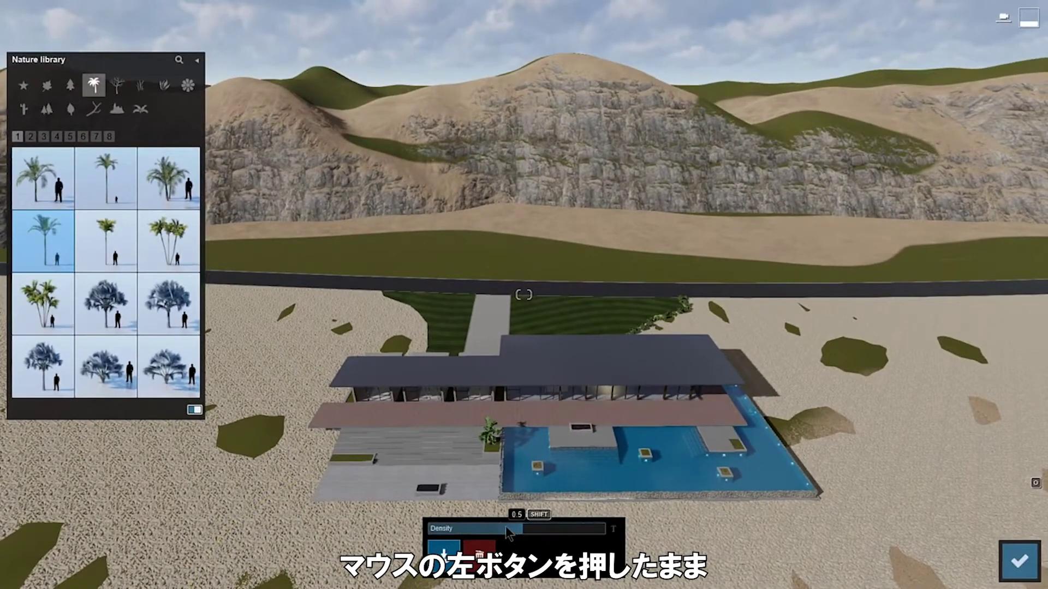
mouse_move(255, 255)
mouse_down()
mouse_move(234, 247)
mouse_move(309, 252)
mouse_up()
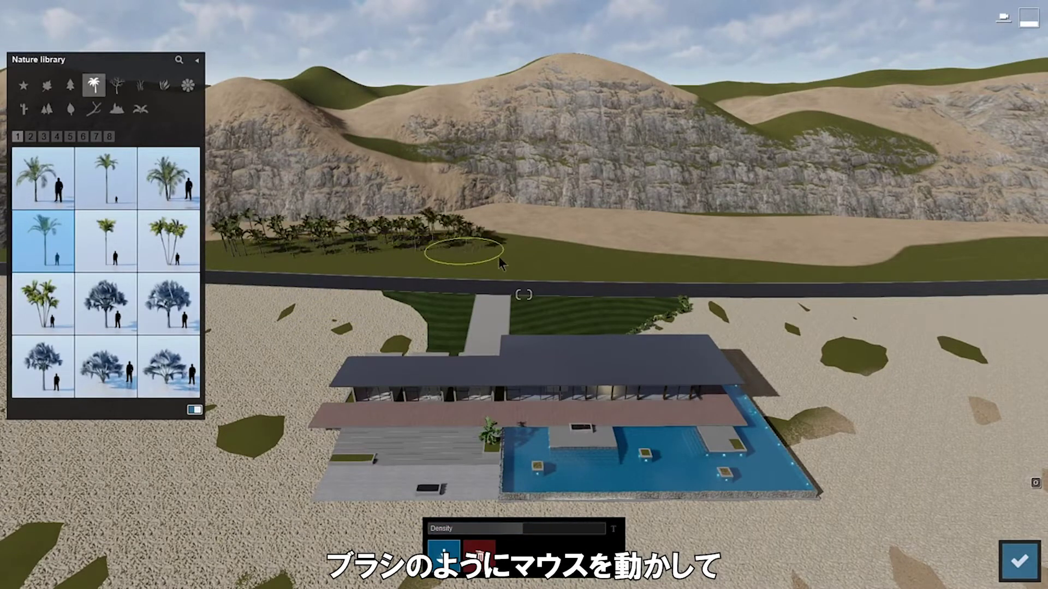
drag(499, 260, 618, 264)
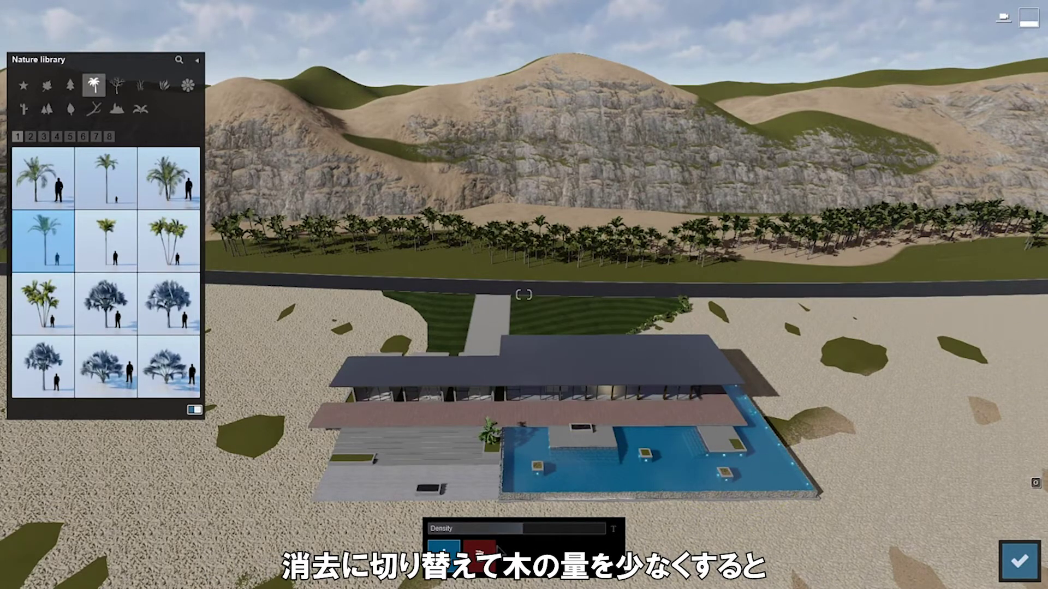
Thin out the painted palms below the cliffs with the erase brush and finish the paint placement.
click(479, 550)
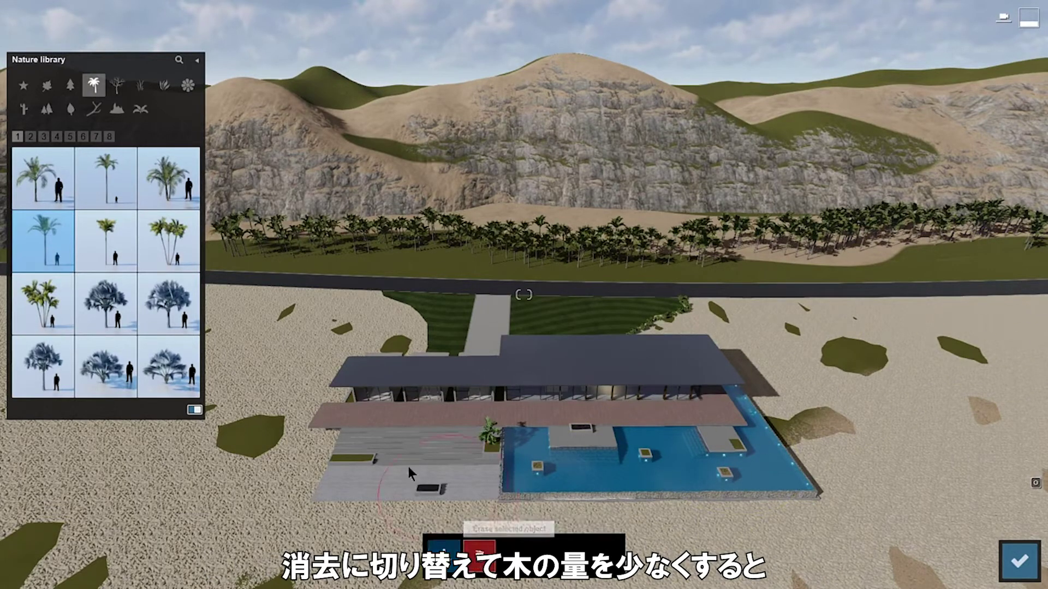
click(473, 207)
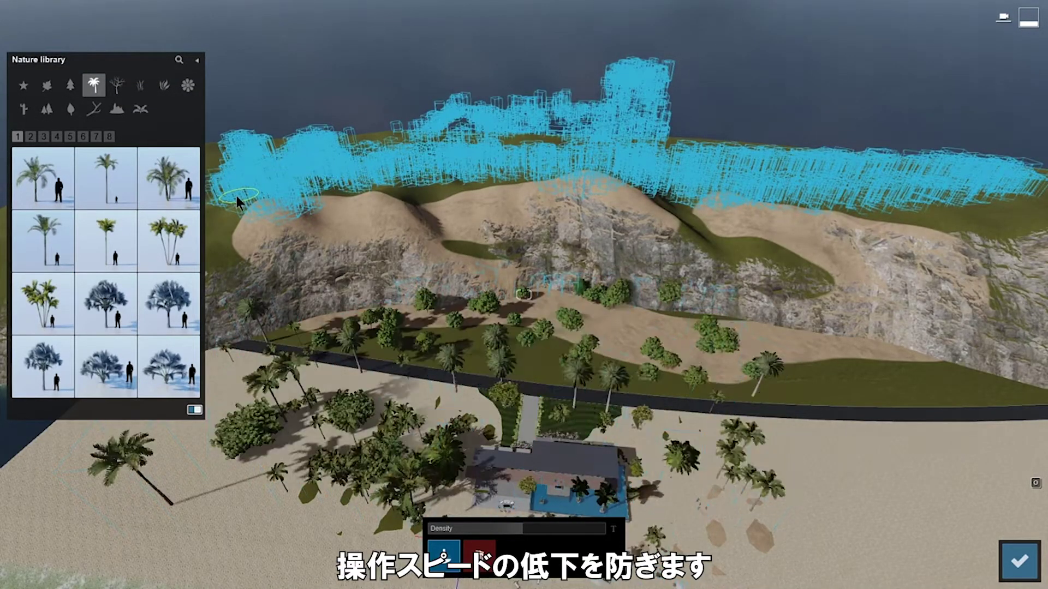
click(1019, 560)
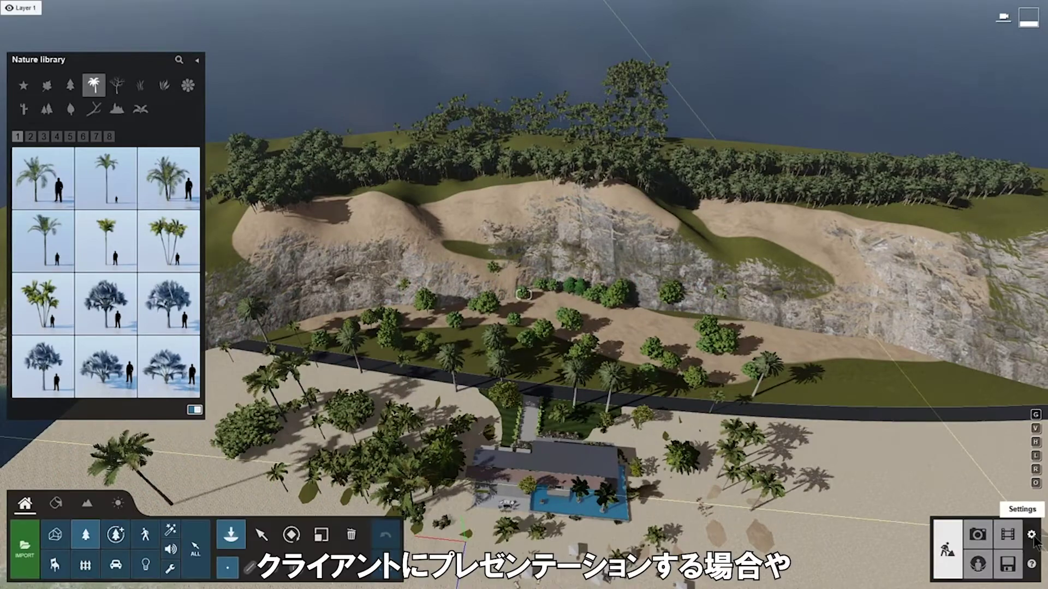
Open the program settings.
click(1031, 535)
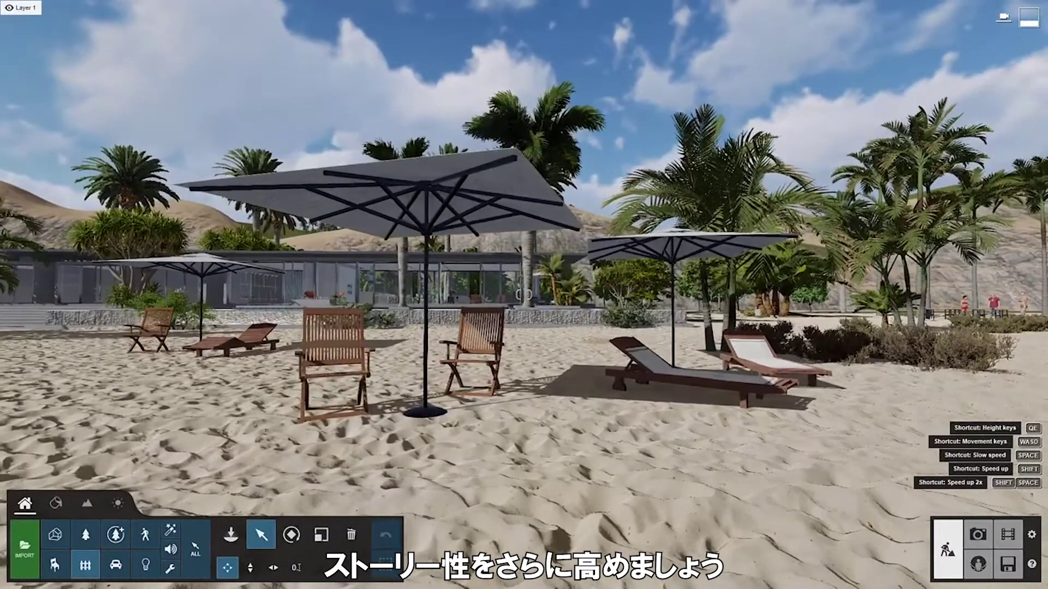
Rotate the front garden chair on the beach slightly and scale down the large parasol beside it.
click(345, 361)
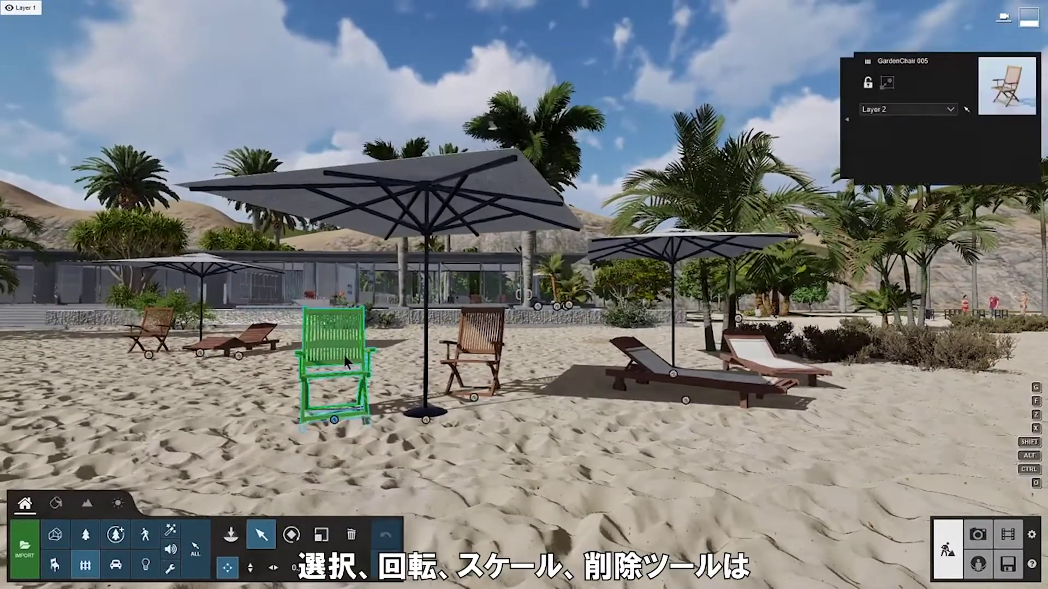
click(291, 535)
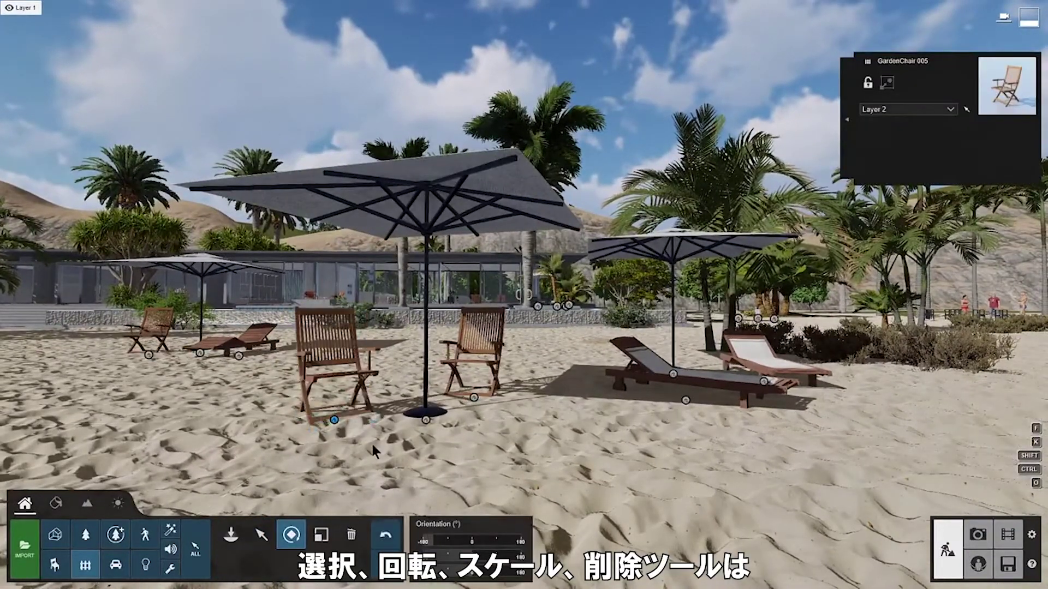
click(321, 535)
drag(425, 419, 426, 434)
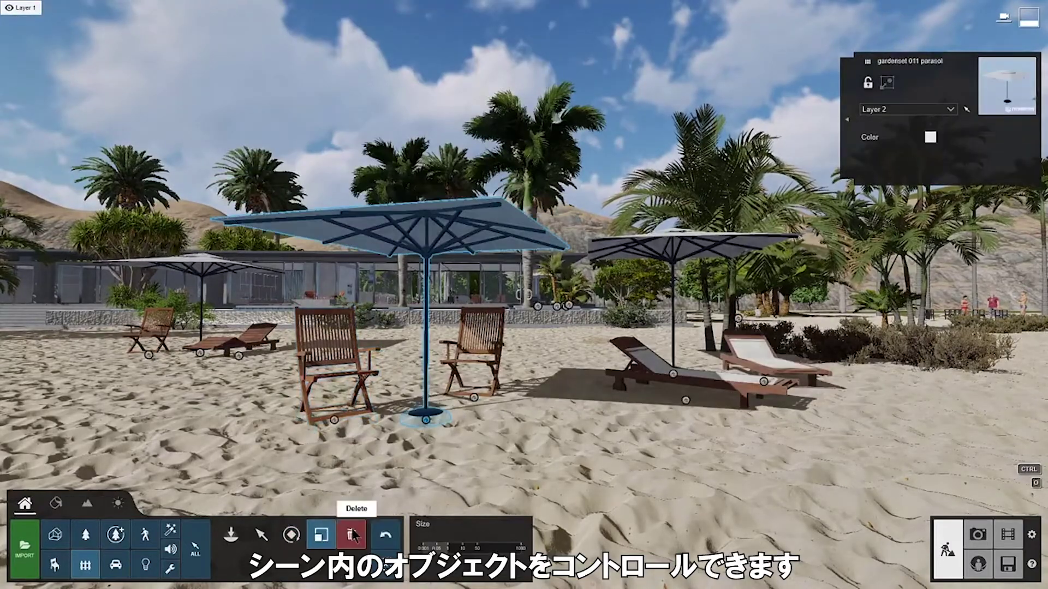
Activate the Delete tool and make objects of all categories selectable.
click(352, 534)
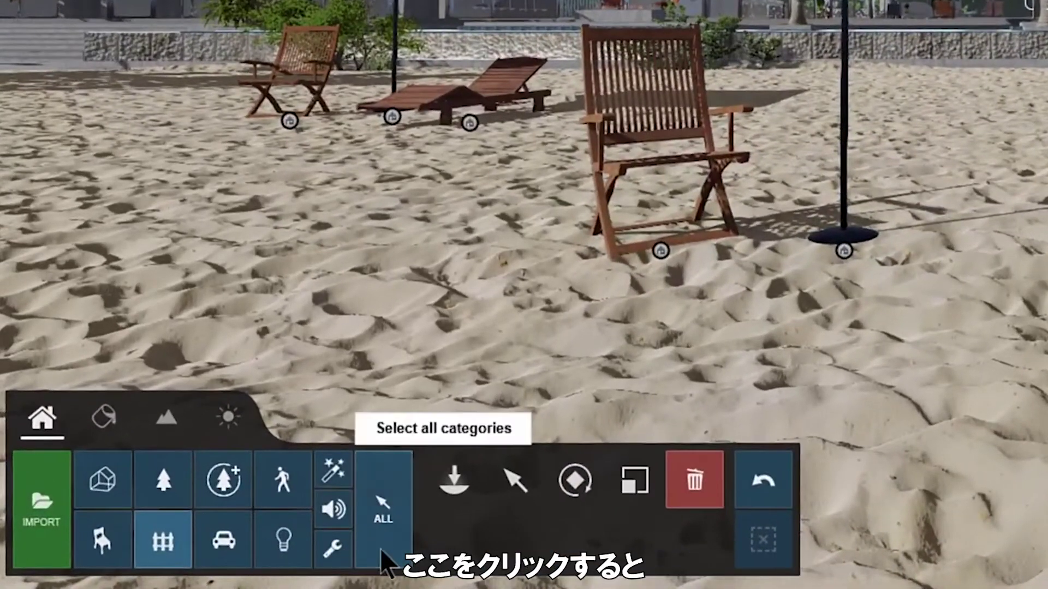
click(384, 562)
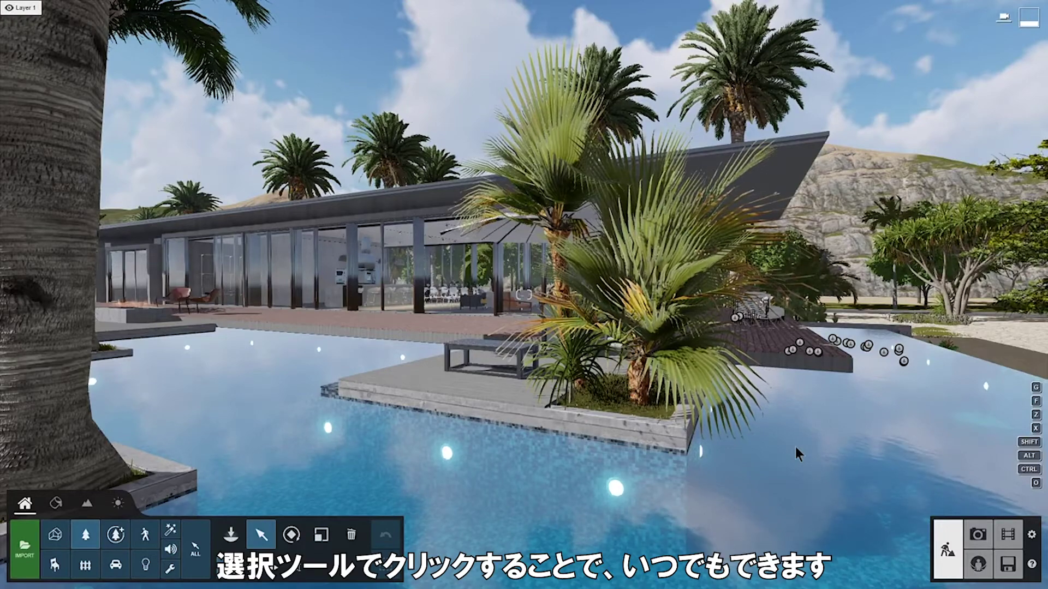
Select the palm on the planted terrace in the pool and increase its transparency so the house shows through.
click(690, 378)
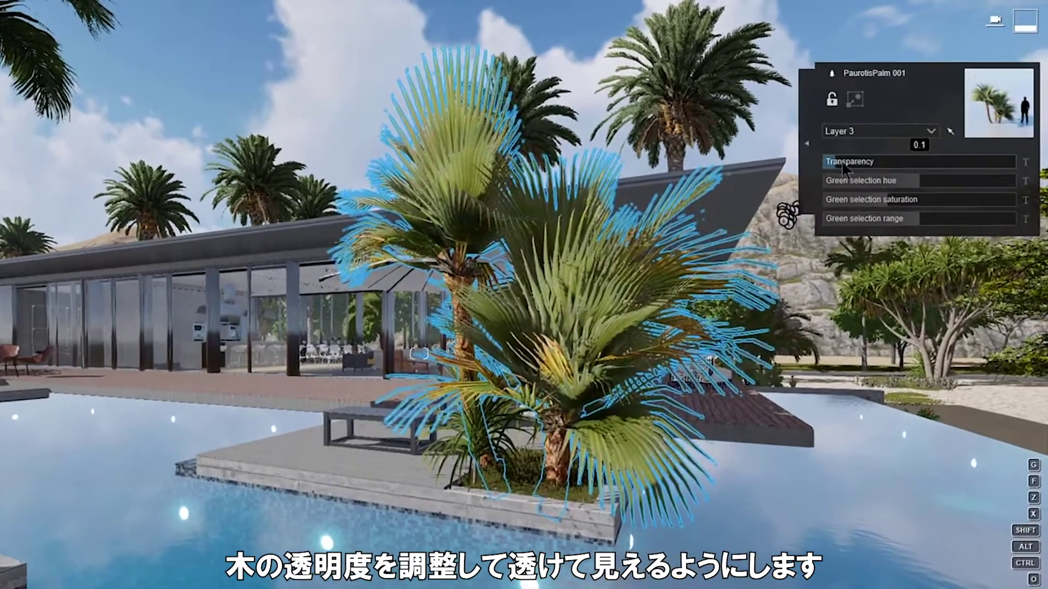
drag(842, 162, 954, 164)
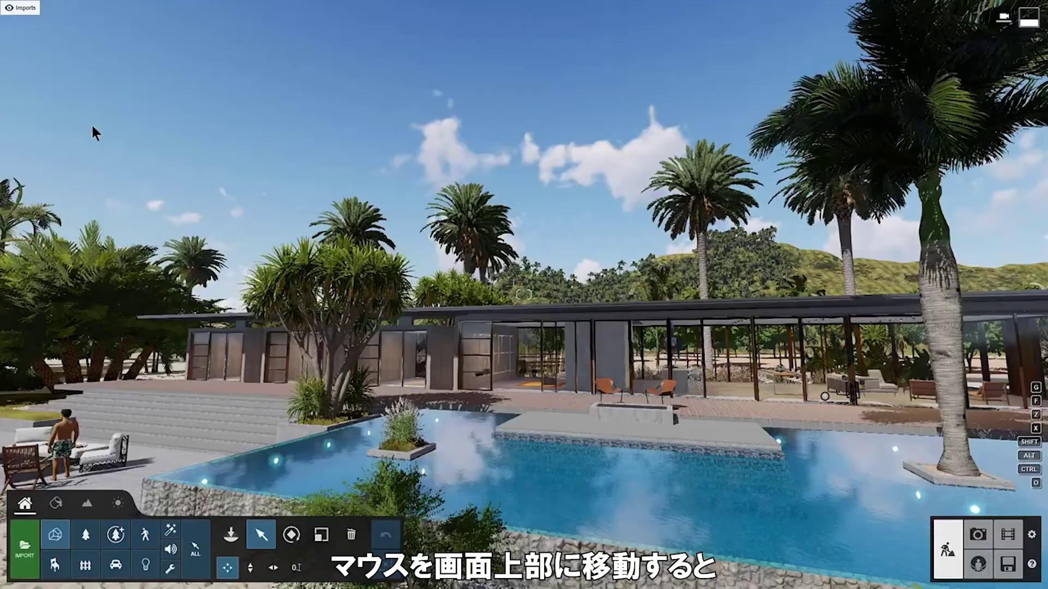
Switch to Photo mode and reframe the camera on the house front across the pool.
mouse_move(17, 23)
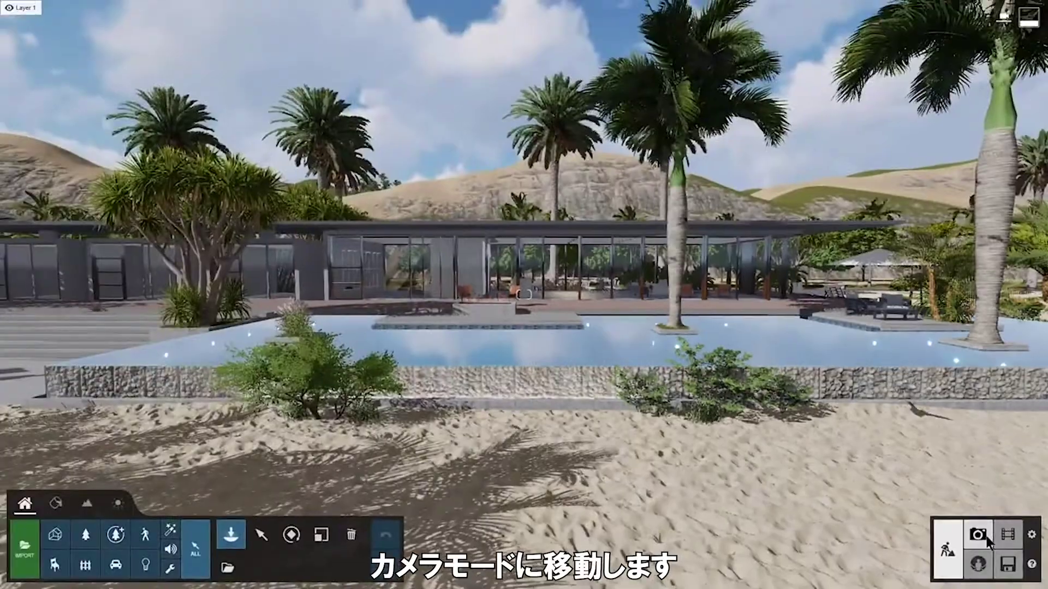
click(984, 536)
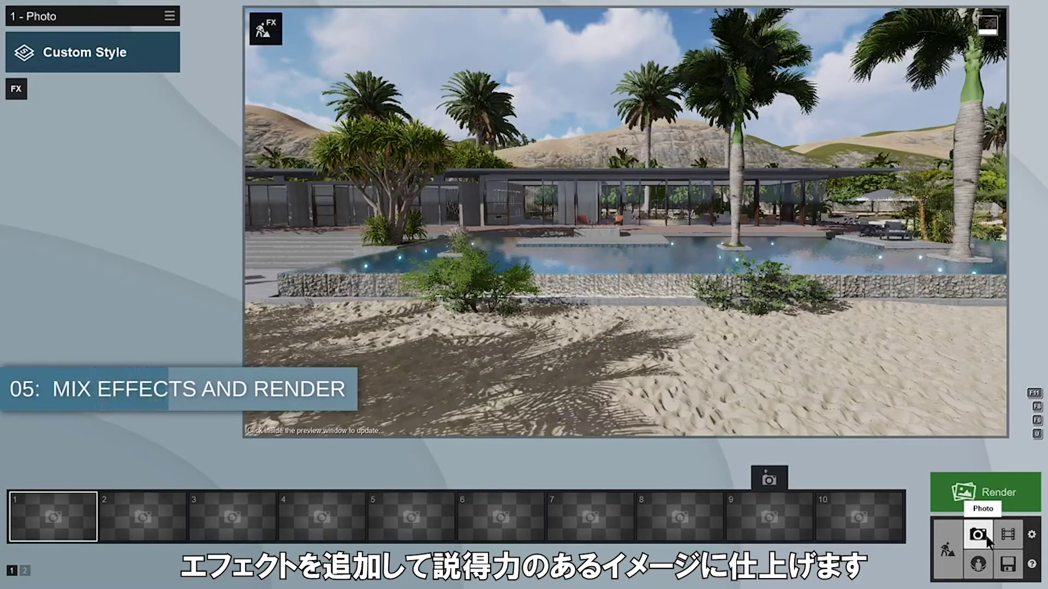
click(666, 233)
key(a)
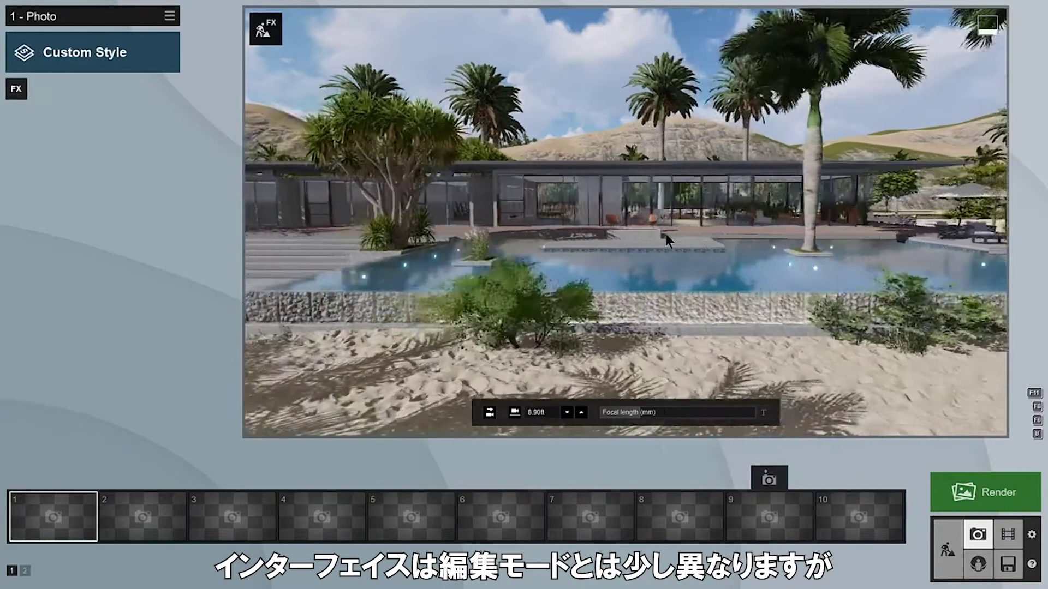
key(s)
key(d)
key(q)
key(e)
mouse_move(666, 233)
right_down()
mouse_move(626, 222)
mouse_move(675, 228)
mouse_move(656, 226)
right_up()
Set the photo camera's focal length to 35 mm, with a level view at an eye height of 5 ft 3 inch.
mouse_move(645, 417)
mouse_move(646, 422)
mouse_down()
mouse_move(693, 424)
mouse_move(656, 426)
mouse_up()
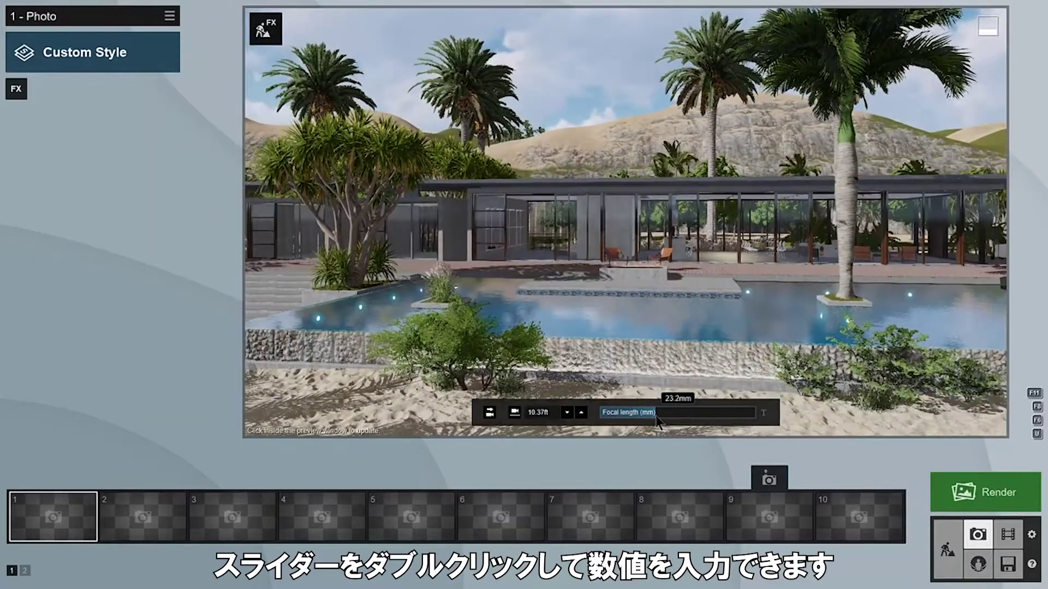
double_click(657, 419)
text(35)
key(Return)
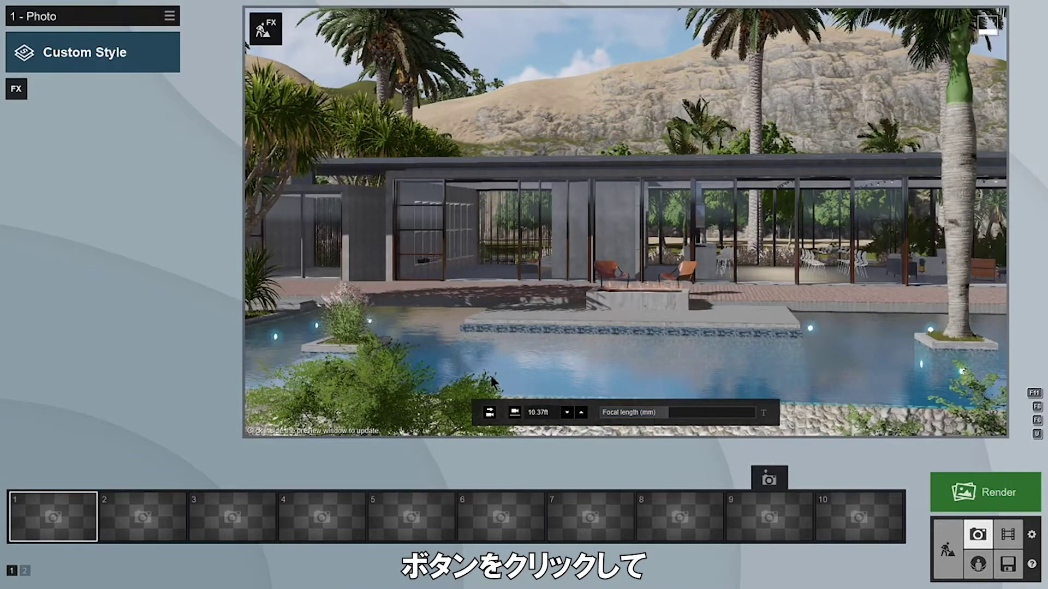
click(516, 414)
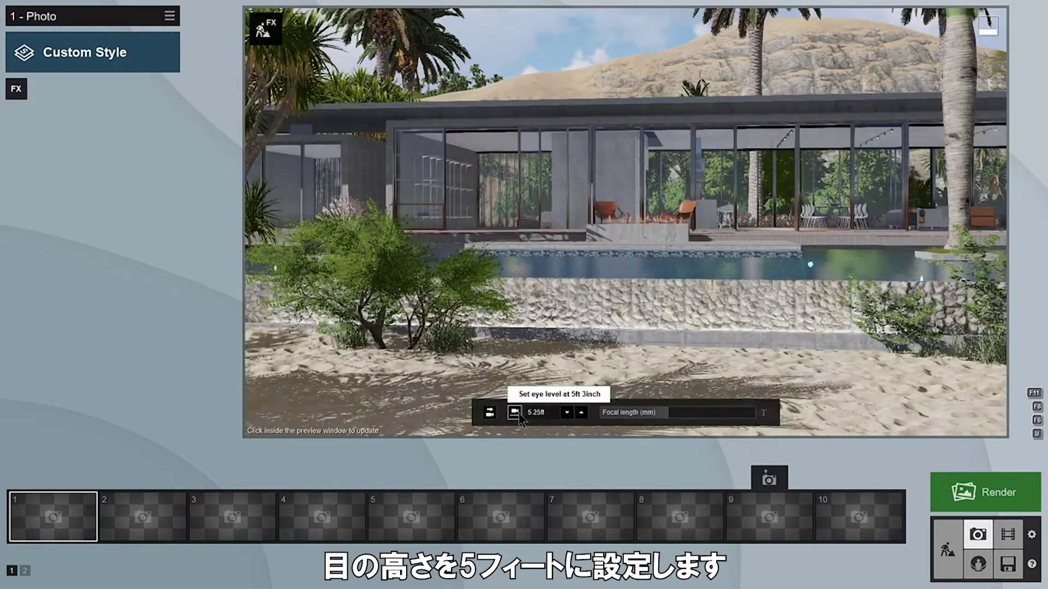
click(490, 413)
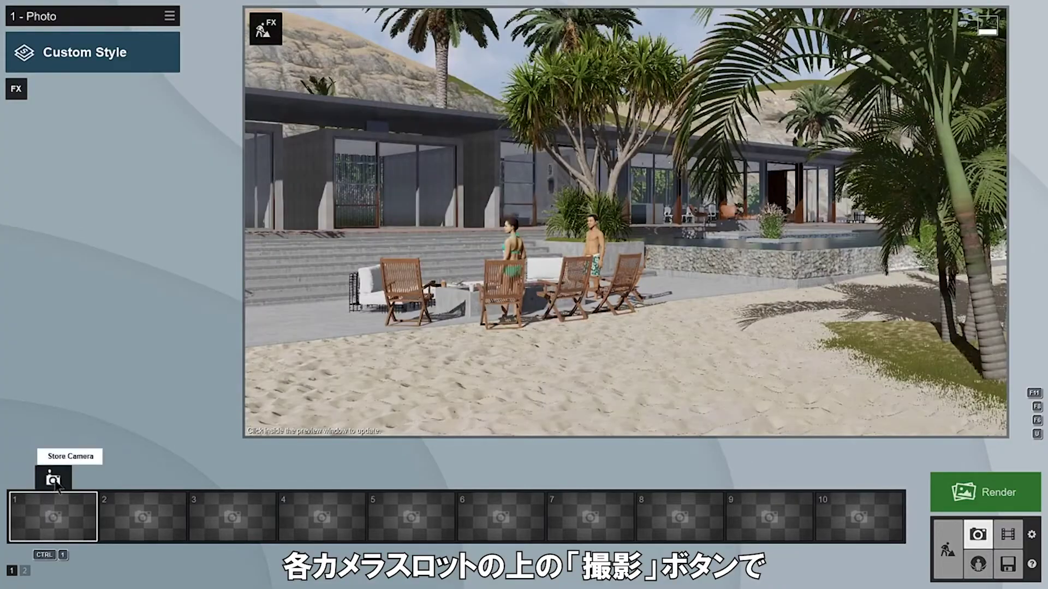
Store three camera views of the beach house in photo slots 1, 2 and 3.
click(52, 479)
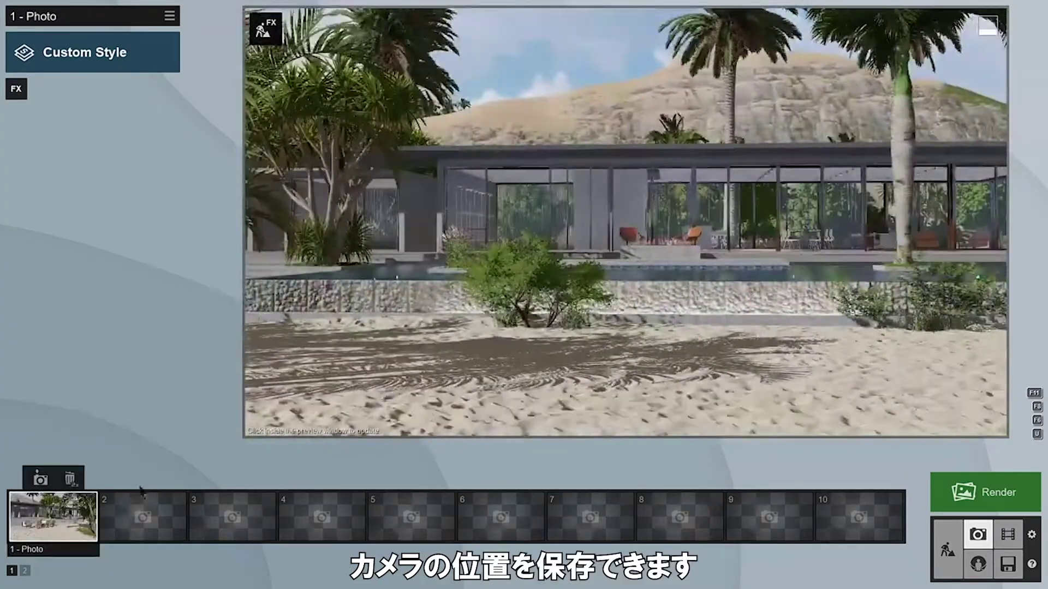
click(130, 479)
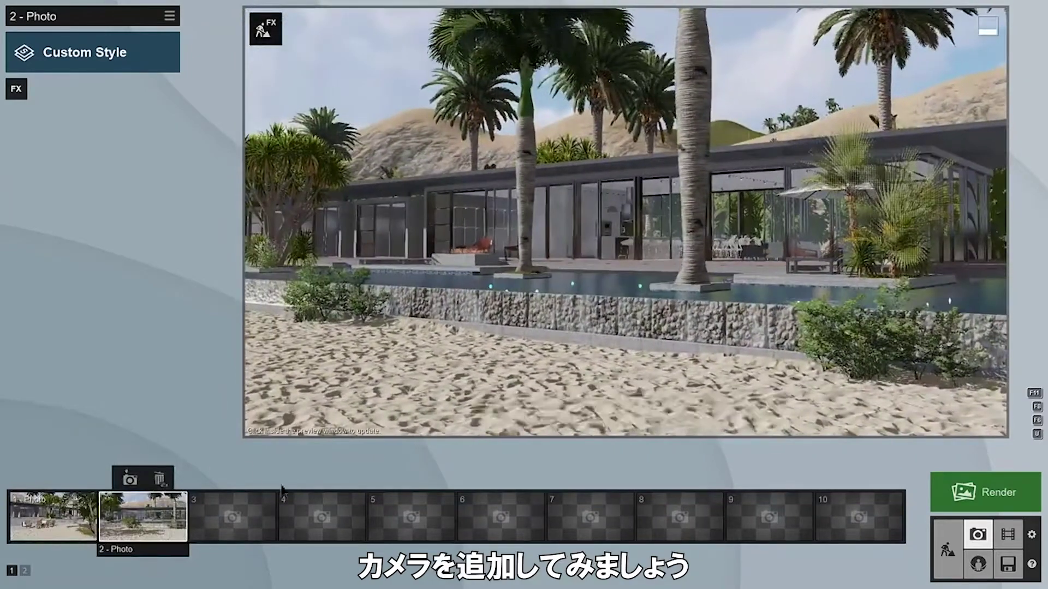
click(130, 480)
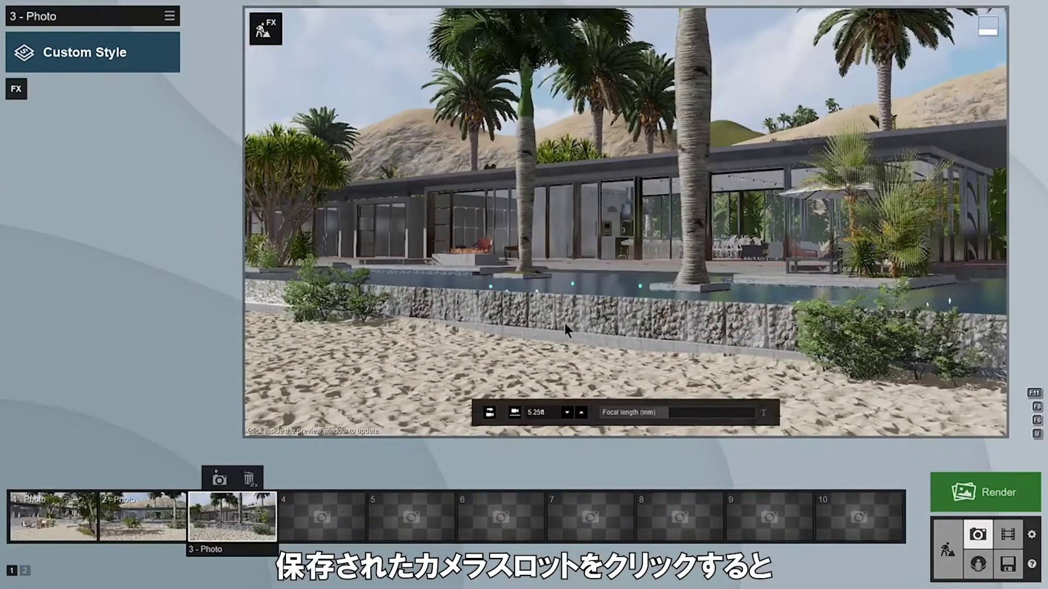
Restore the stored cameras of photos 1, 2 and 3 one after another.
click(63, 517)
click(157, 523)
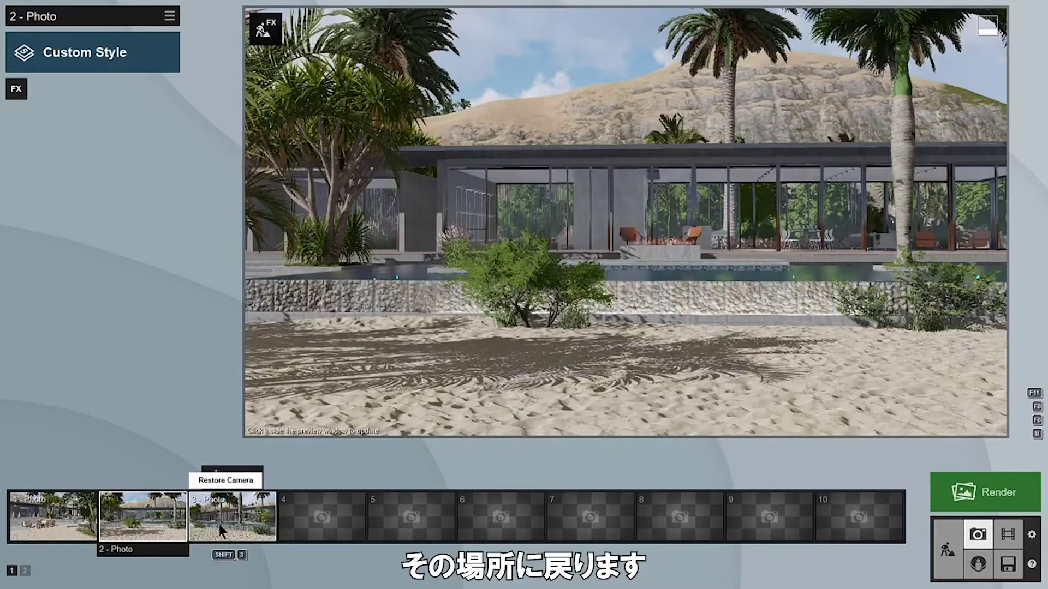
click(224, 524)
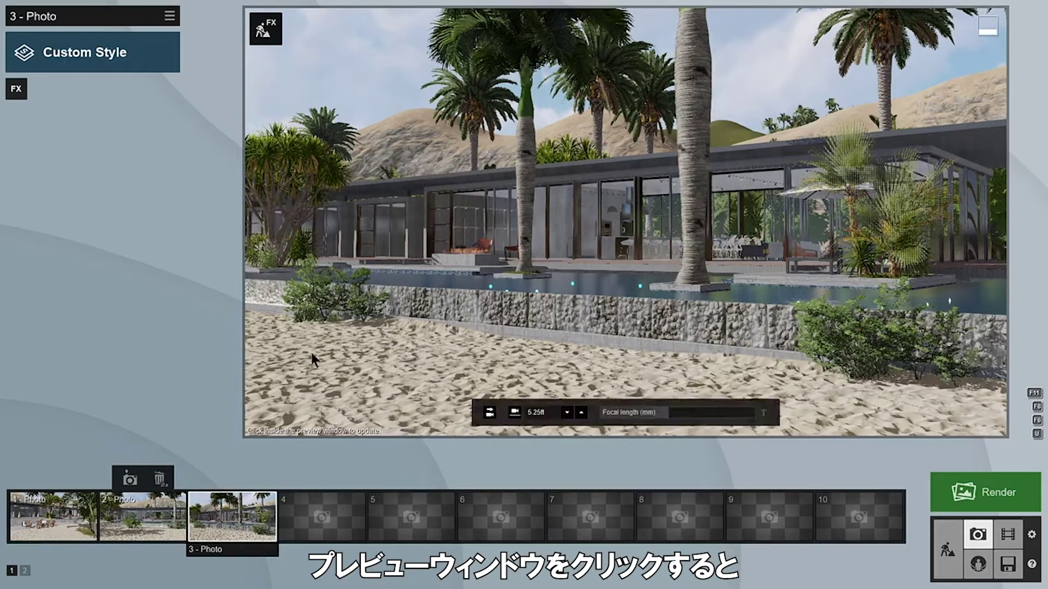
Update the preview of photo 3 and examine it full screen in theater view.
click(441, 357)
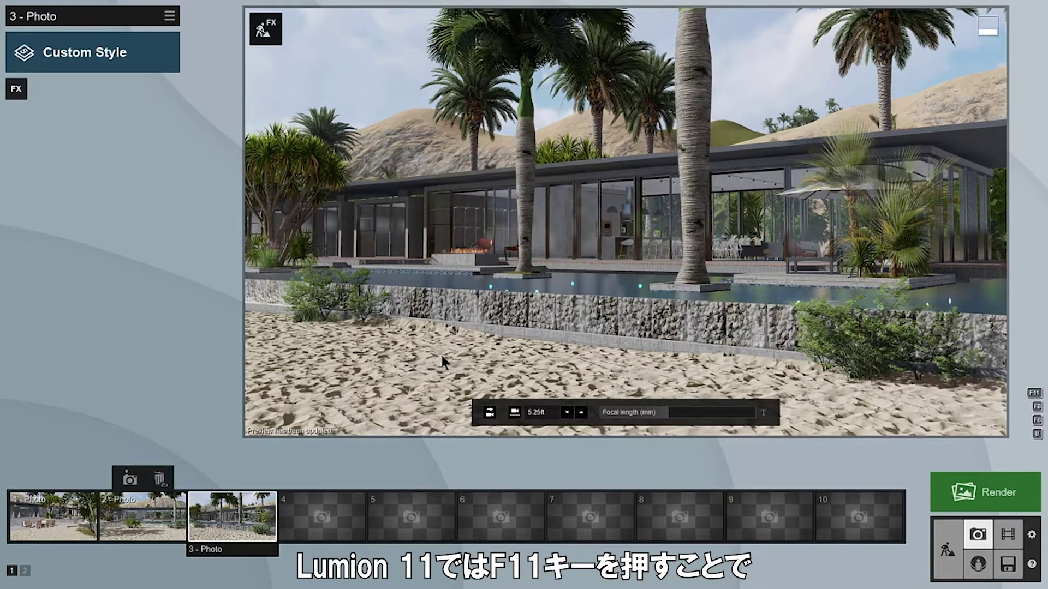
key(F11)
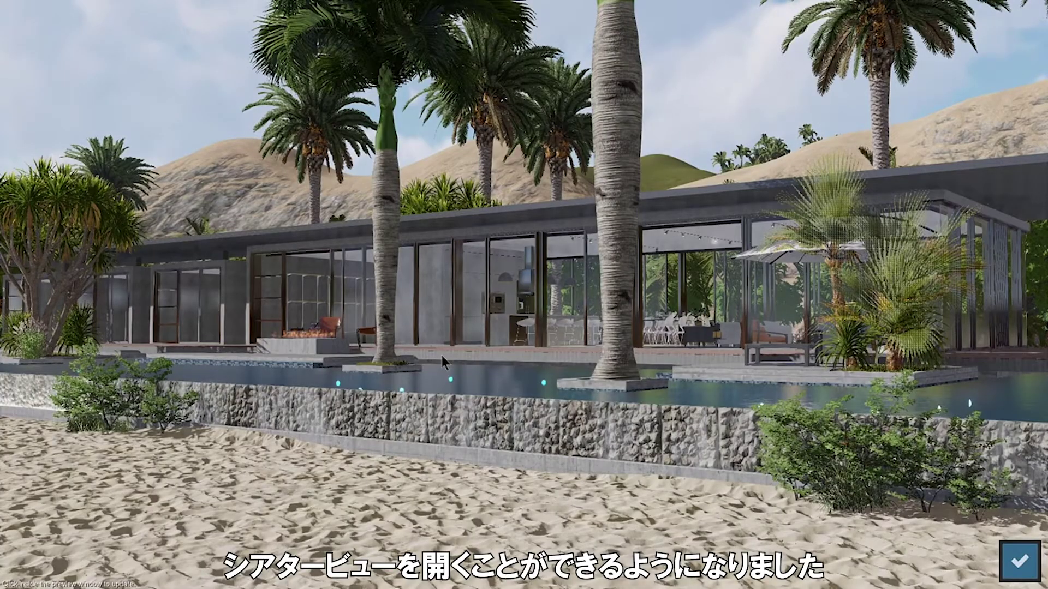
click(440, 355)
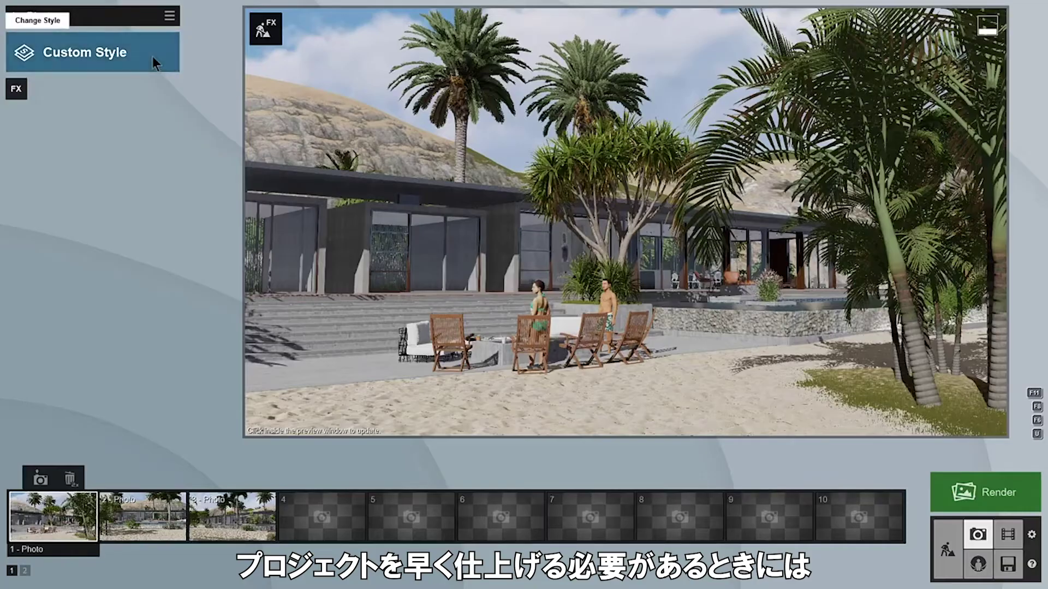
Try the Realistic style on photo 1 with a theater view check and return it to Custom Style.
click(153, 57)
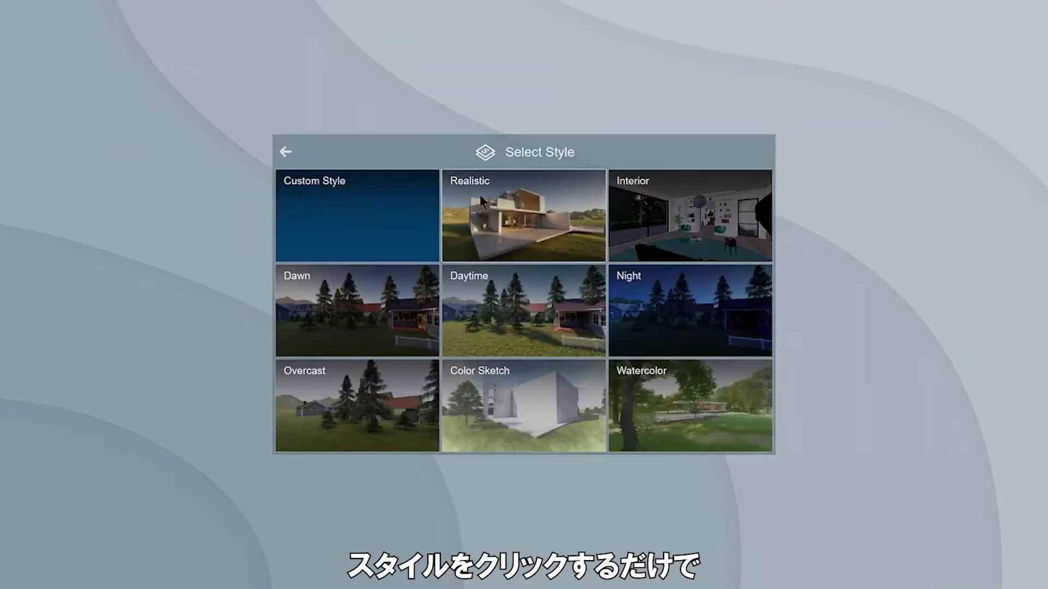
click(506, 230)
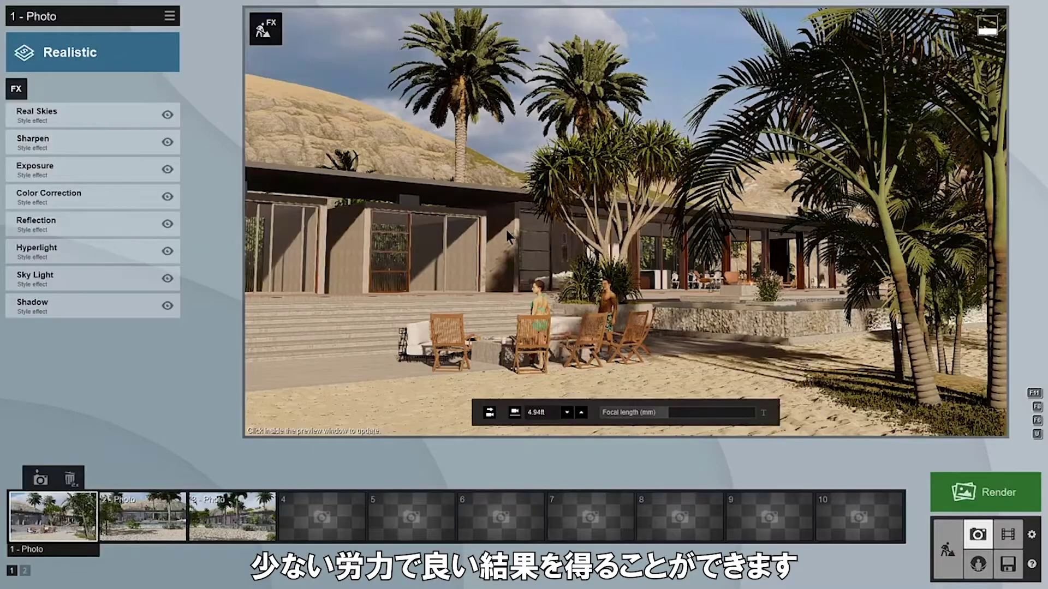
key(F11)
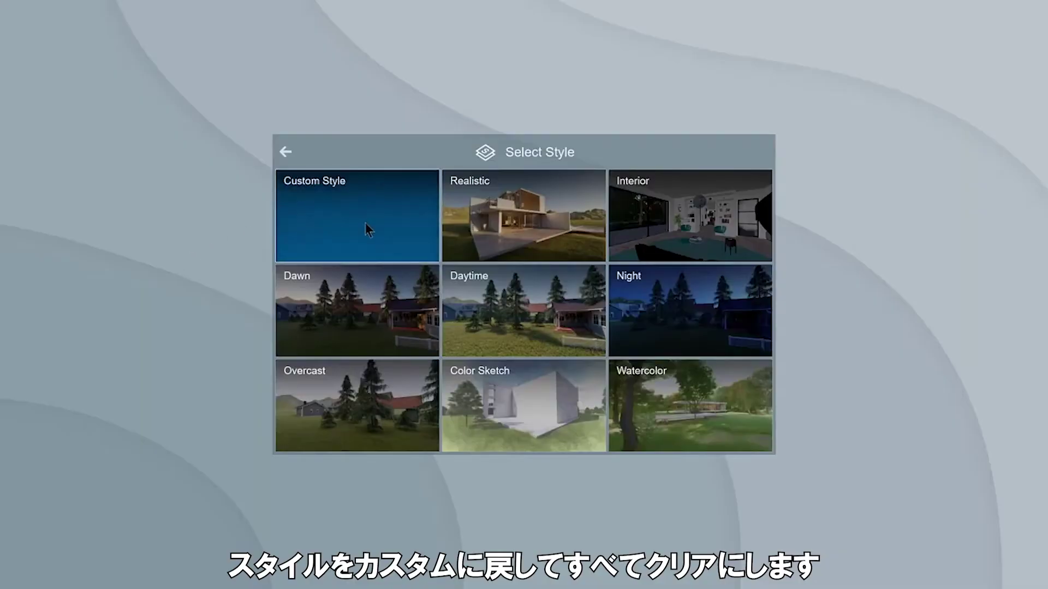
click(365, 222)
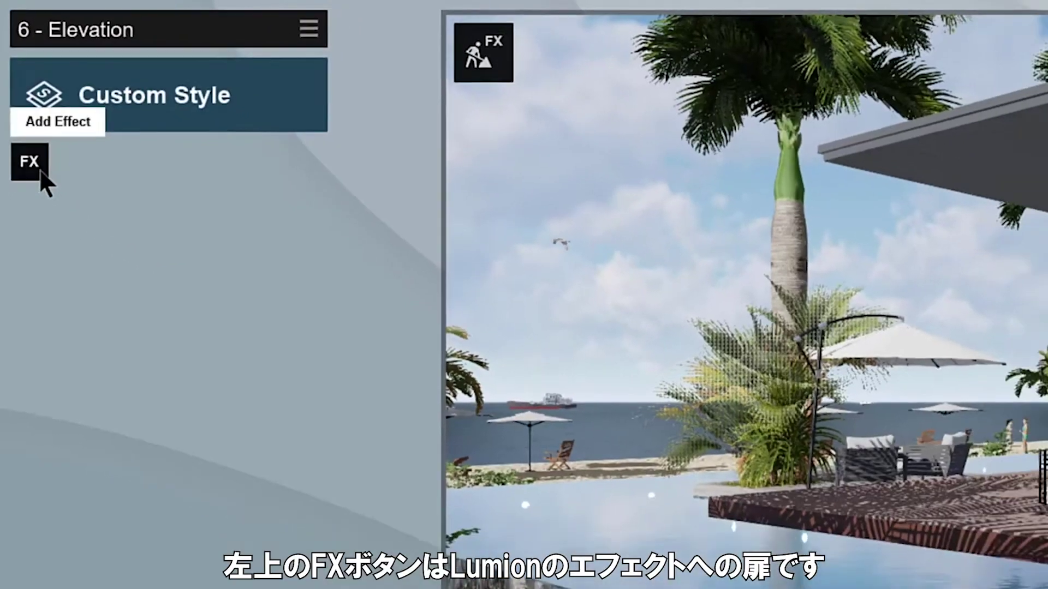
Browse the available photo effects for the Elevation photo, category by category from Sun to Advanced.
click(42, 175)
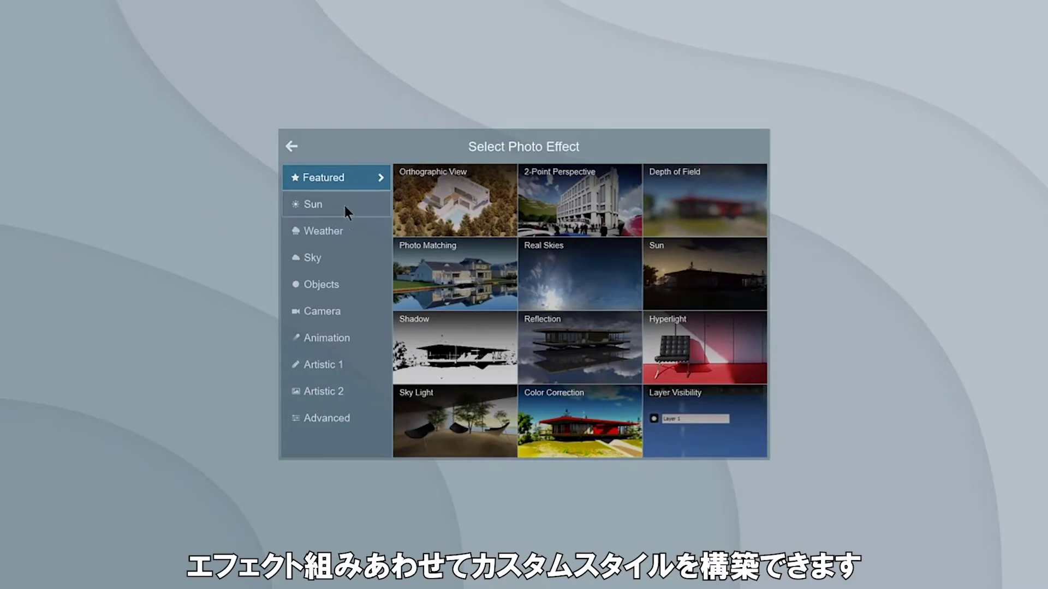
click(359, 212)
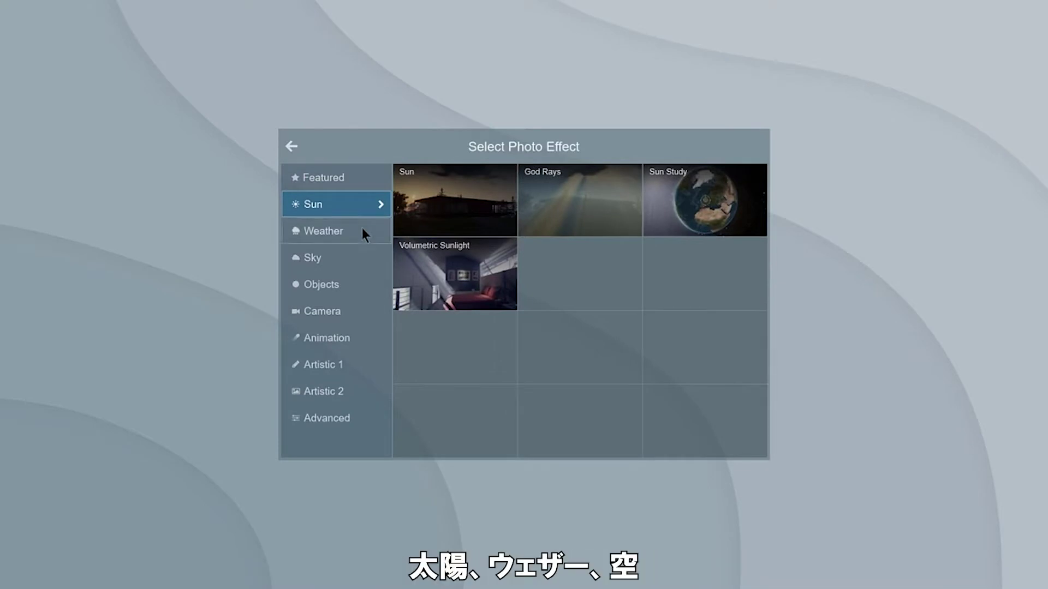
click(361, 230)
click(364, 257)
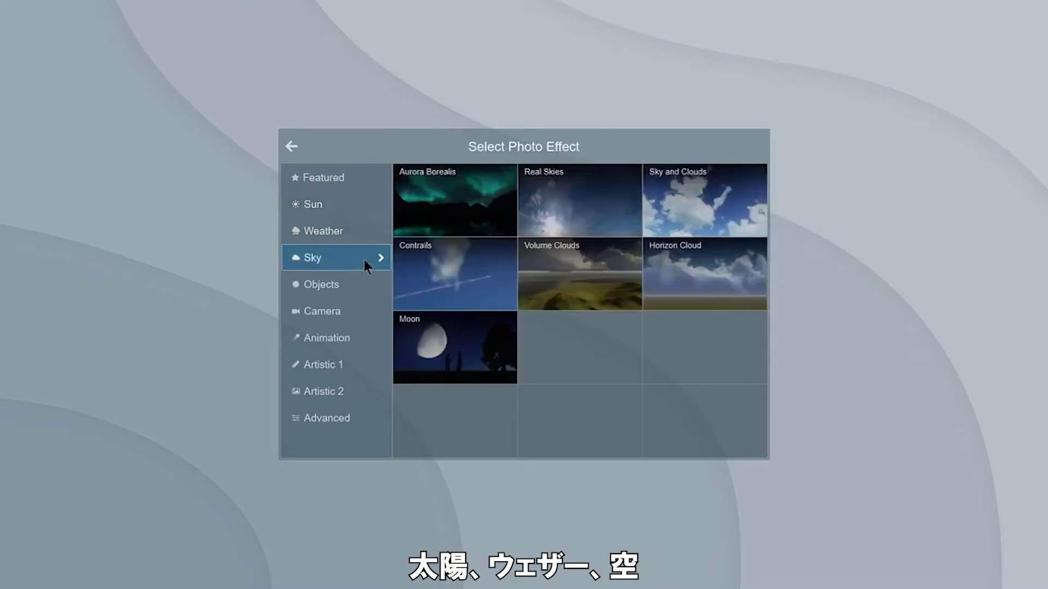
click(362, 287)
click(365, 313)
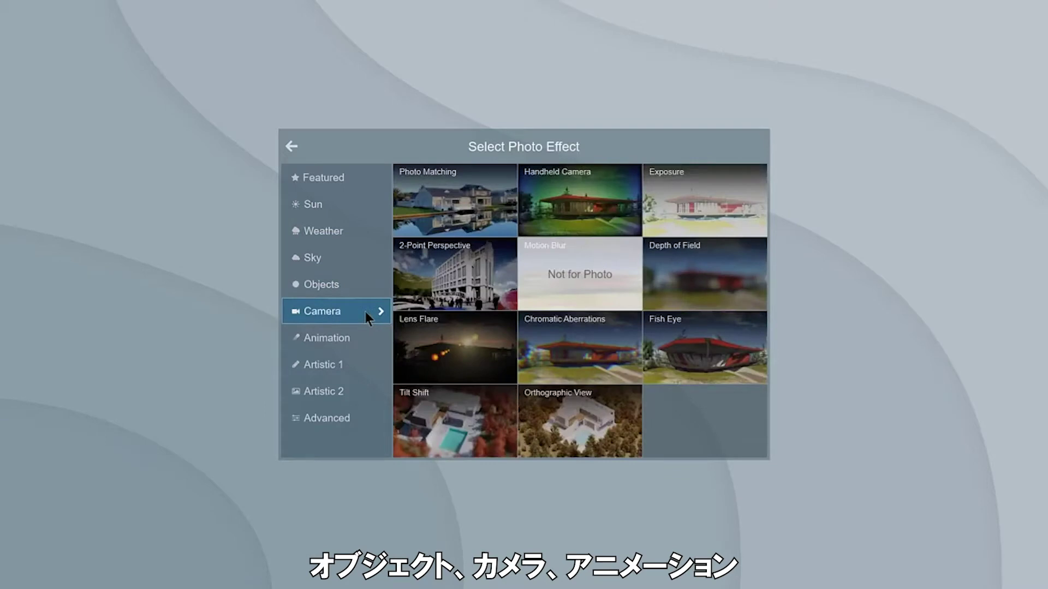
click(369, 338)
click(369, 363)
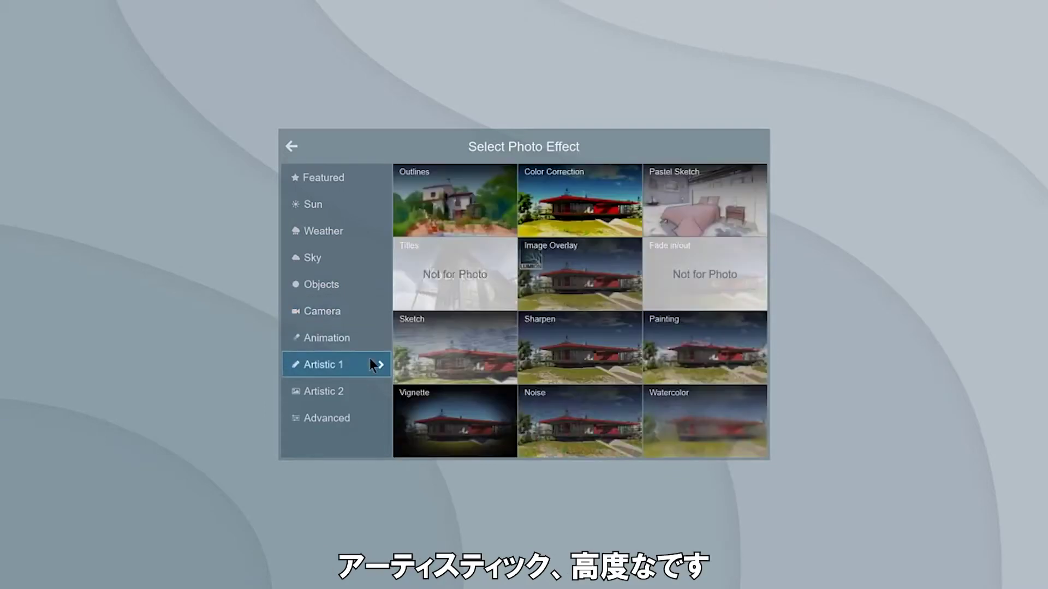
click(371, 396)
click(371, 417)
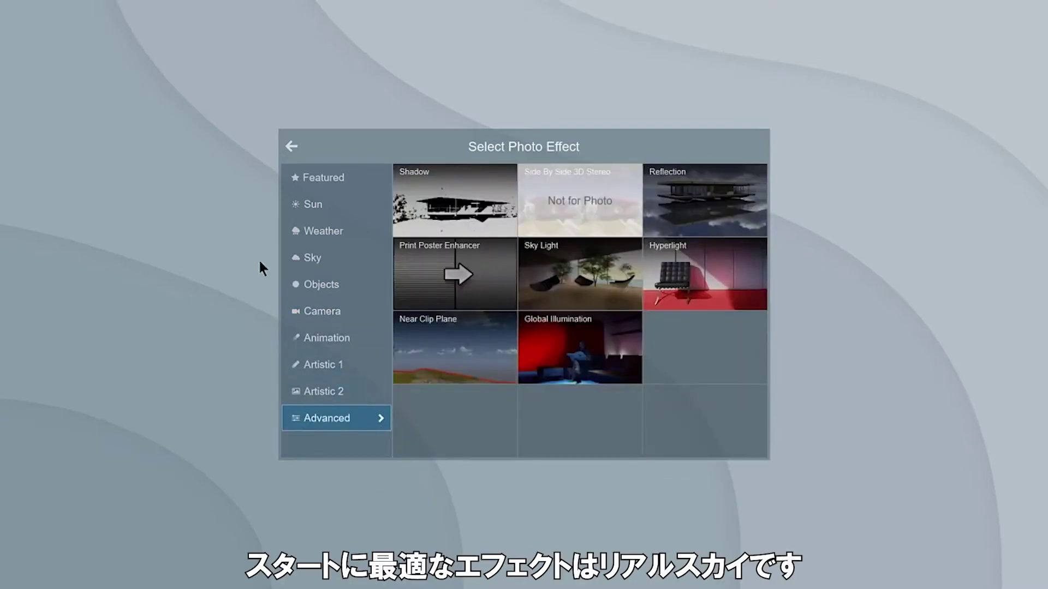
Add the Real Skies effect from the Sky category to the Elevation photo.
click(331, 263)
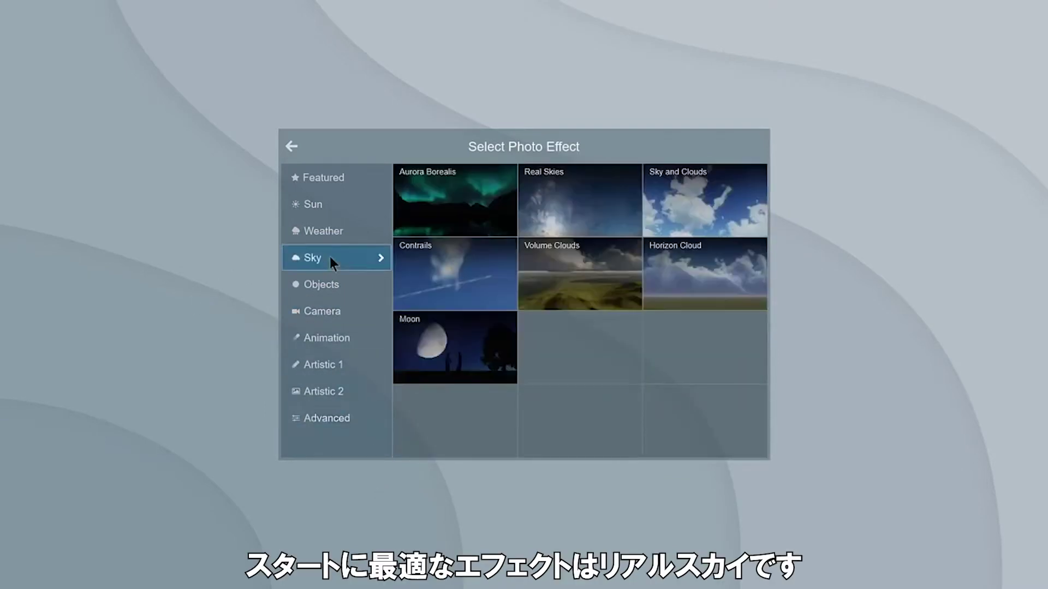
click(615, 190)
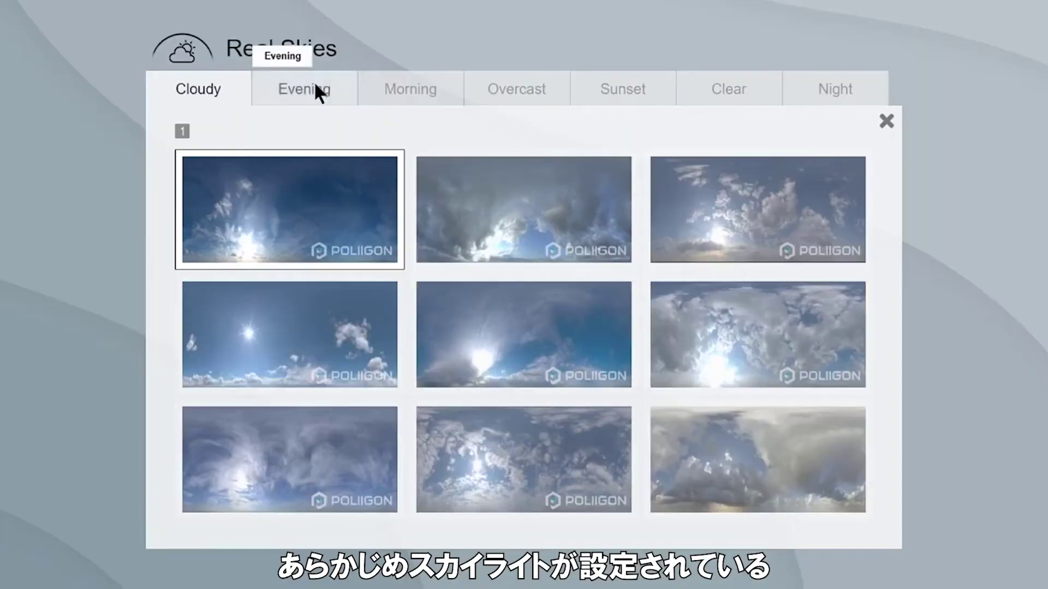
Browse the Real Skies presets through the Evening, Morning, Overcast, Sunset, Clear and Night categories.
click(317, 91)
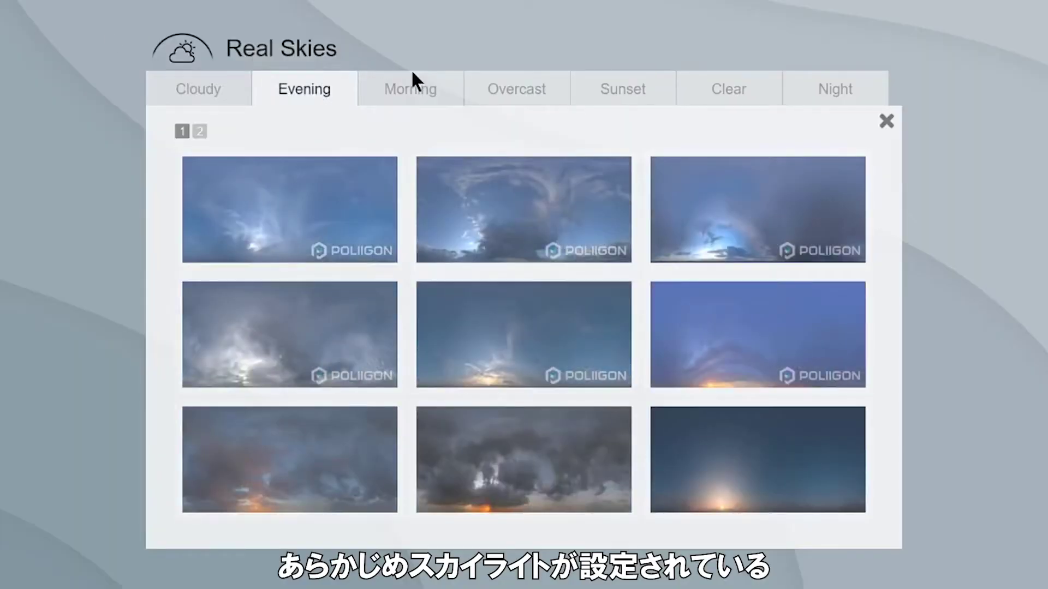
click(429, 87)
click(548, 91)
click(657, 92)
click(762, 90)
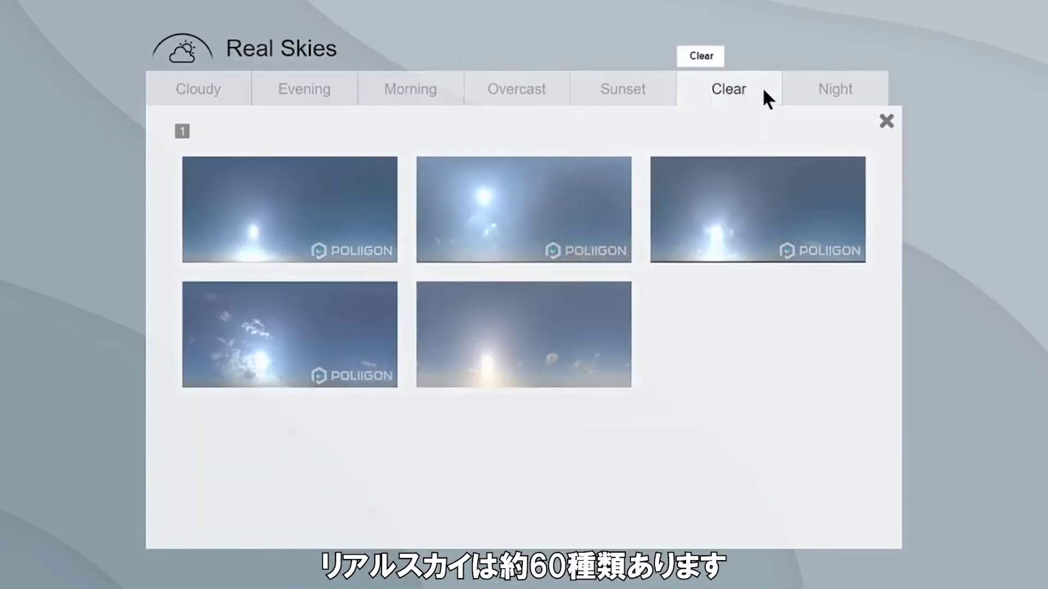
click(865, 93)
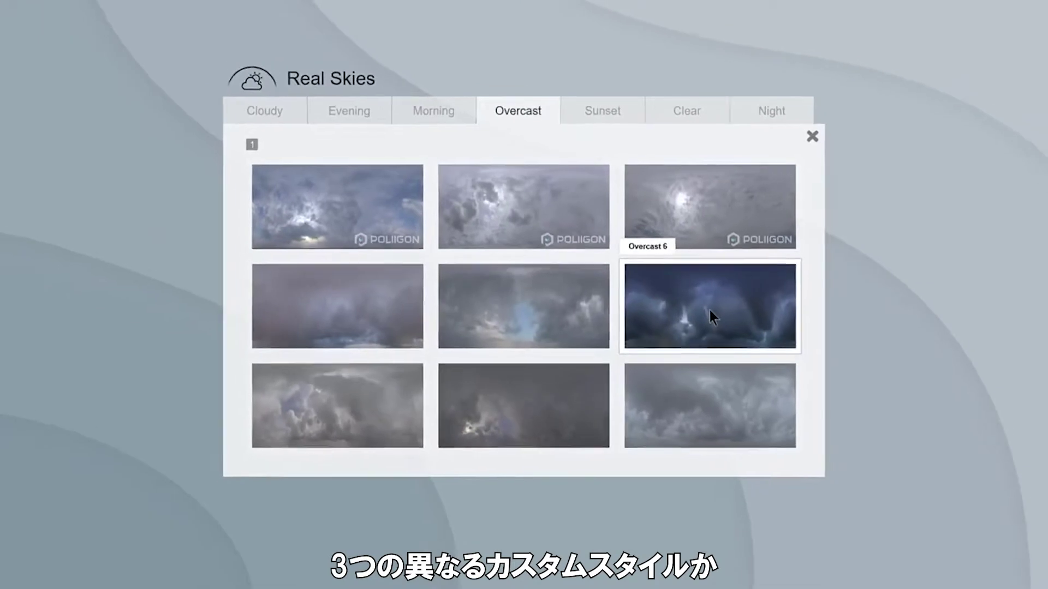
Choose Overcast 6, the fourth Clear sky and Night 4 as the Real Skies presets for three different custom styles.
click(699, 304)
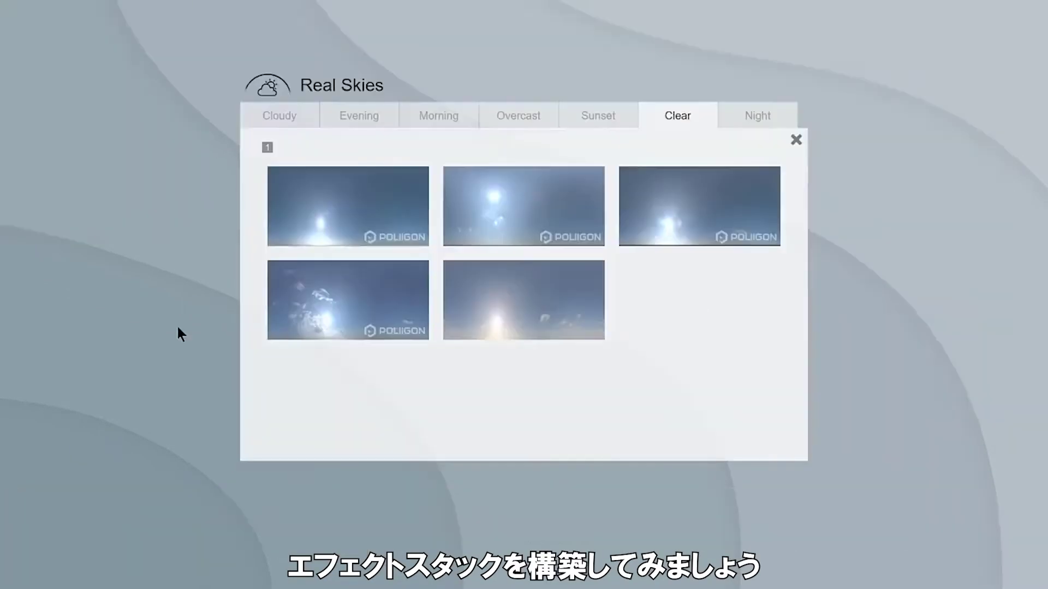
click(395, 294)
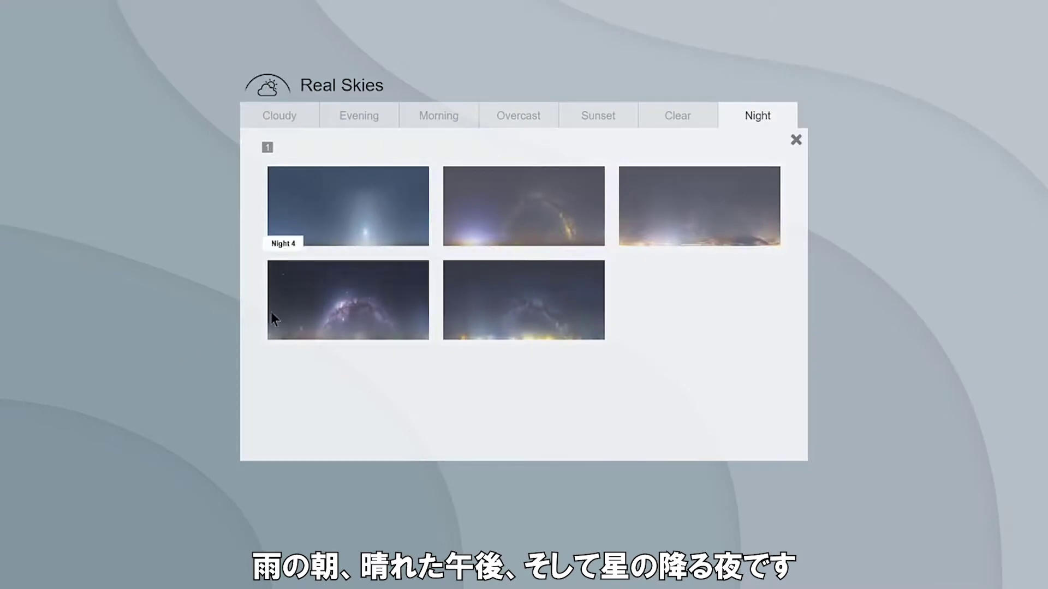
click(355, 311)
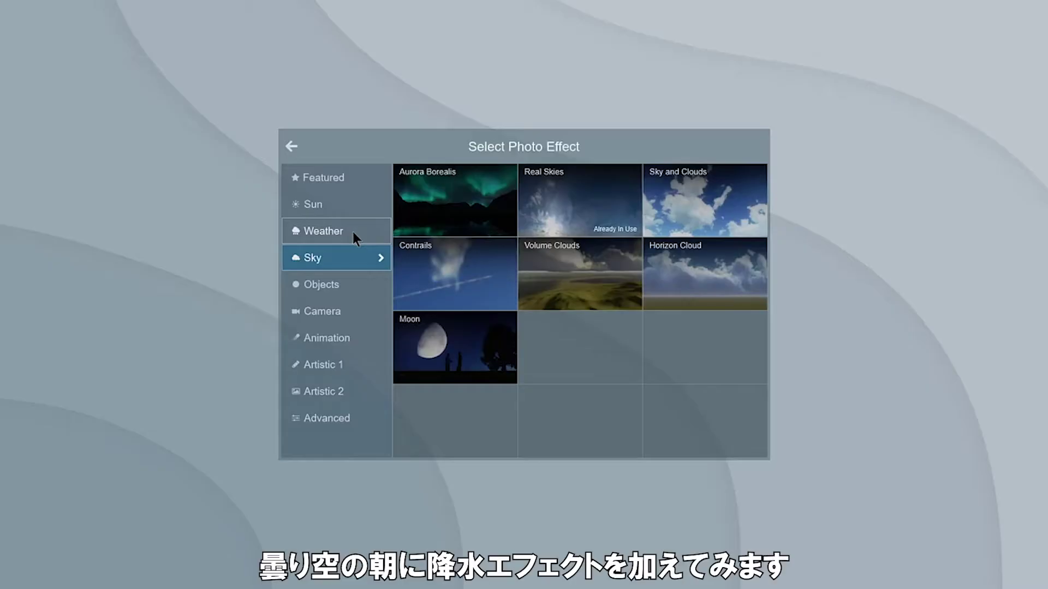
Add the Precipitation effect from the Weather category to the Elevation photo and adjust the PureGlass rain streak size and offset on the glazing.
click(352, 232)
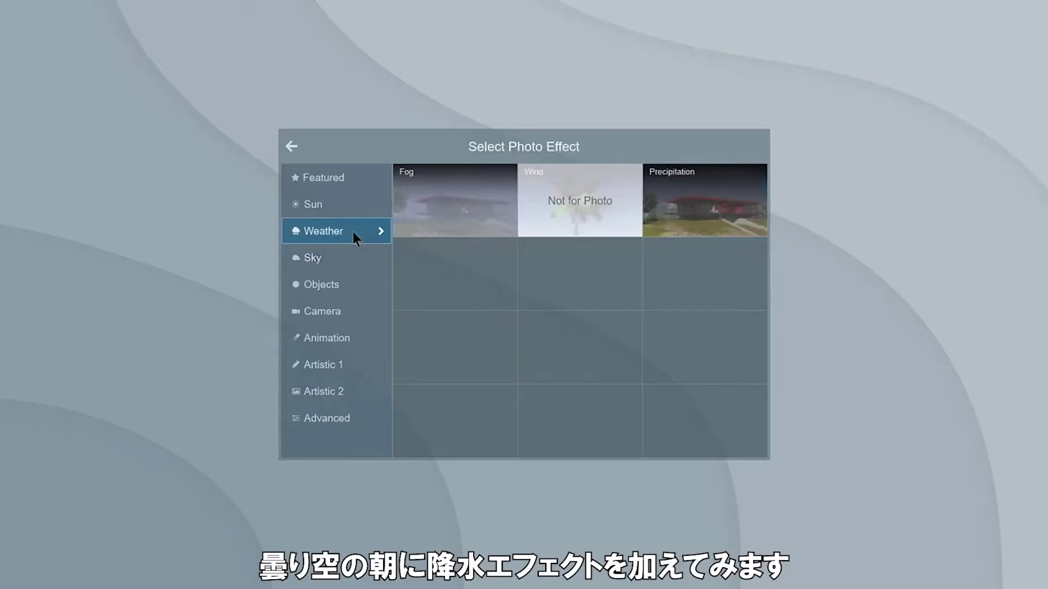
click(730, 210)
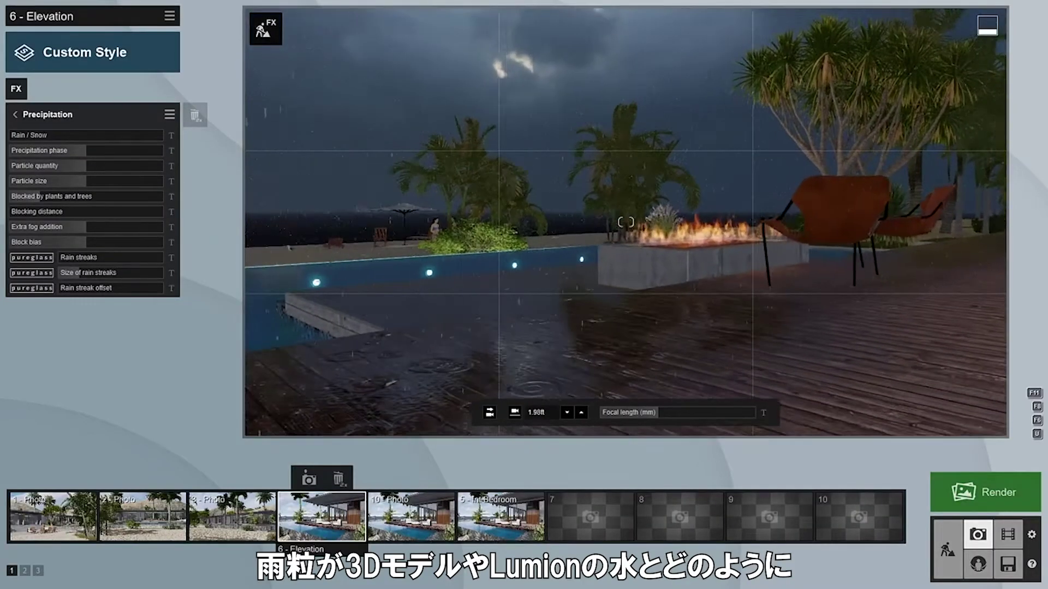
key(a)
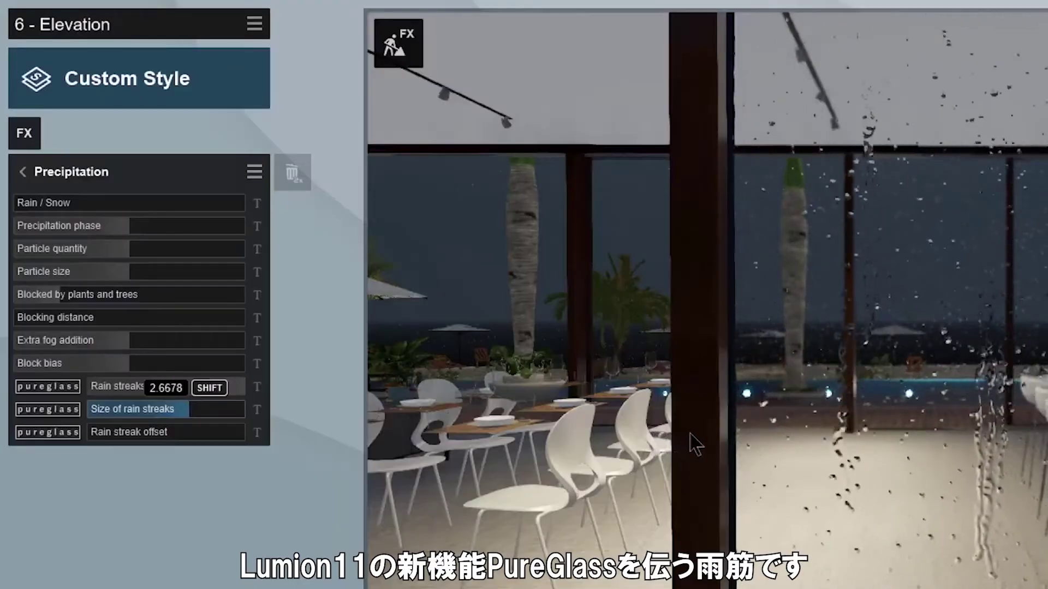
shift+drag(690, 434, 802, 435)
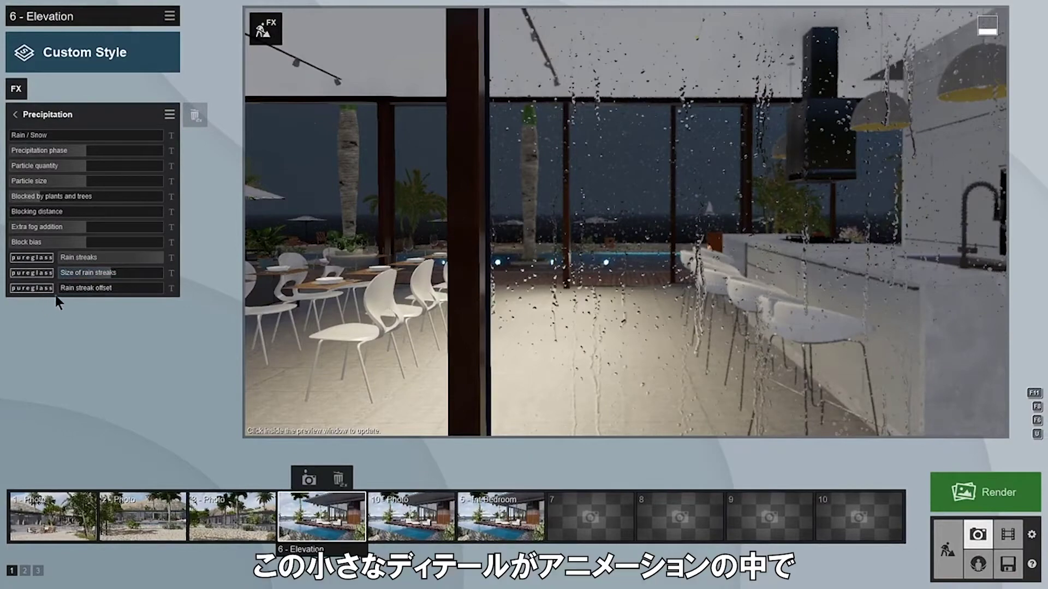
mouse_move(60, 291)
shift+mouse_down()
mouse_move(926, 332)
mouse_move(520, 326)
mouse_move(124, 297)
shift+mouse_up()
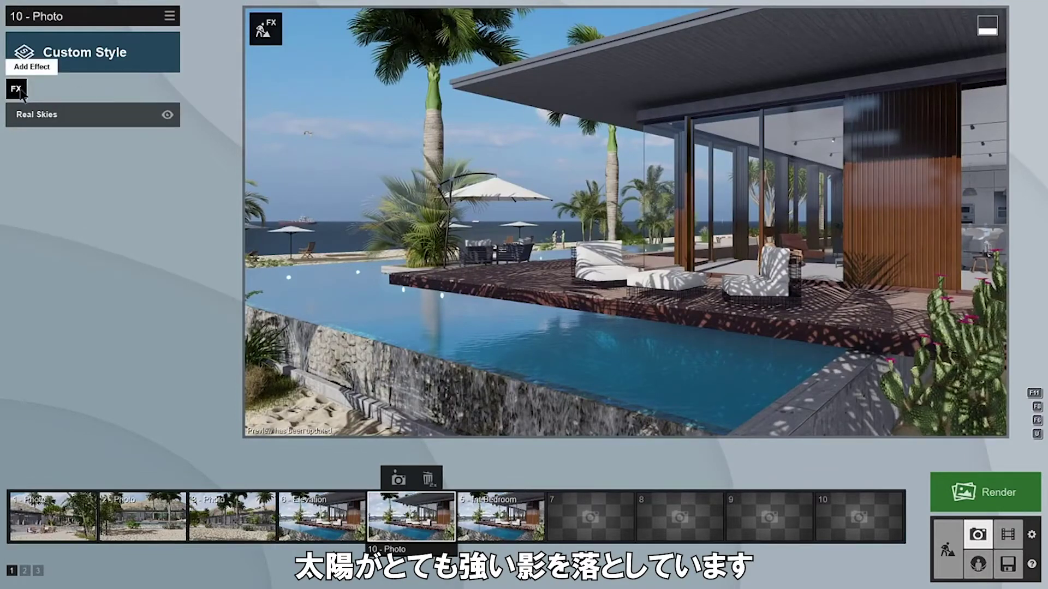
Add the Shadow effect to the 10 - Photo camera and enable Soft shadows and Fine detail shadows.
click(16, 88)
click(436, 185)
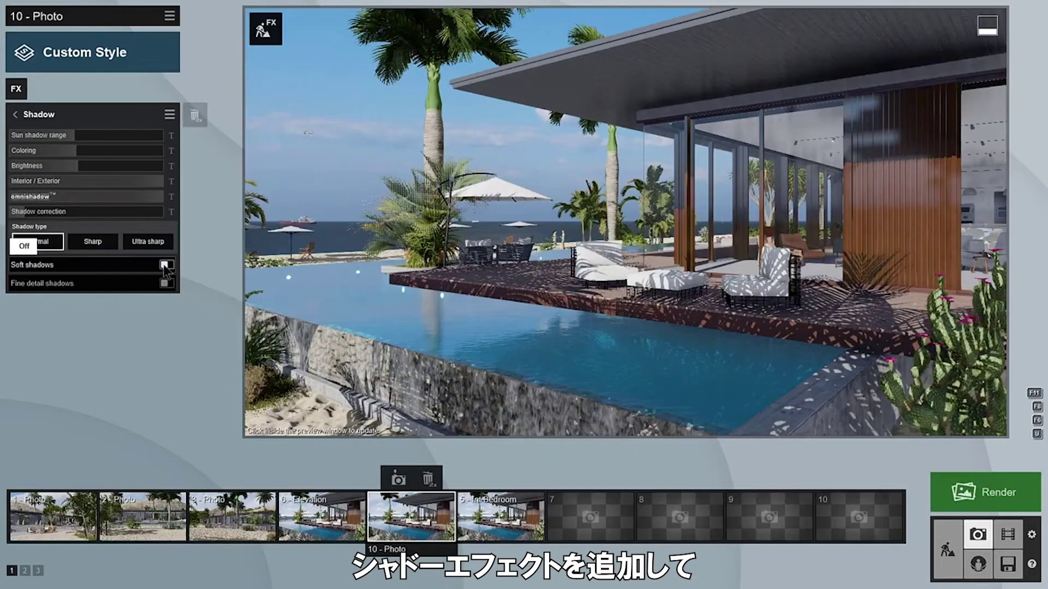
click(165, 266)
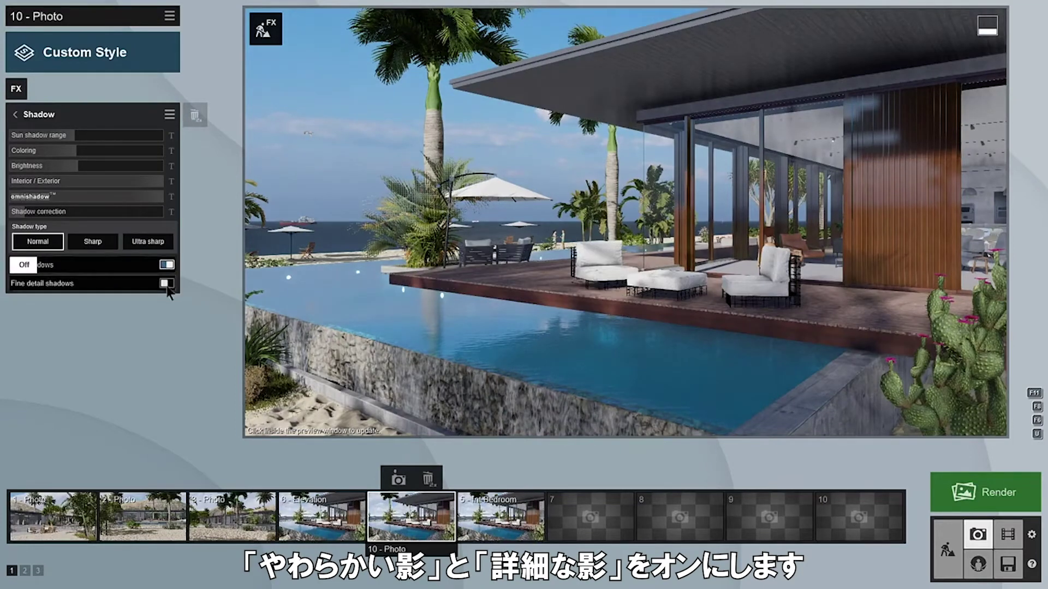
click(165, 283)
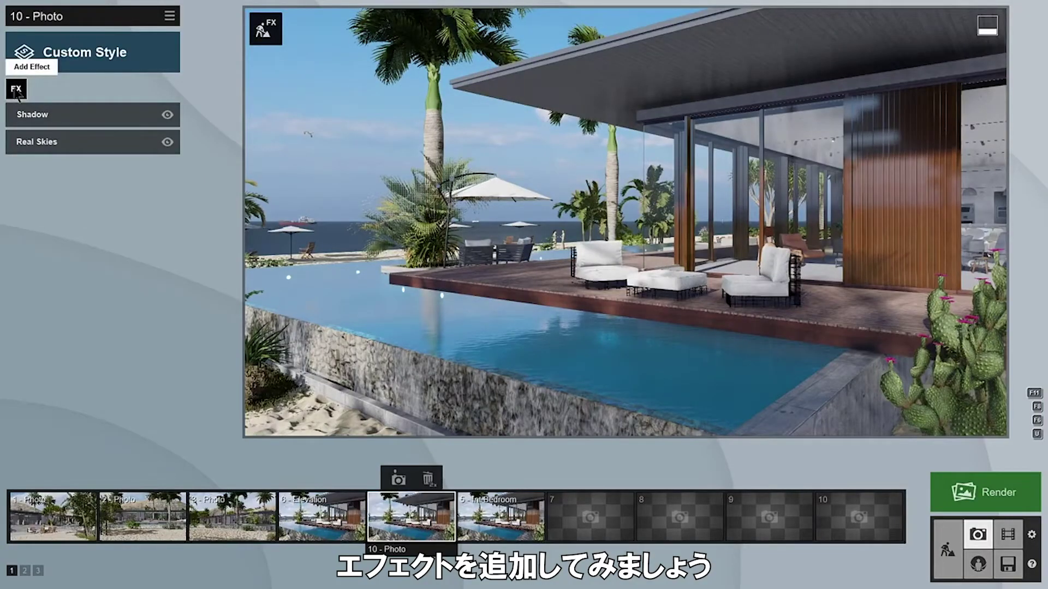
Add the Reflection effect from the Advanced category to the 10 - Photo camera and turn on Speedray Reflections.
click(16, 89)
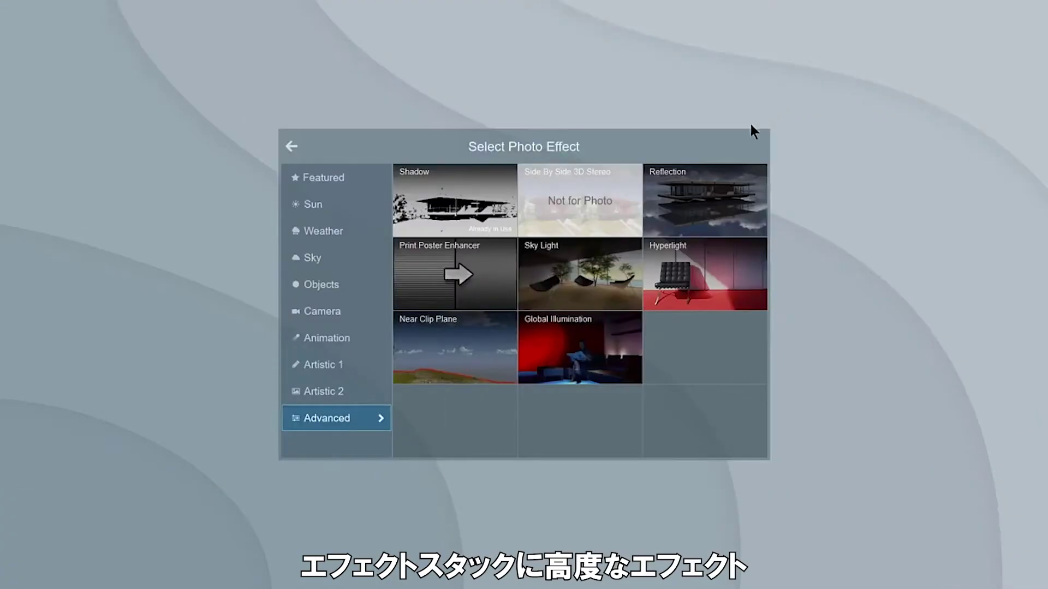
click(710, 207)
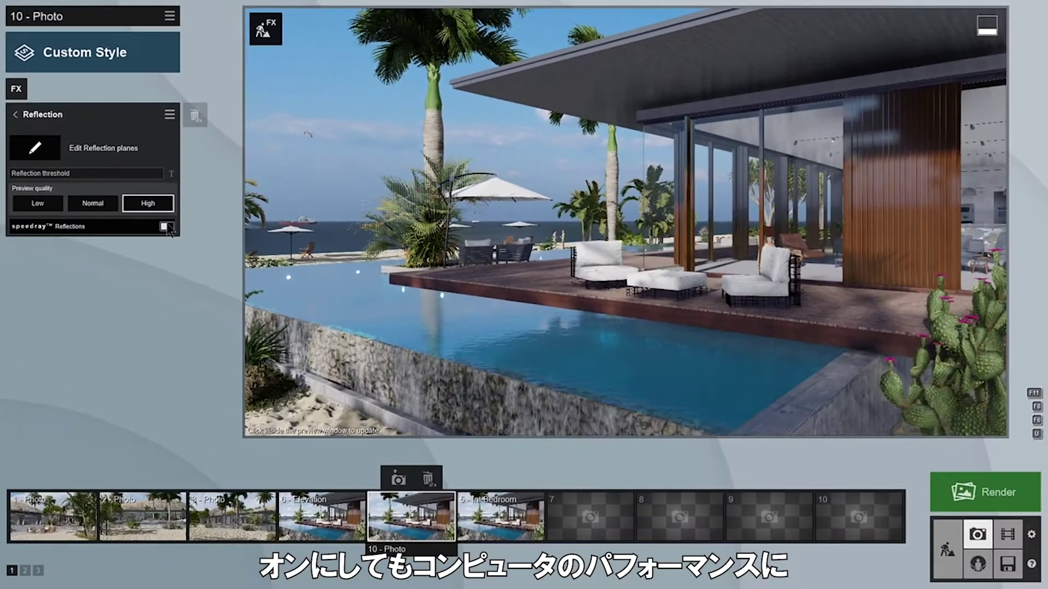
click(293, 393)
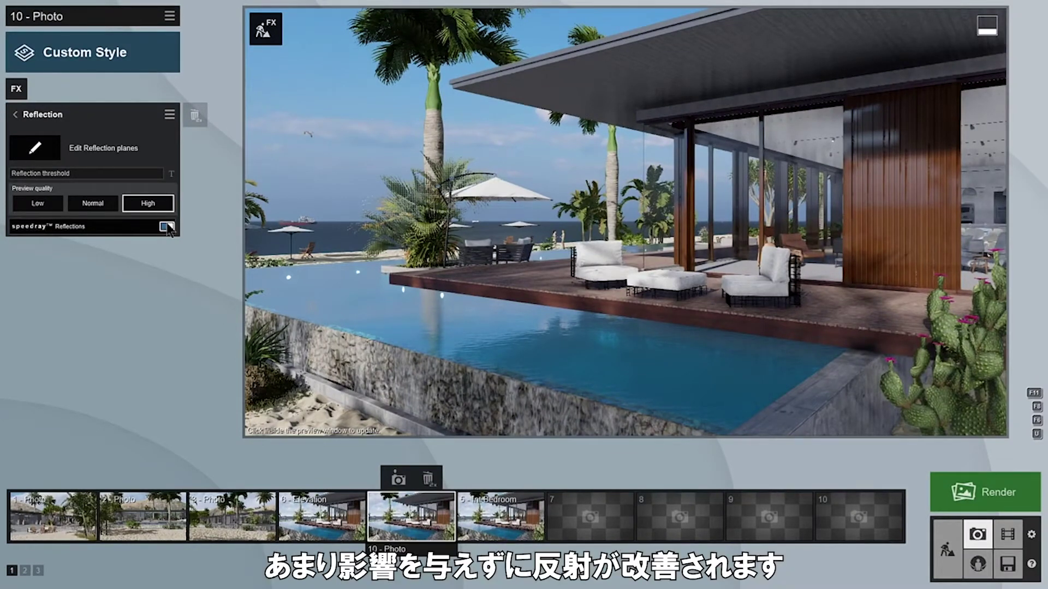
Place a reflection plane on the pool water, auto-detect planes for the other reflective surfaces, and accept them.
click(35, 148)
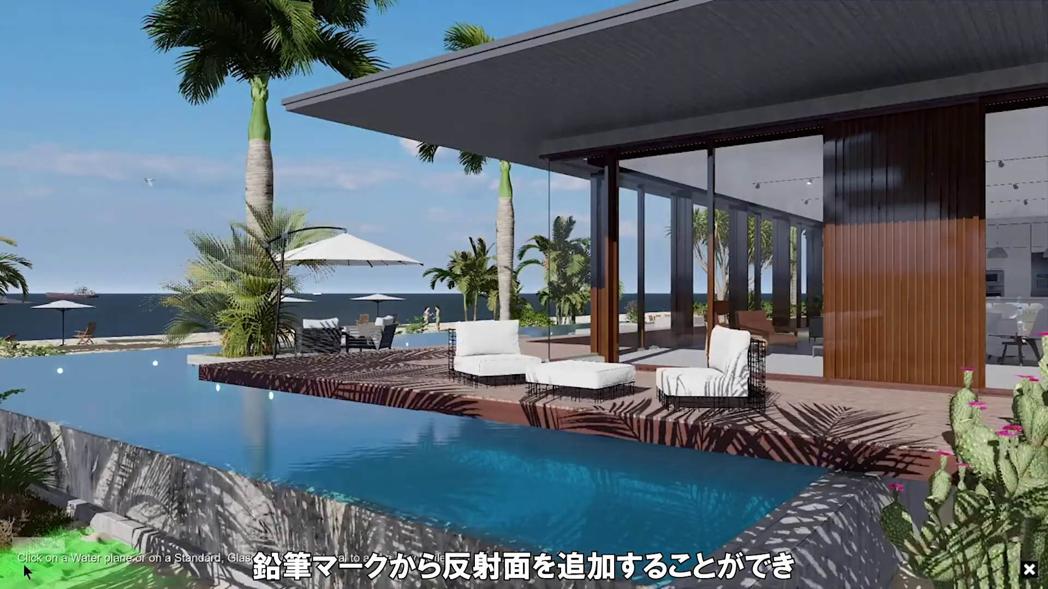
click(236, 424)
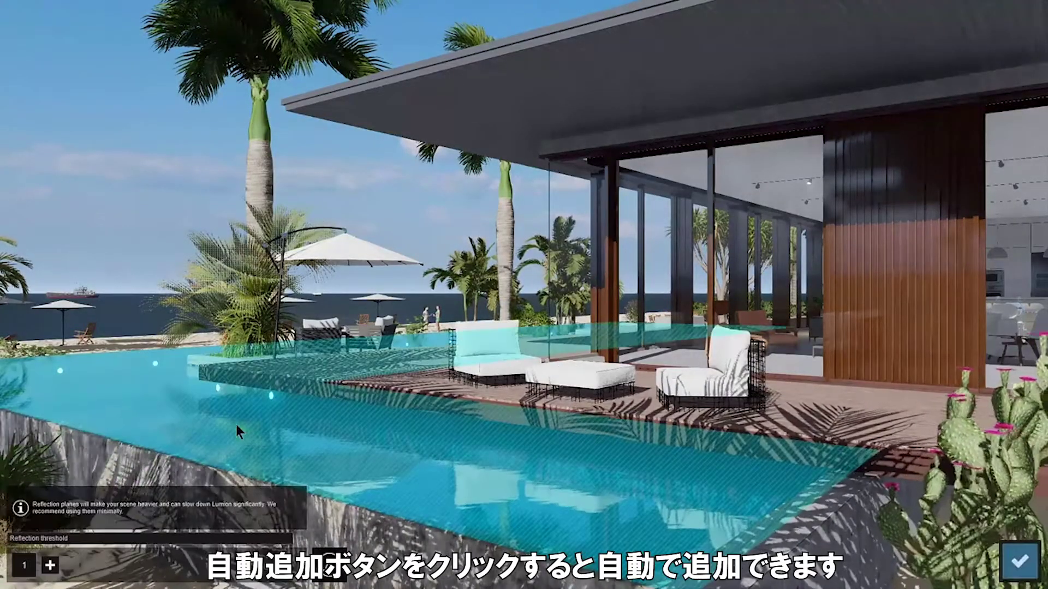
click(327, 568)
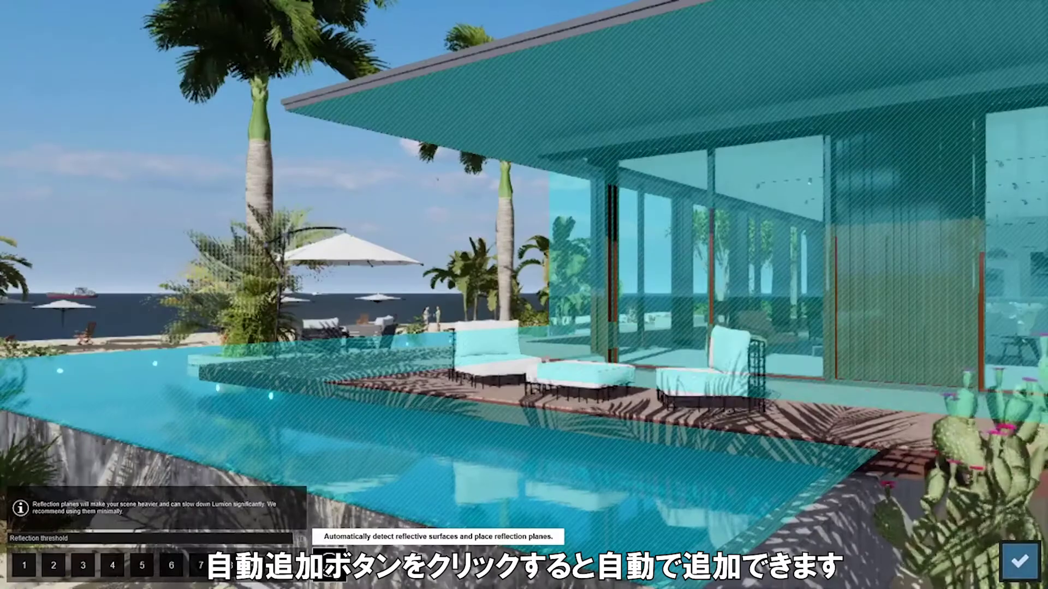
click(1019, 561)
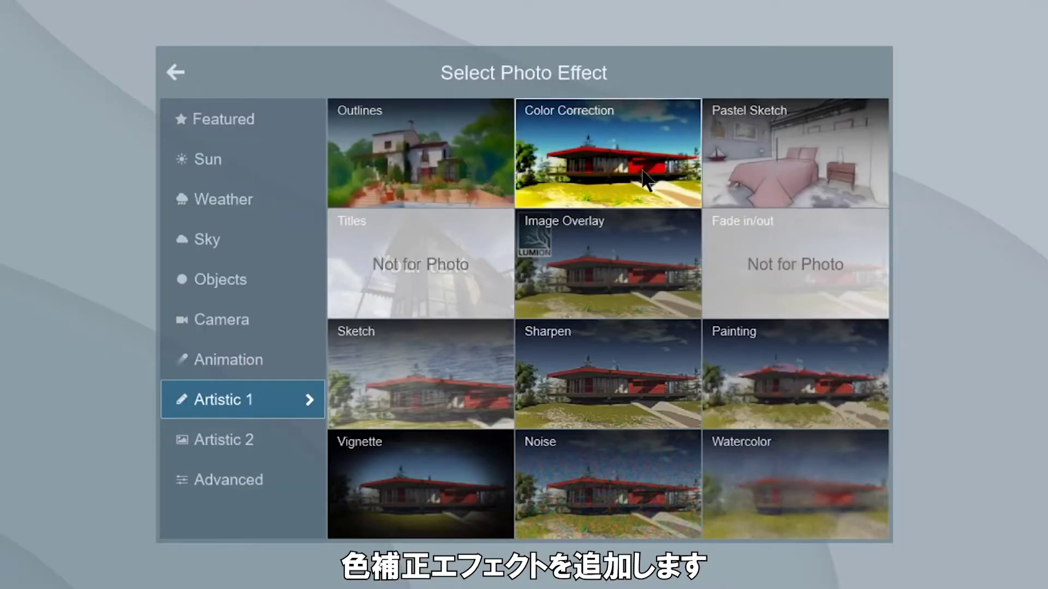
Add the Color Correction effect from Artistic 1, raise its Temperature to 0.3 and update the photo preview.
click(605, 158)
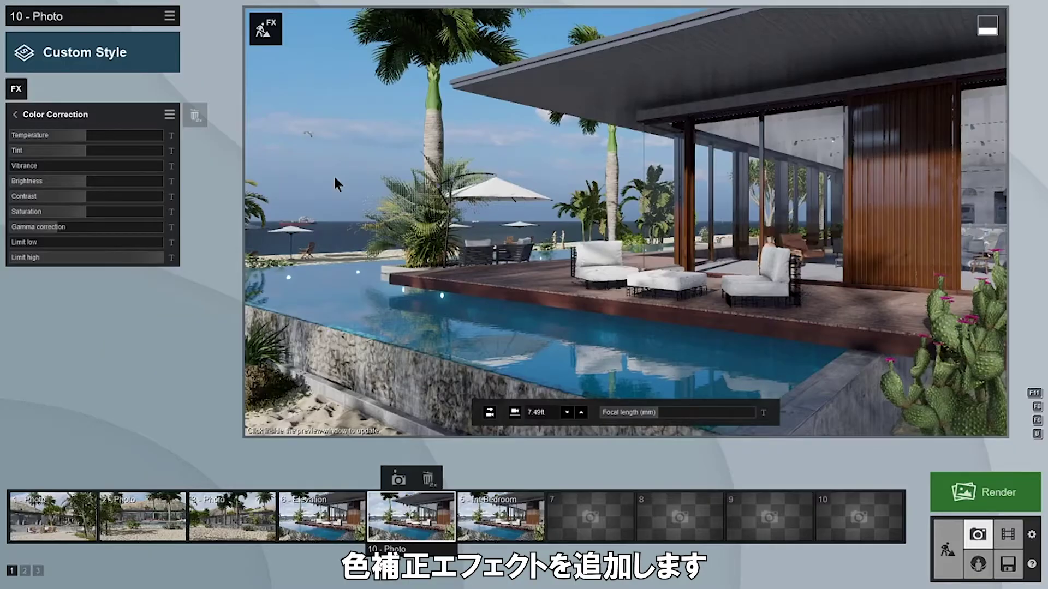
drag(101, 145, 113, 146)
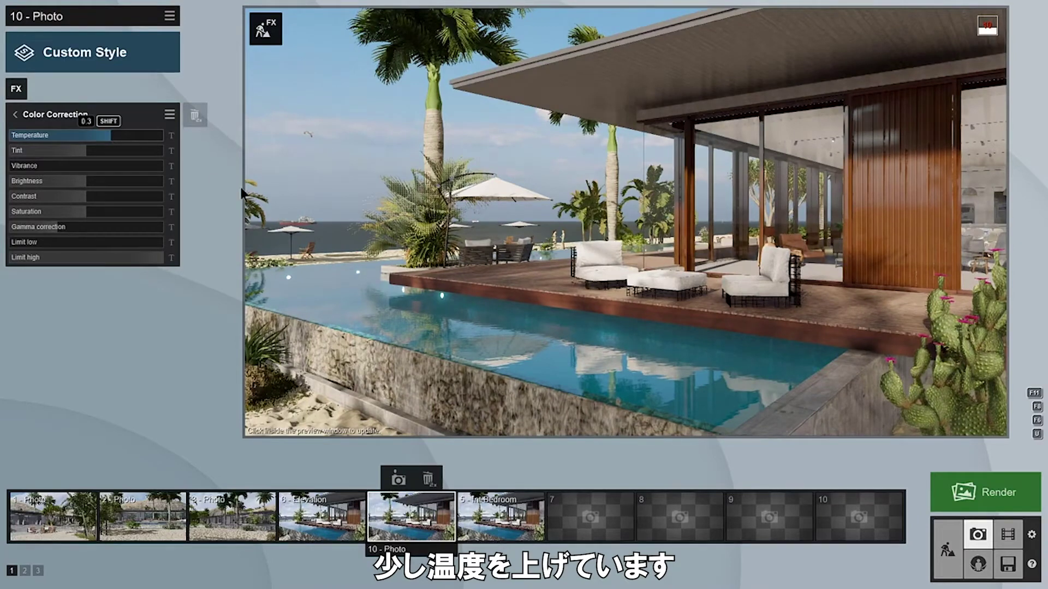
click(449, 293)
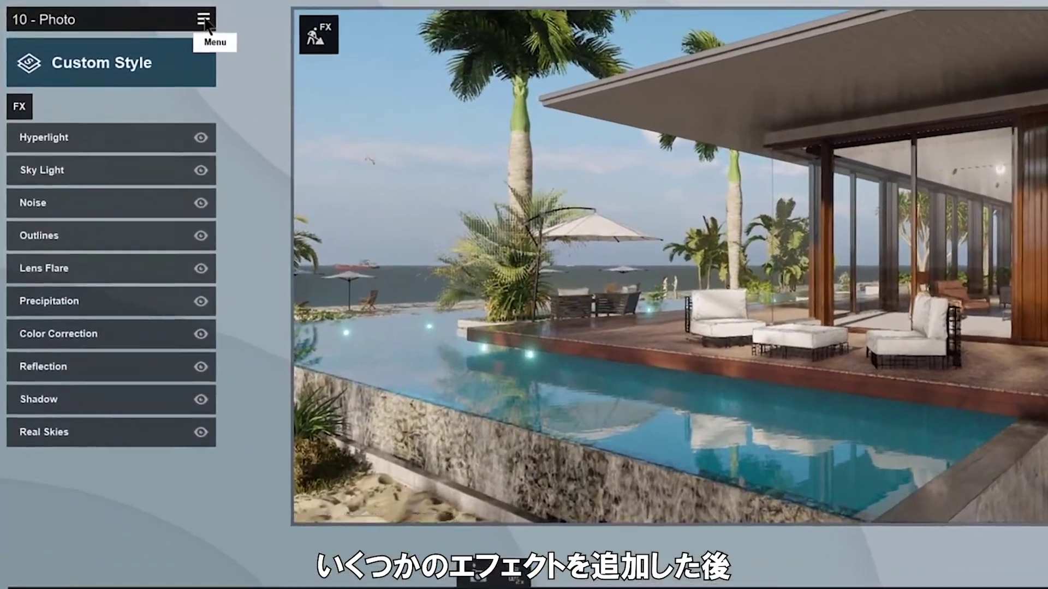
Save the effect stack of the 10 - Photo camera to a file named Sunny Afternoon.
click(170, 16)
click(234, 32)
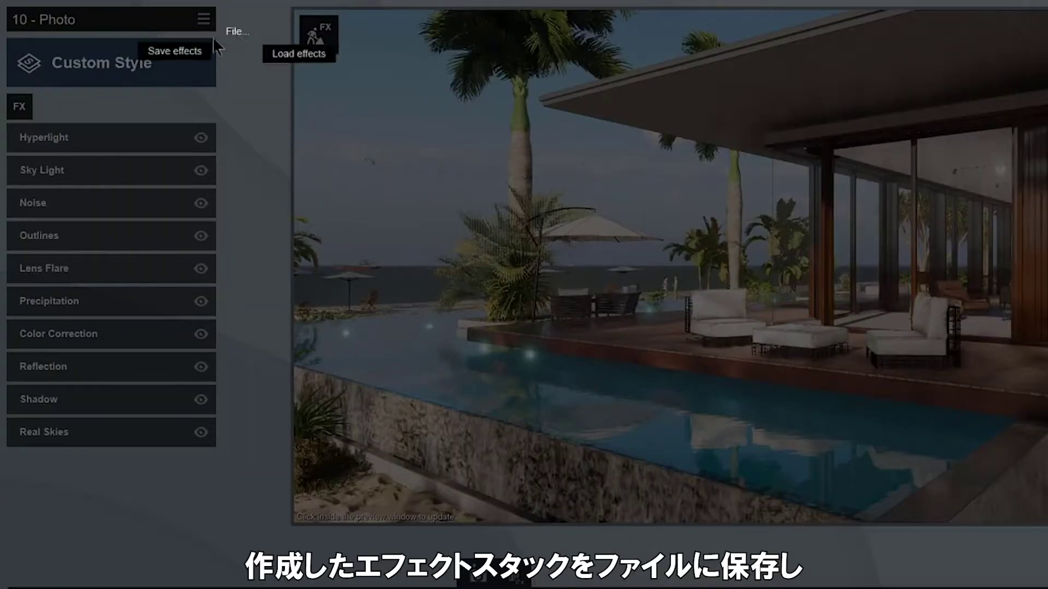
click(186, 54)
text(Sunny Afternoon)
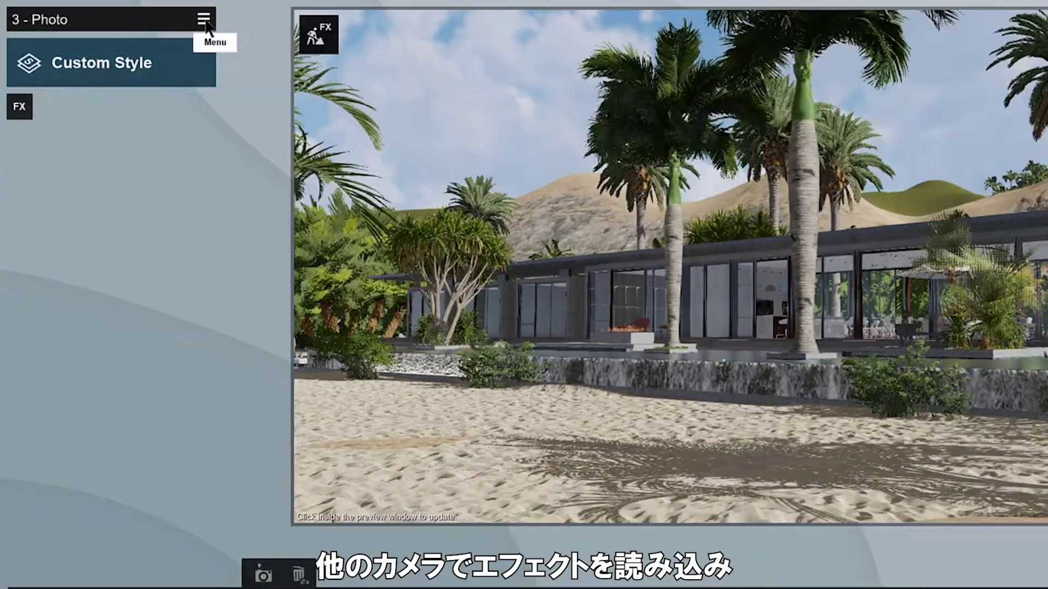
Load the saved effects file Sunny Afternoon.lme onto the 3 - Photo camera.
click(204, 20)
click(235, 34)
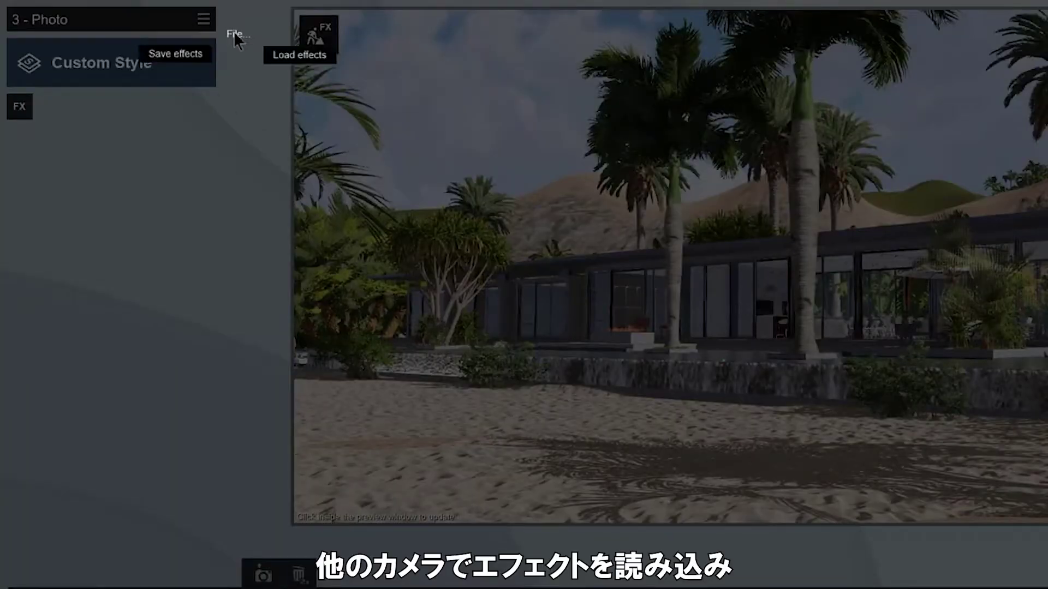
click(286, 55)
click(392, 368)
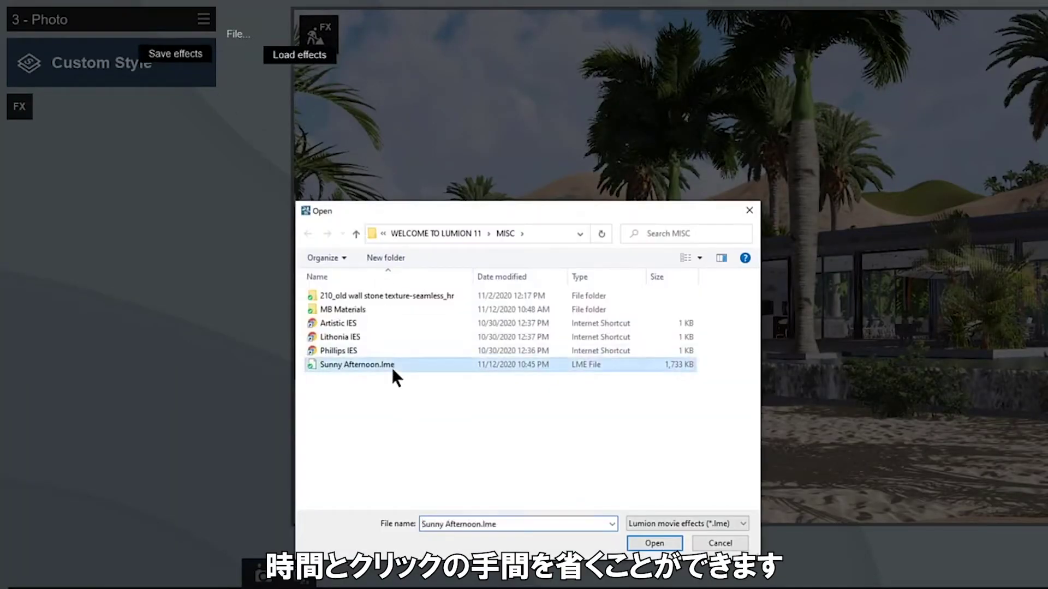
click(670, 547)
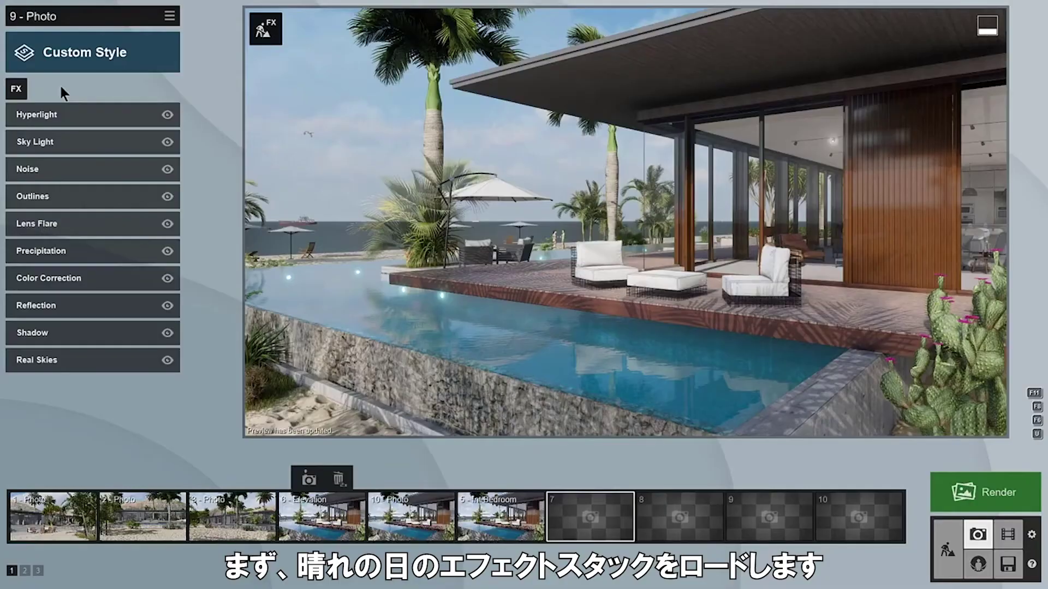
Add the Orthographic View effect from the Camera category to the 9 - Photo camera and enable it.
click(16, 89)
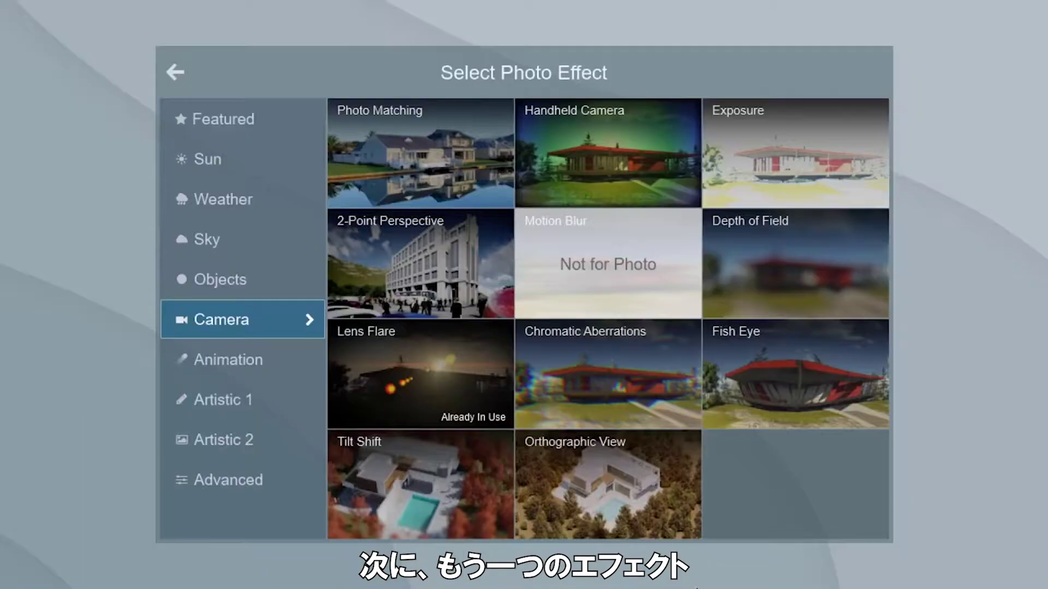
click(599, 518)
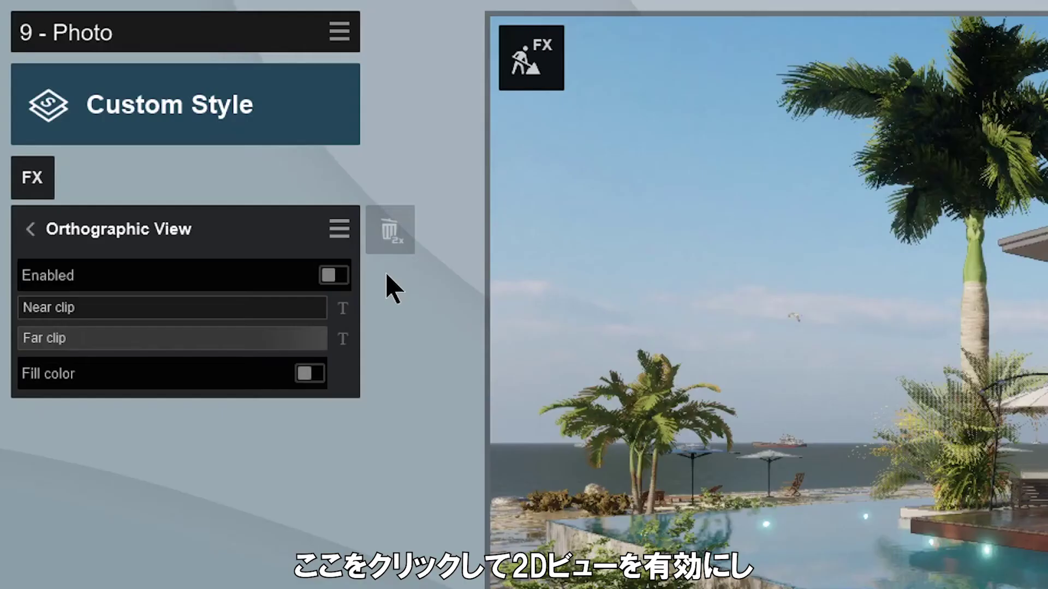
click(332, 275)
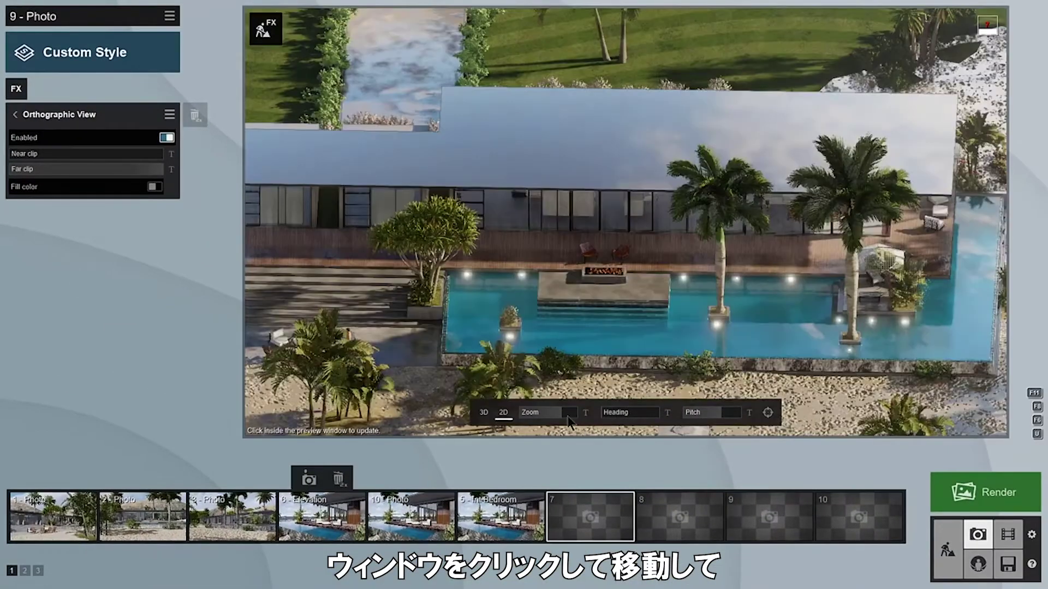
Zoom the 2D view out to frame the whole house, steepen its pitch and align the camera with the roof surface.
drag(567, 417, 593, 422)
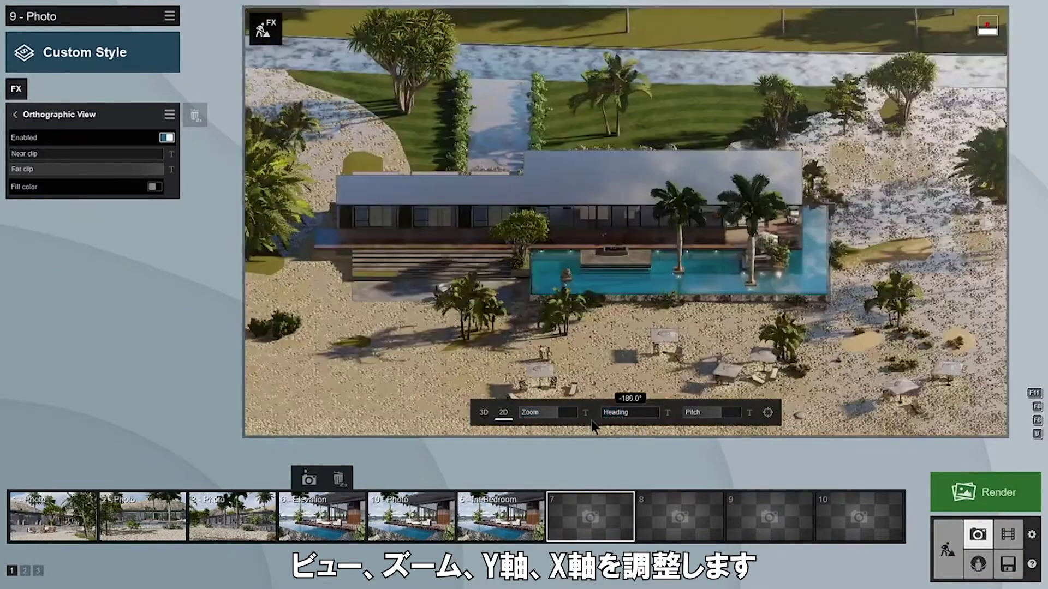
mouse_move(727, 415)
mouse_down()
mouse_move(704, 415)
mouse_move(723, 415)
mouse_up()
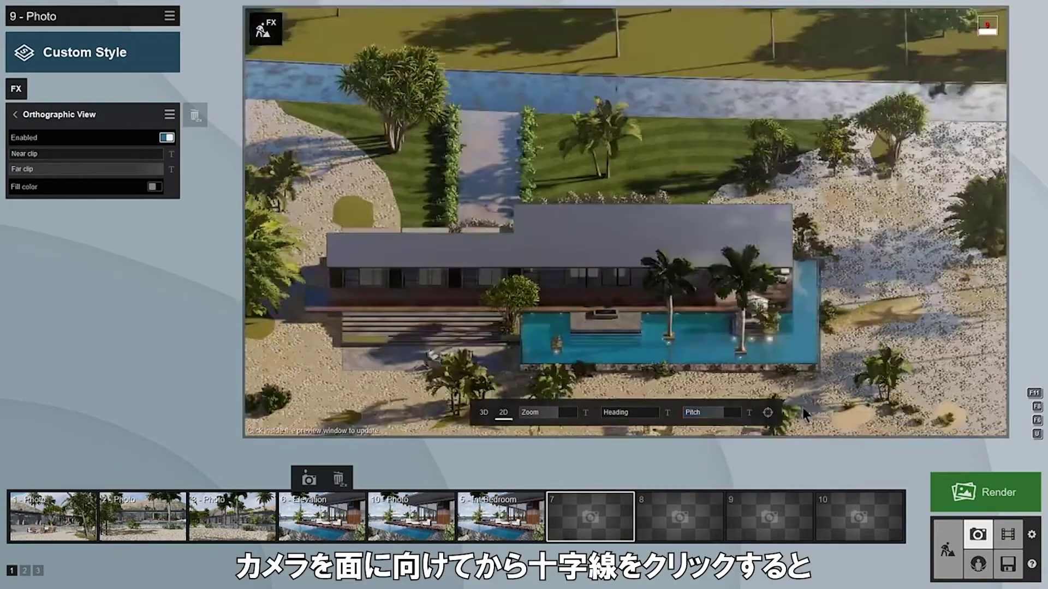
click(767, 413)
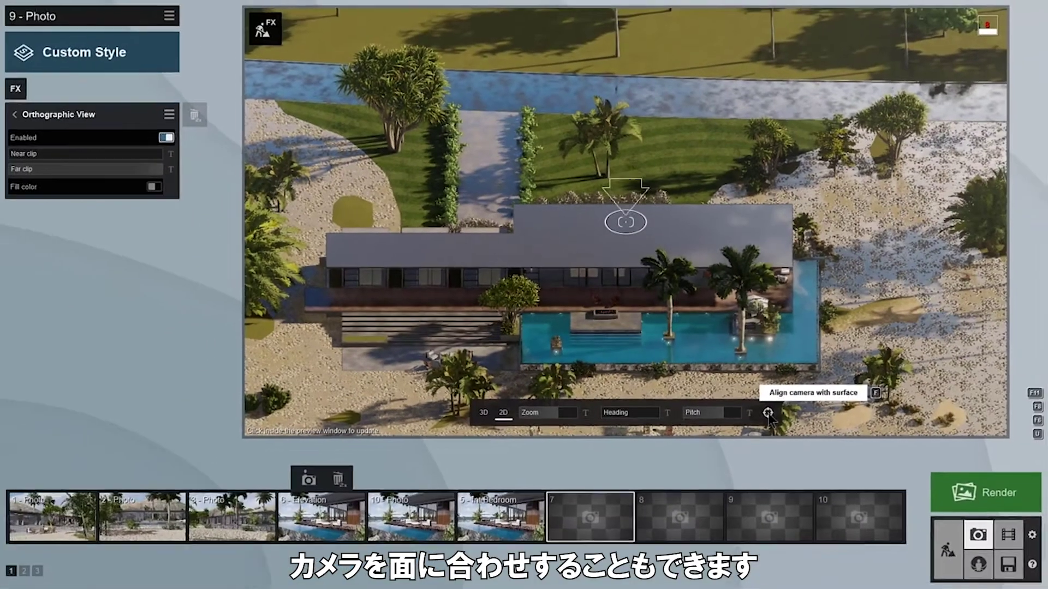
Raise the orthographic near clip until the roof is cut away, and store this plan view in photo slot 7.
click(842, 521)
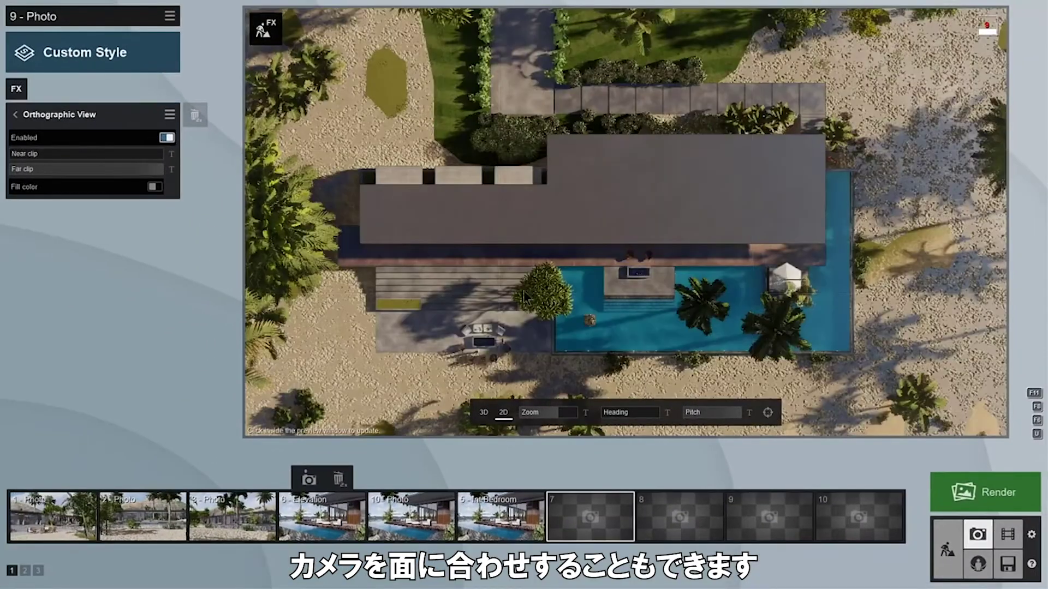
drag(33, 153, 67, 153)
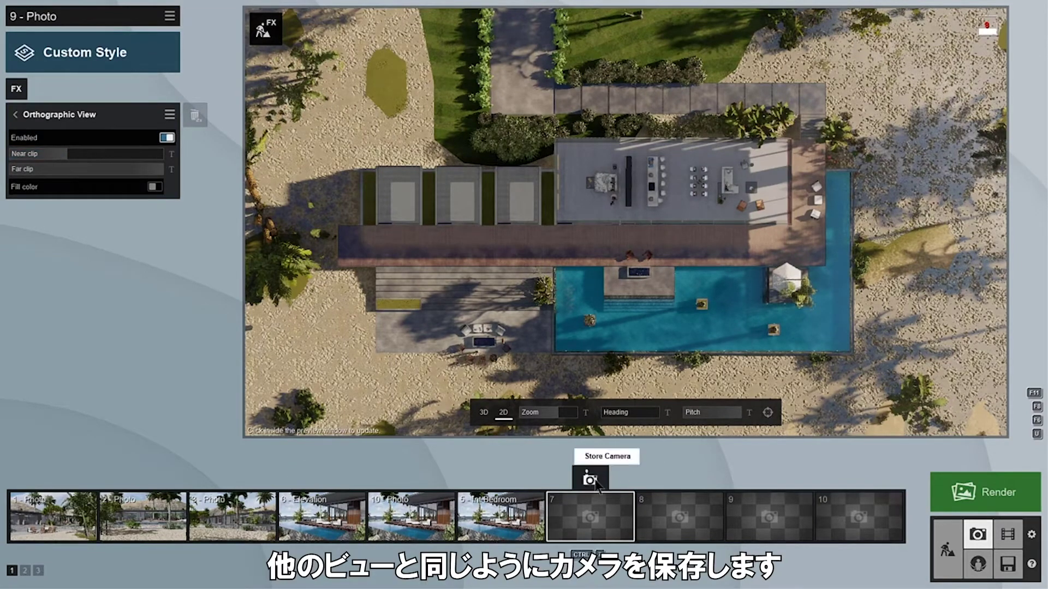
click(590, 480)
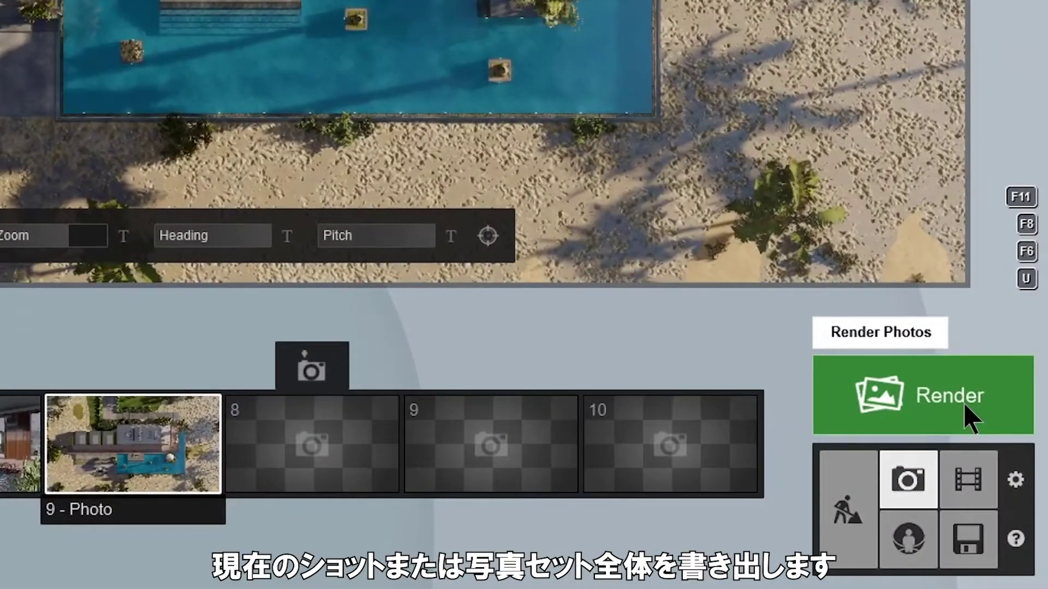
Open the photo render options and review the Current Shot and Photo Set settings.
click(965, 407)
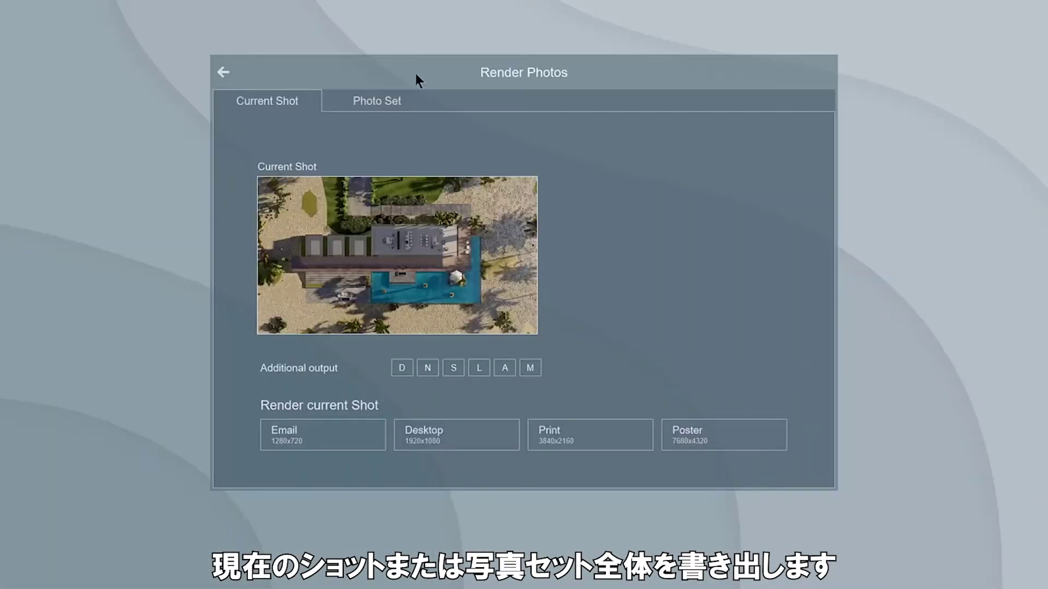
click(383, 99)
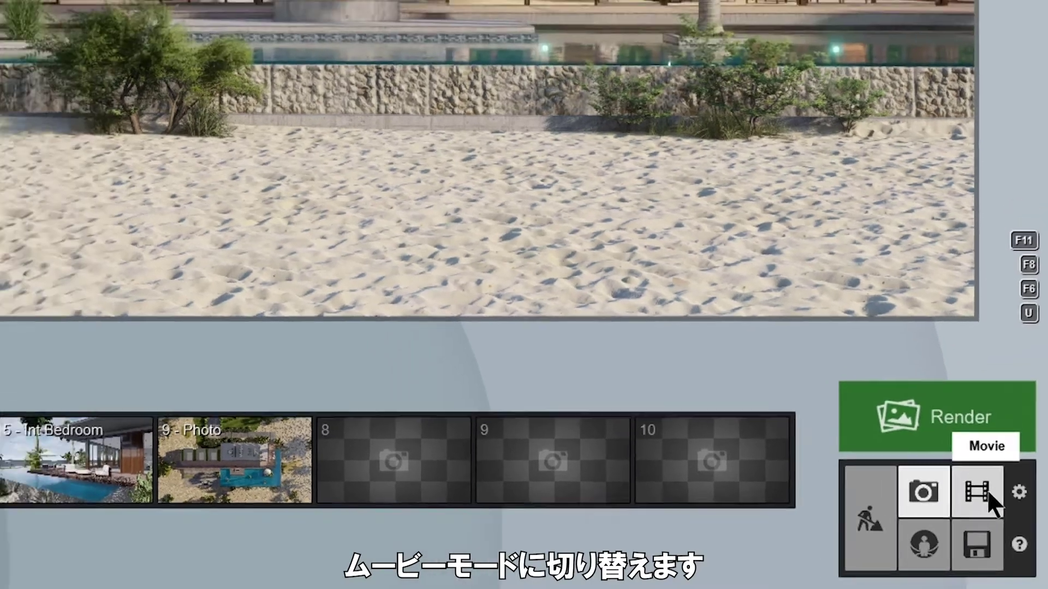
Start recording a movie clip in slot 1, adding camera keyframes before and after moving the camera sideways along the house front.
click(976, 483)
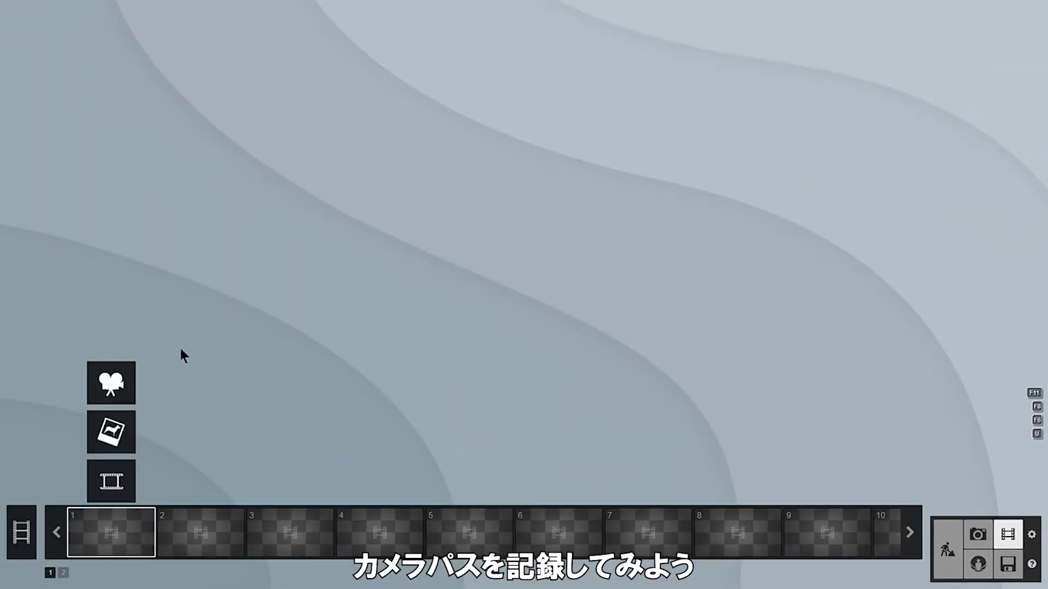
click(118, 380)
click(550, 533)
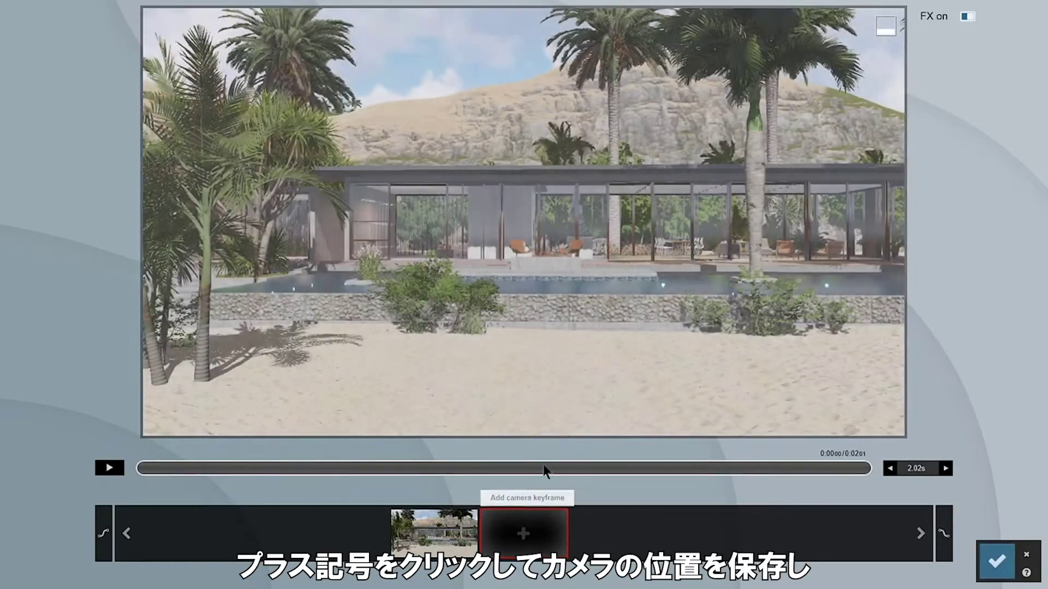
key(d)
key(d)
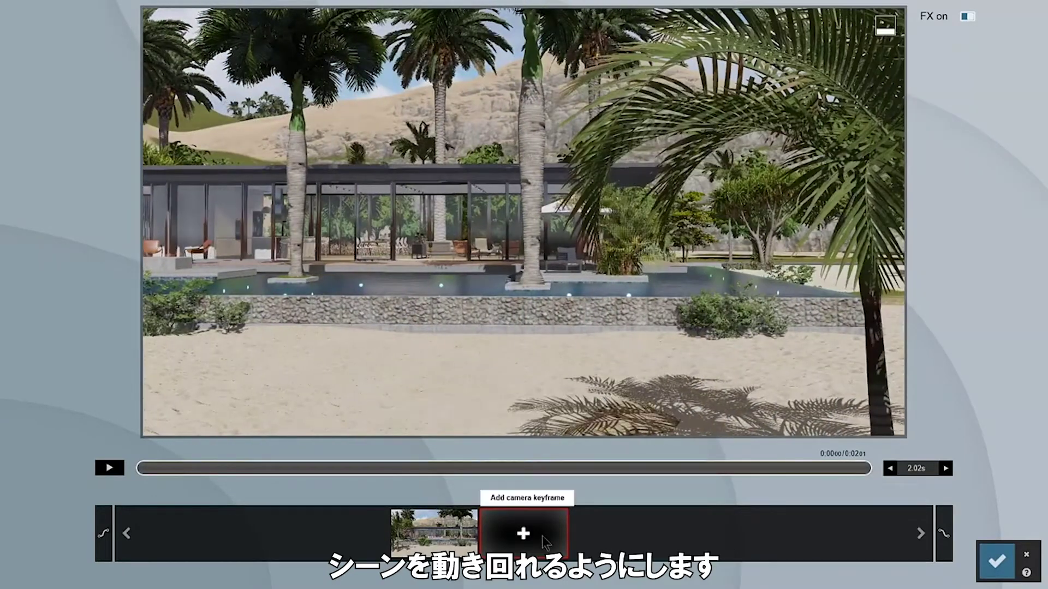
click(542, 536)
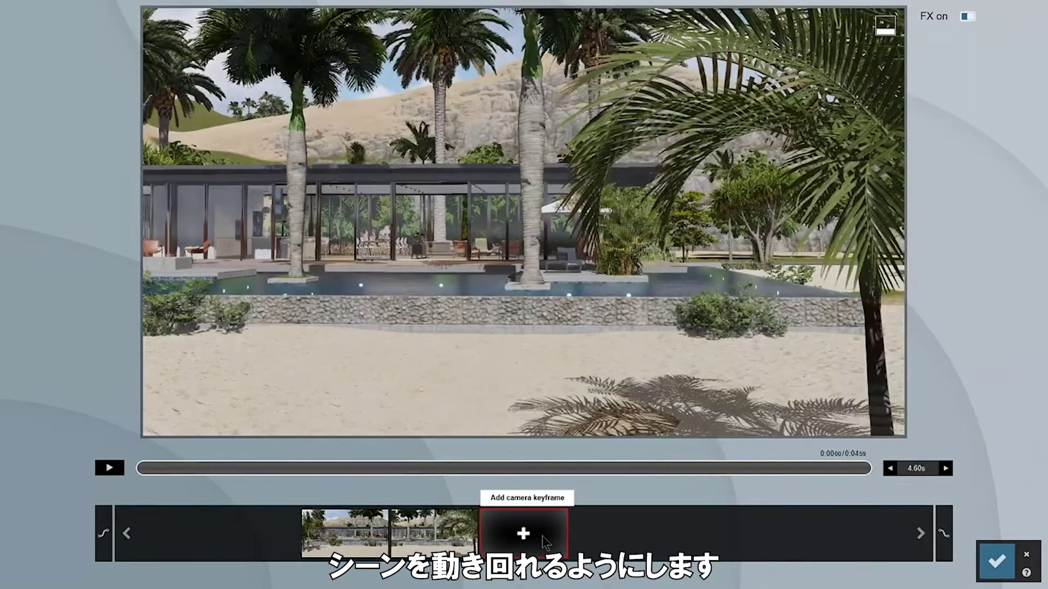
Play back the recorded camera path and lengthen the clip to about 12 seconds.
click(119, 469)
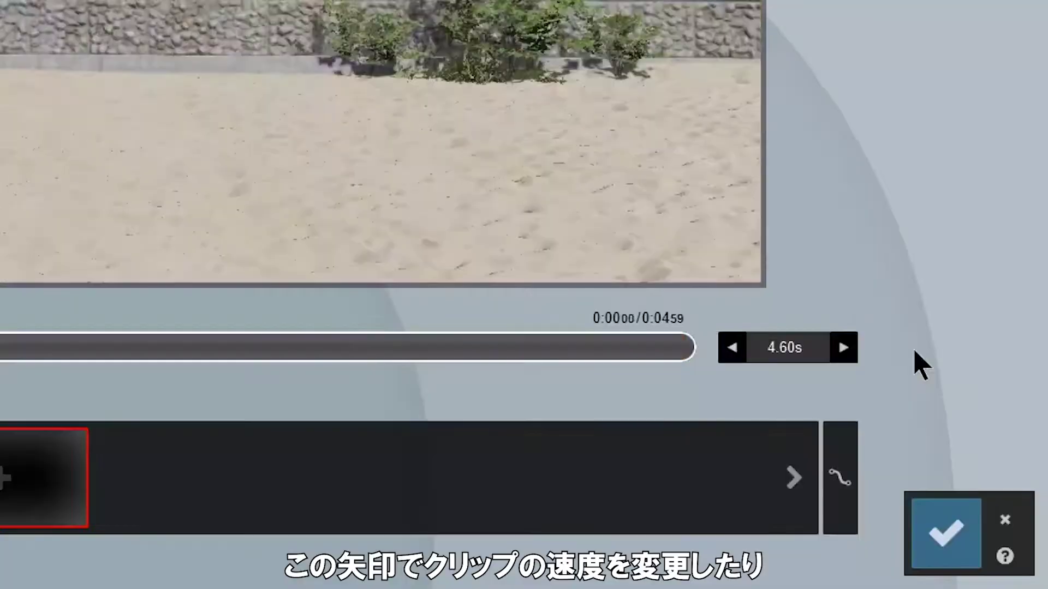
click(844, 349)
click(845, 350)
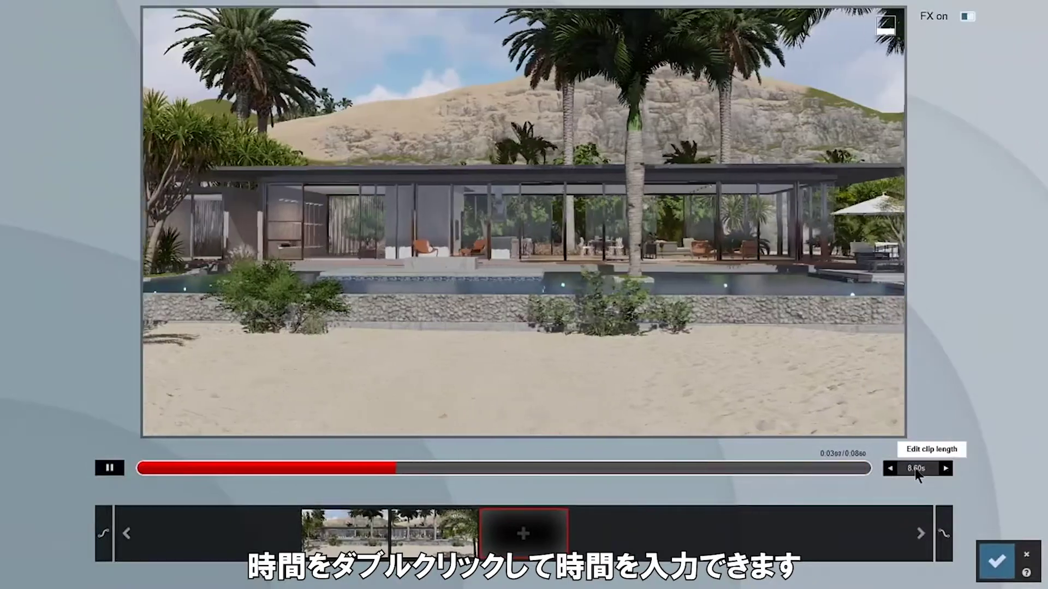
double_click(915, 468)
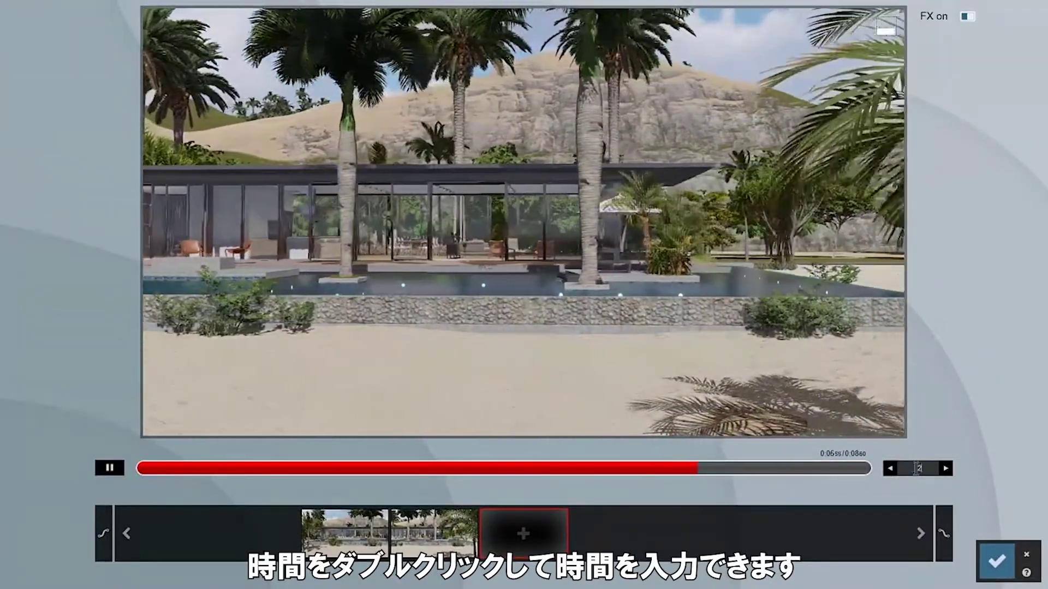
key(Escape)
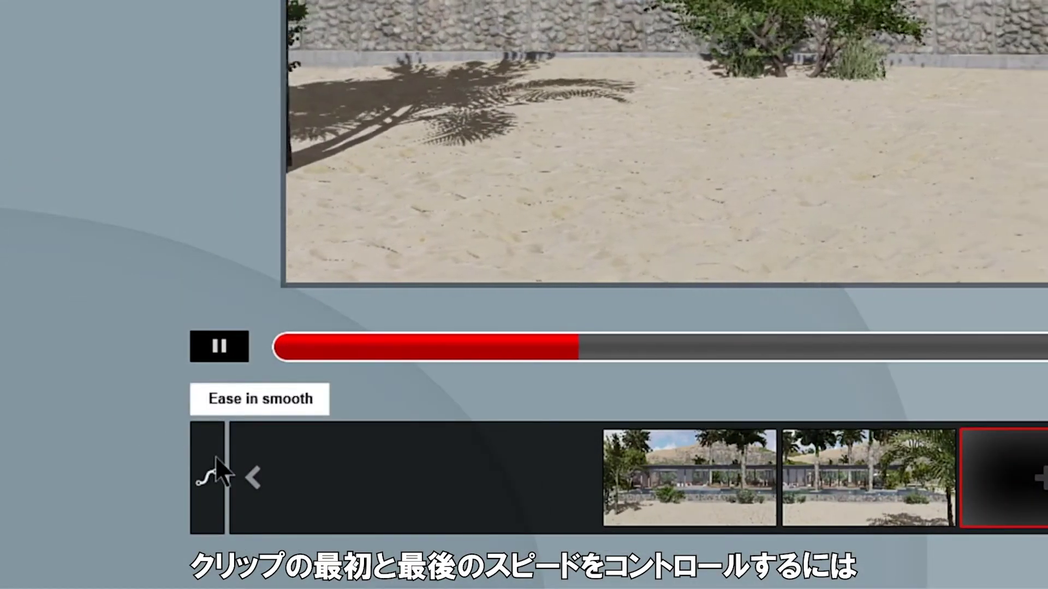
Toggle the easing at the start of the clip and save the clip.
click(215, 458)
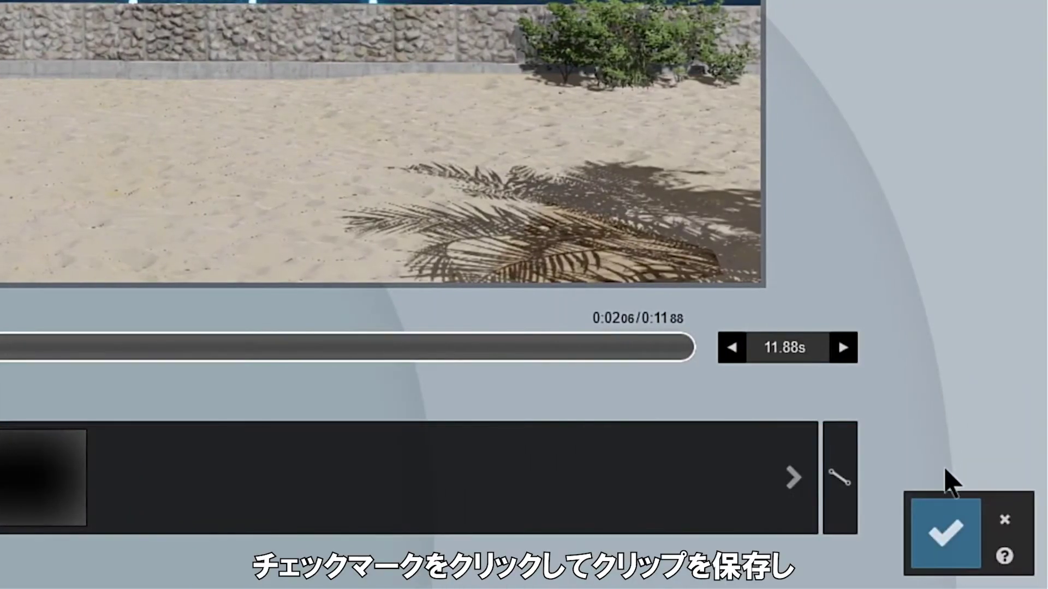
click(957, 528)
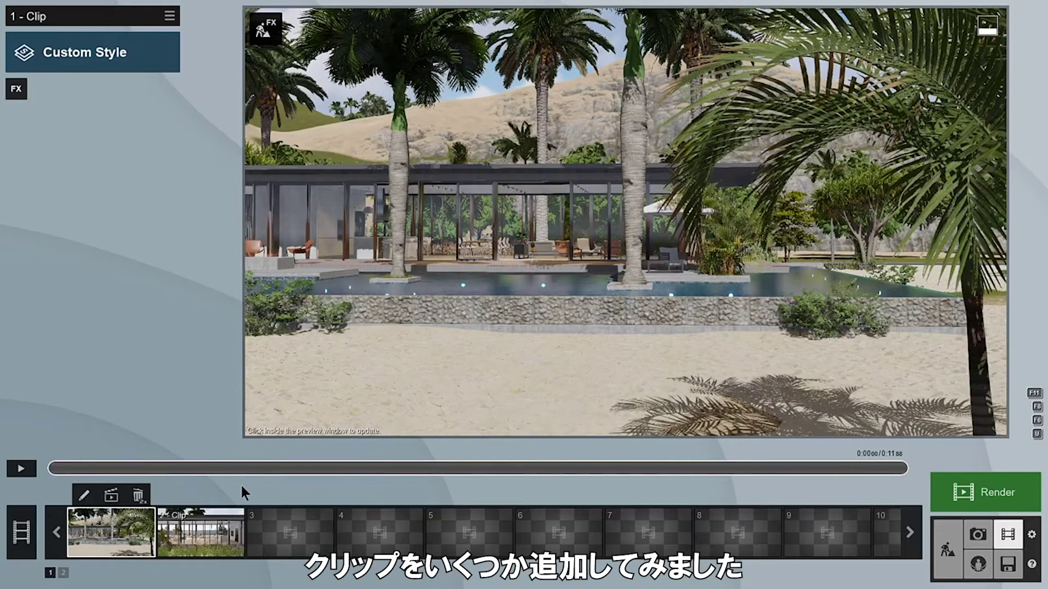
Play 2 - Clip on its own, and play and scrub through the entire movie.
click(205, 528)
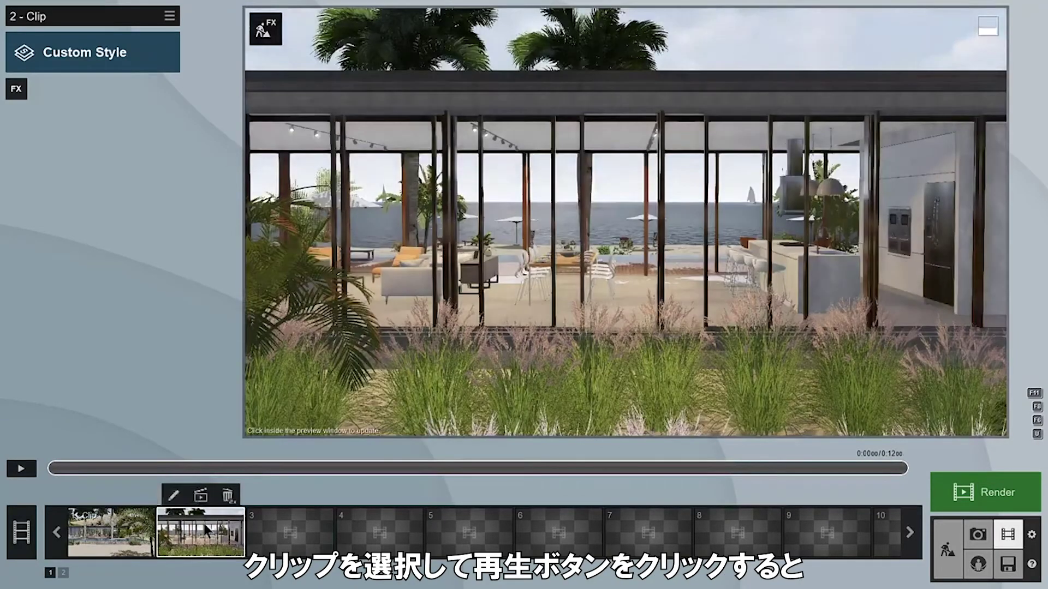
click(30, 470)
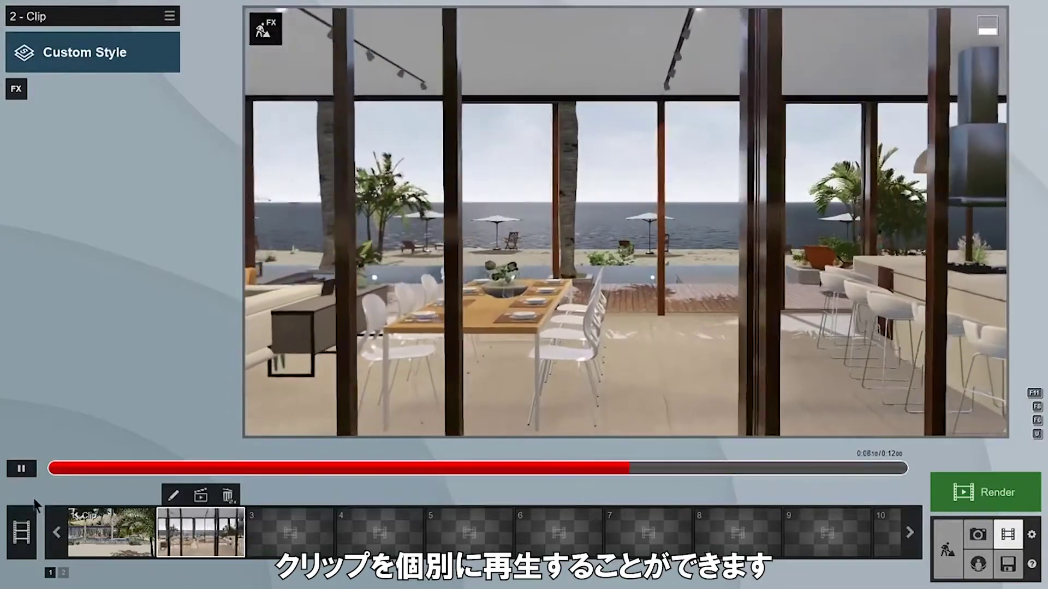
click(27, 521)
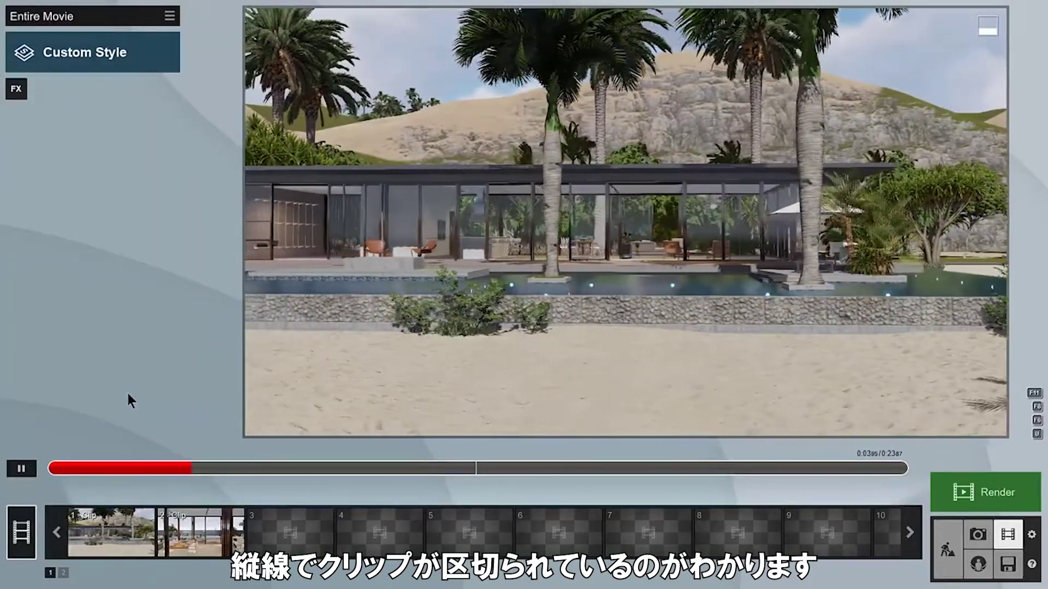
drag(241, 466, 166, 470)
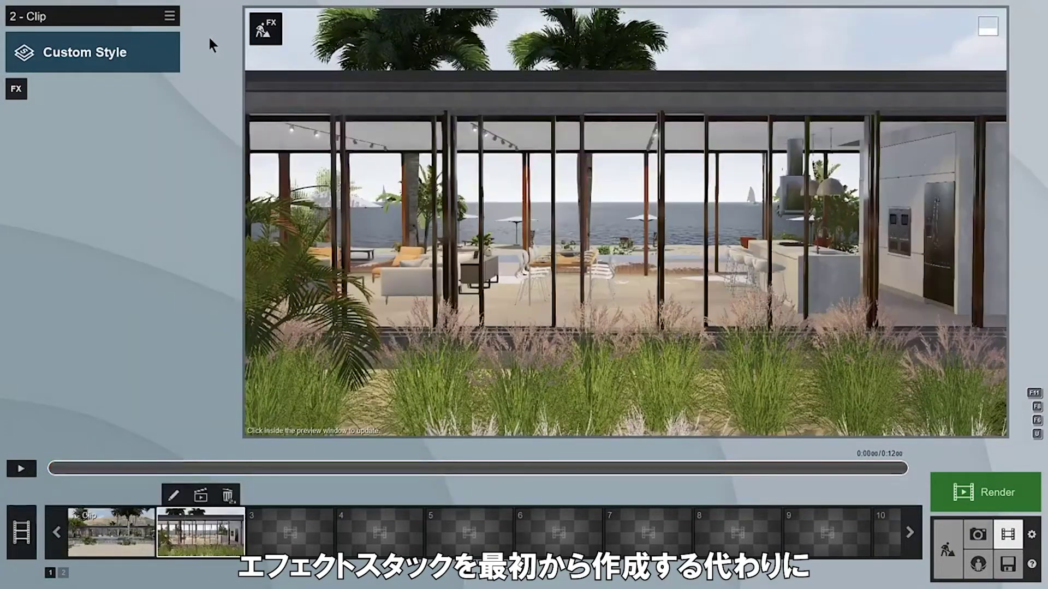
Load the saved effects file Rainy Morning.lme onto 2 - Clip.
click(169, 15)
click(198, 29)
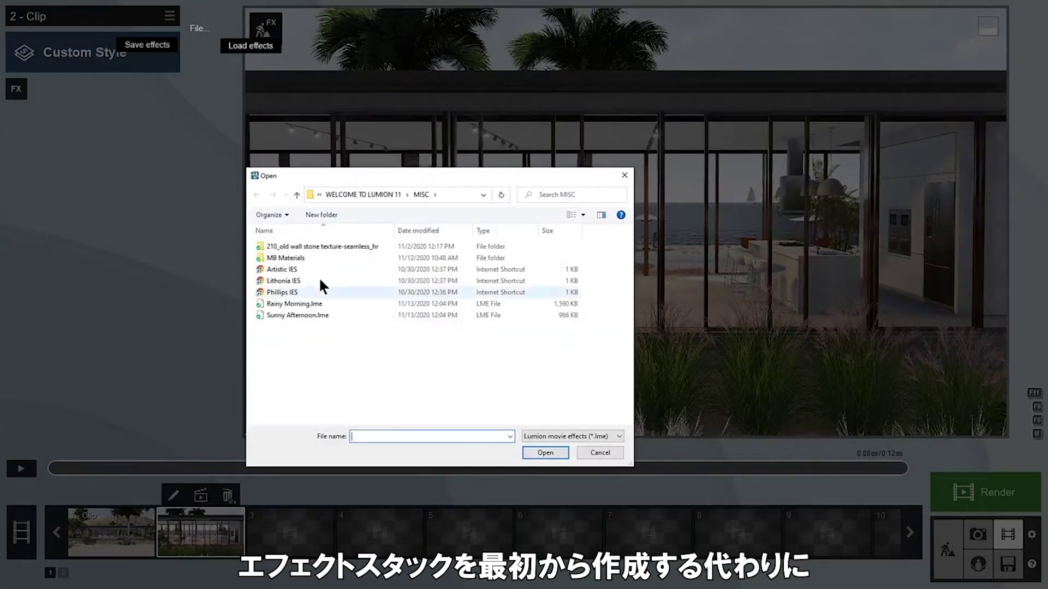
click(557, 453)
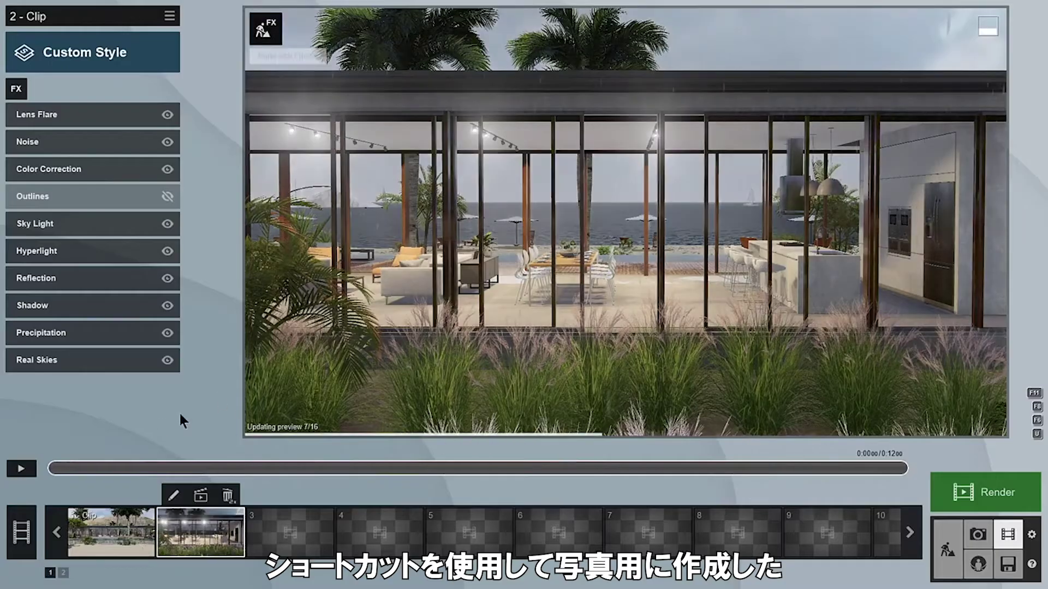
Load the saved effects file Sunny Afternoon.lme onto 1 - Clip.
click(111, 532)
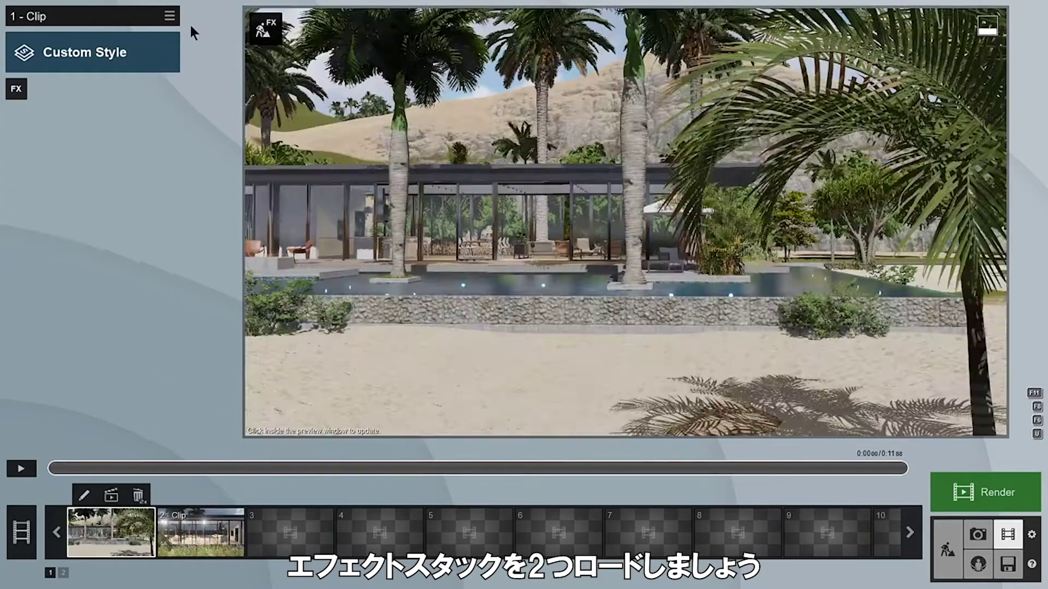
click(170, 17)
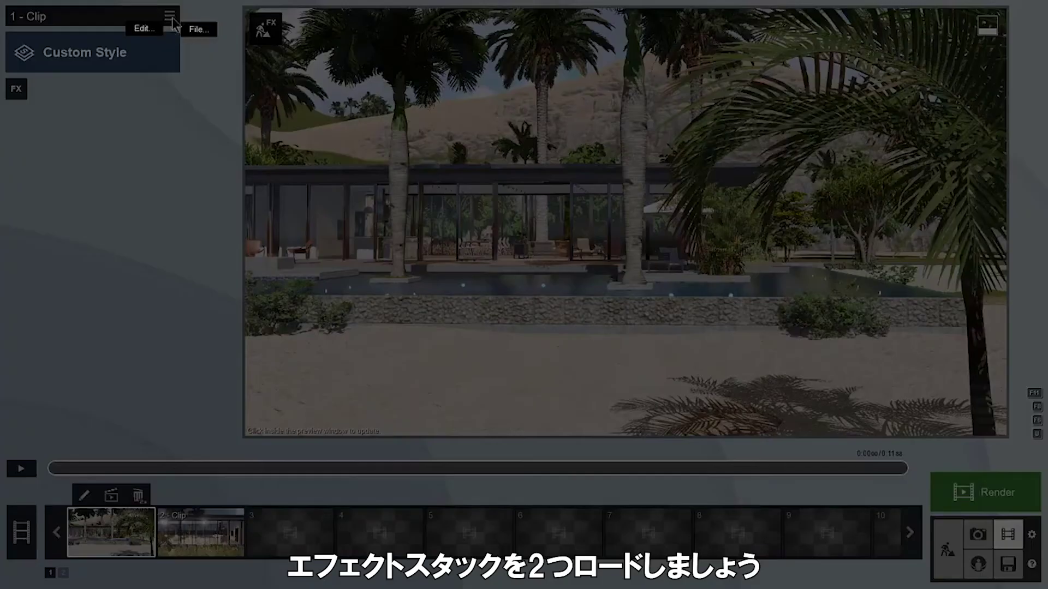
click(203, 31)
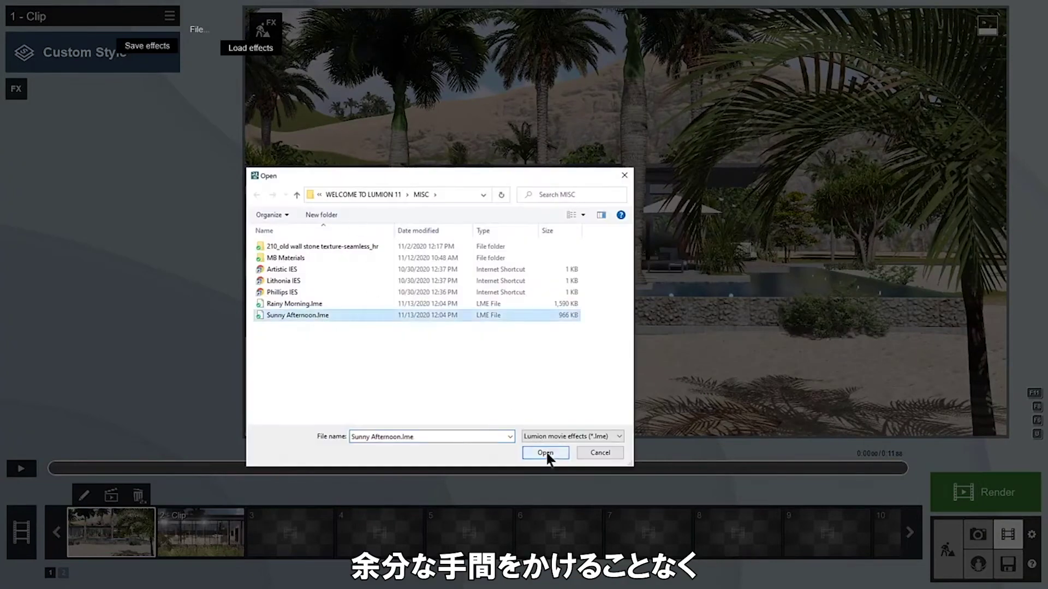
click(546, 453)
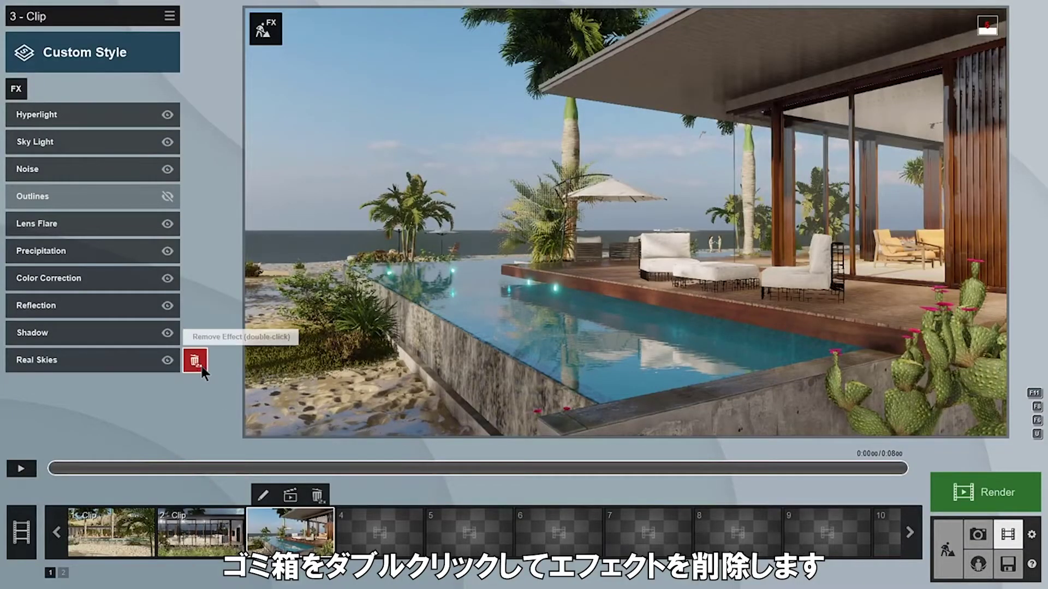
Replace the Real Skies effect on 3 - Clip with the Sun and the Sky and Clouds effects.
double_click(201, 365)
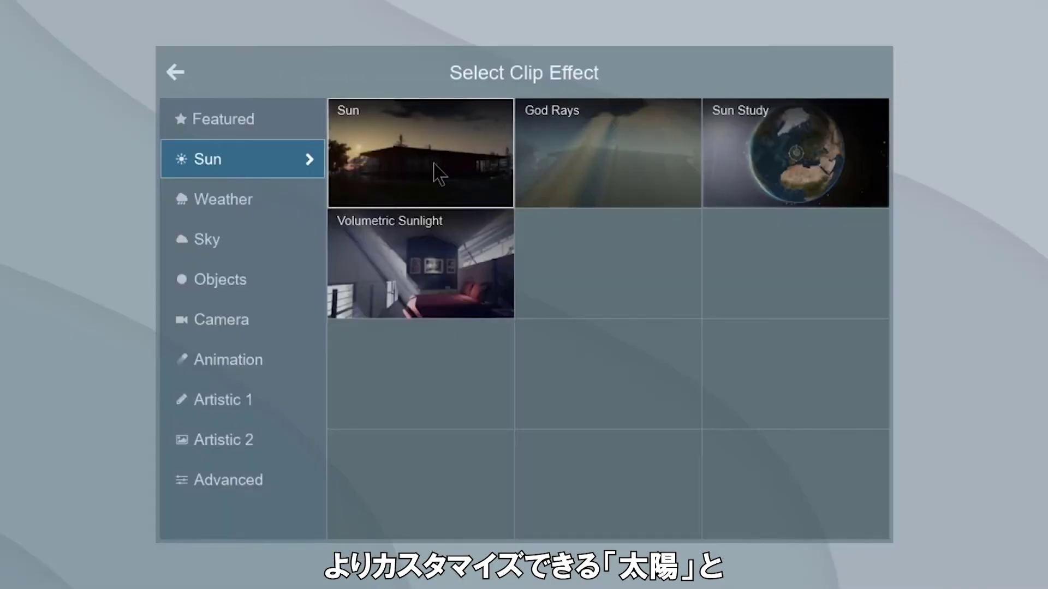
click(437, 172)
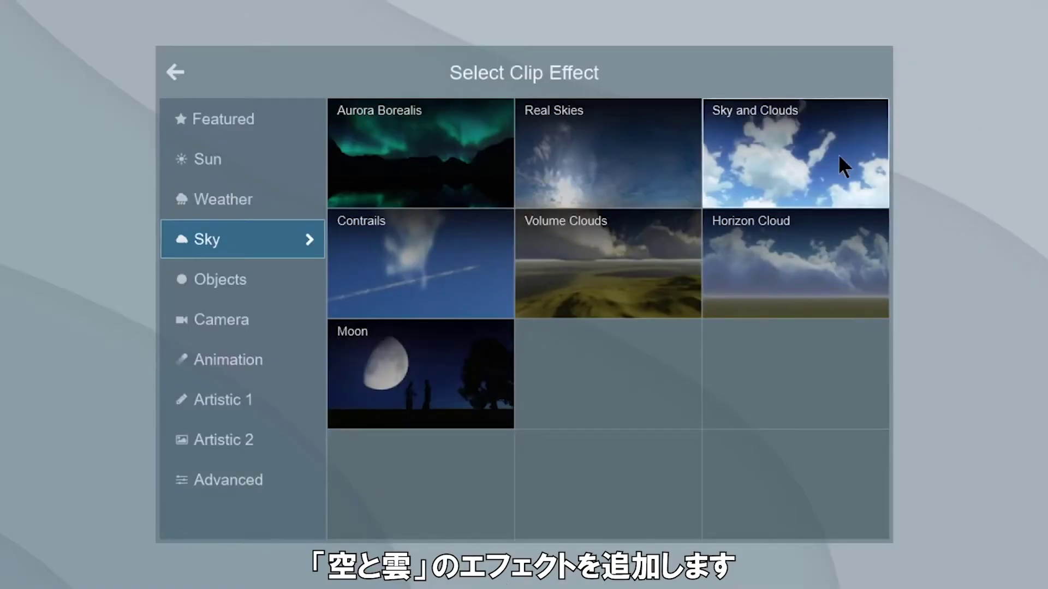
click(840, 164)
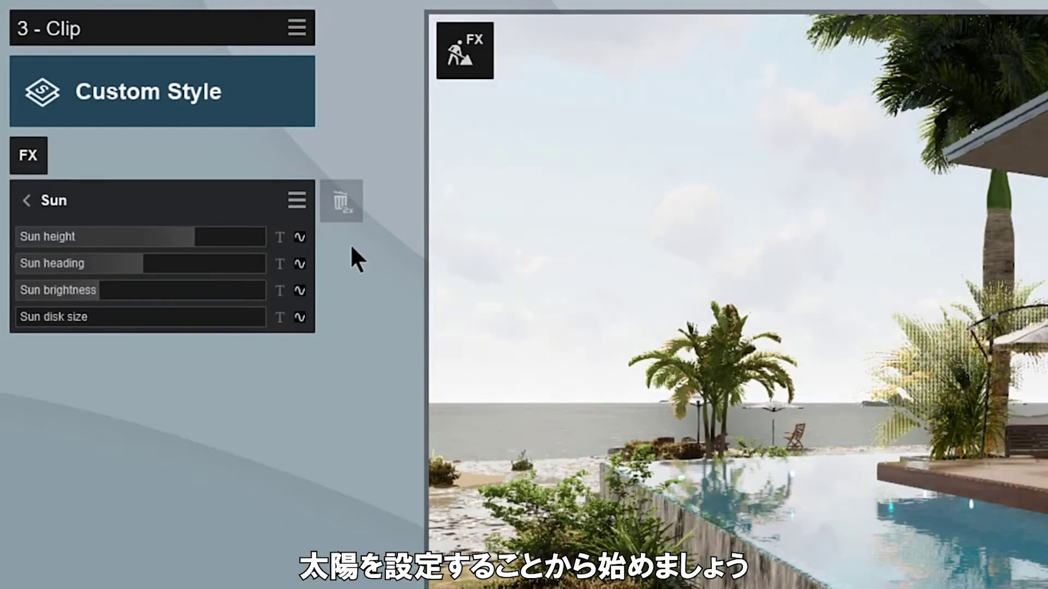
Keyframe the Sun height at the start and end of 3 - Clip, lower it to about 3.4° at the end, and preview the sunset.
click(300, 236)
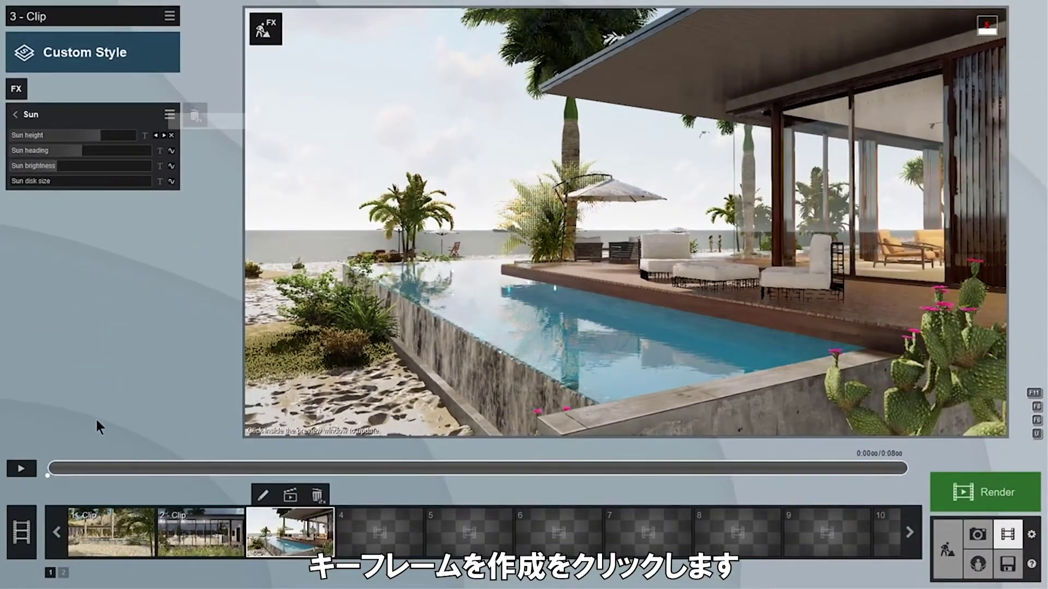
drag(86, 468, 905, 468)
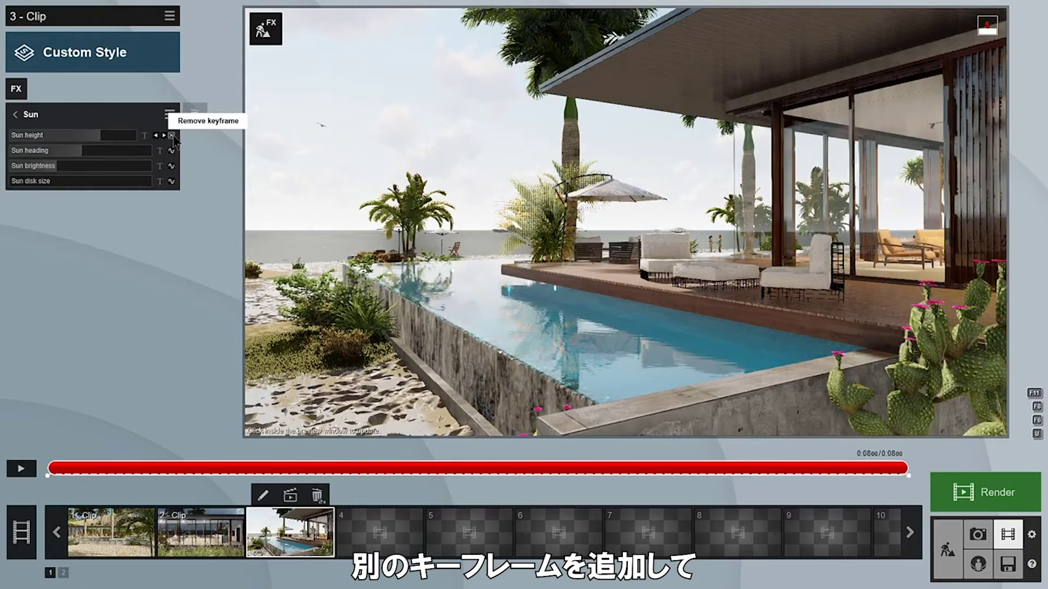
drag(106, 133, 80, 145)
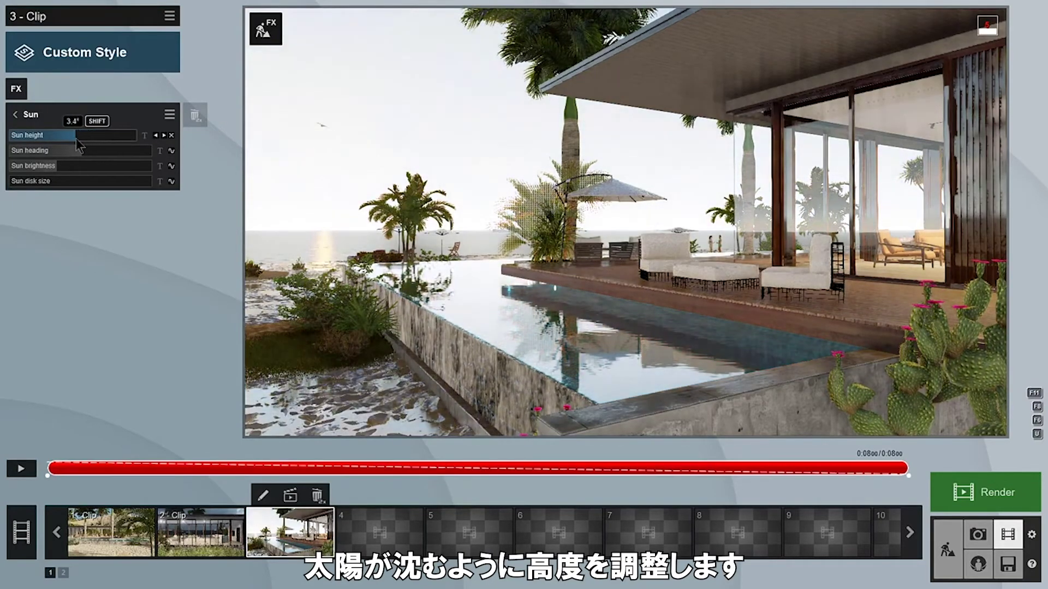
drag(458, 468, 397, 470)
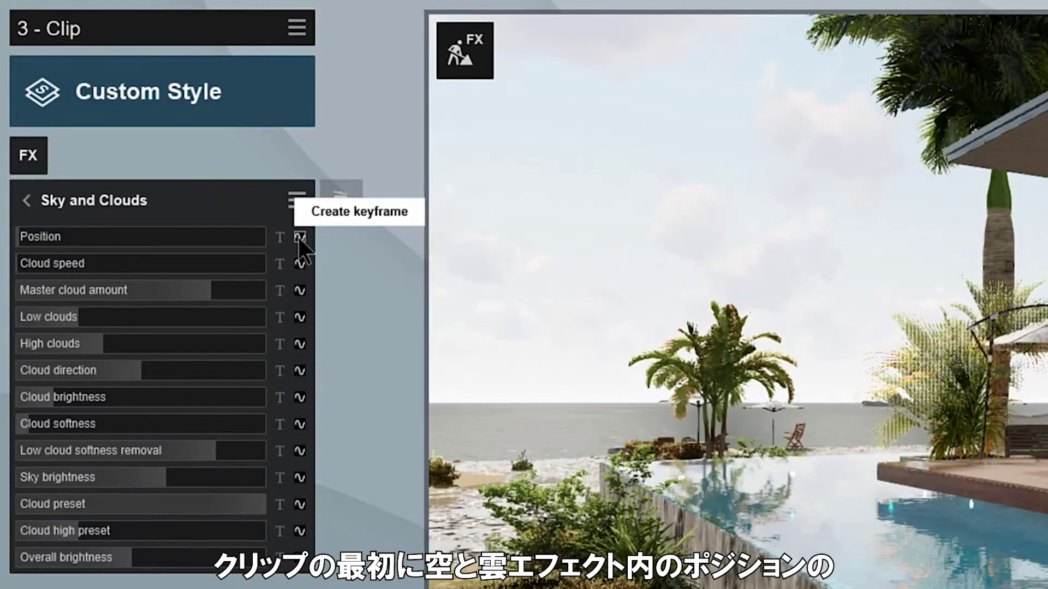
Keyframe the Sky and Clouds Position at the start and end of 3 - Clip, setting the end value to about 0.8.
click(300, 237)
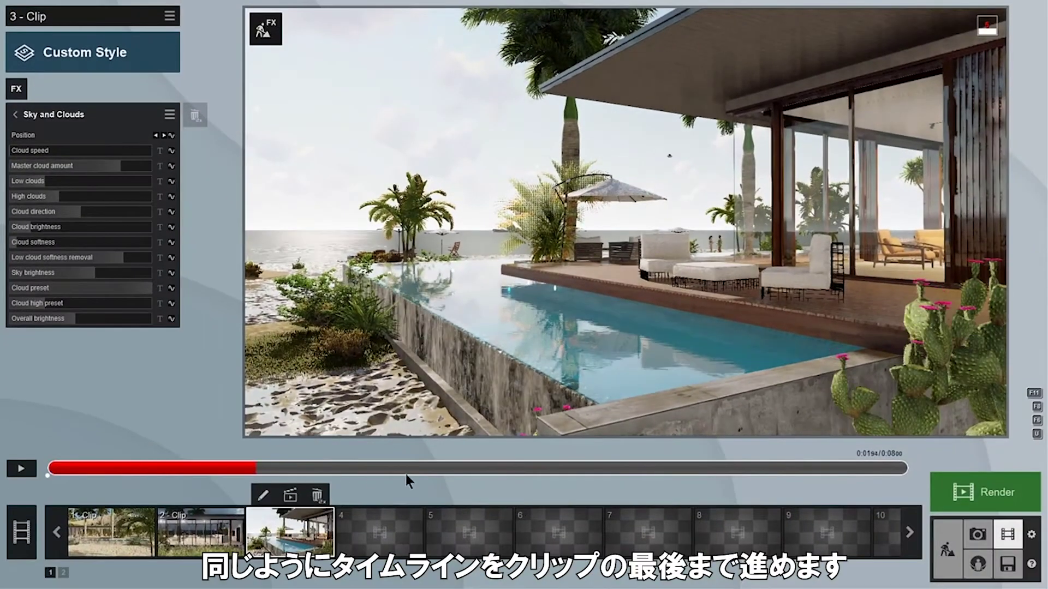
drag(405, 474, 909, 474)
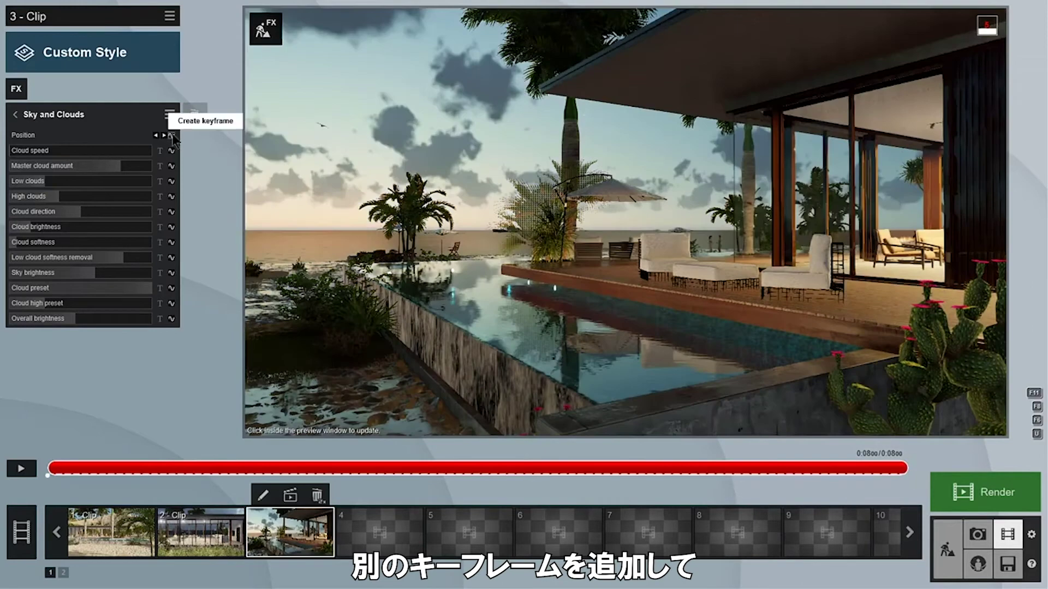
click(171, 135)
drag(20, 140, 114, 150)
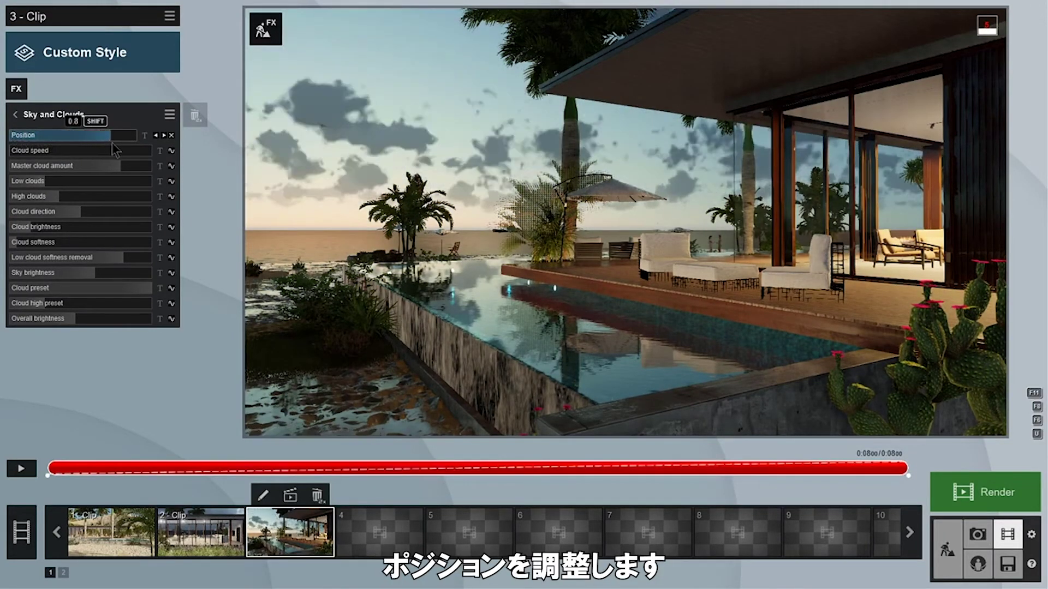
Update the high-quality preview of 3 - Clip and play the clip to check its animated sky and sun.
click(492, 258)
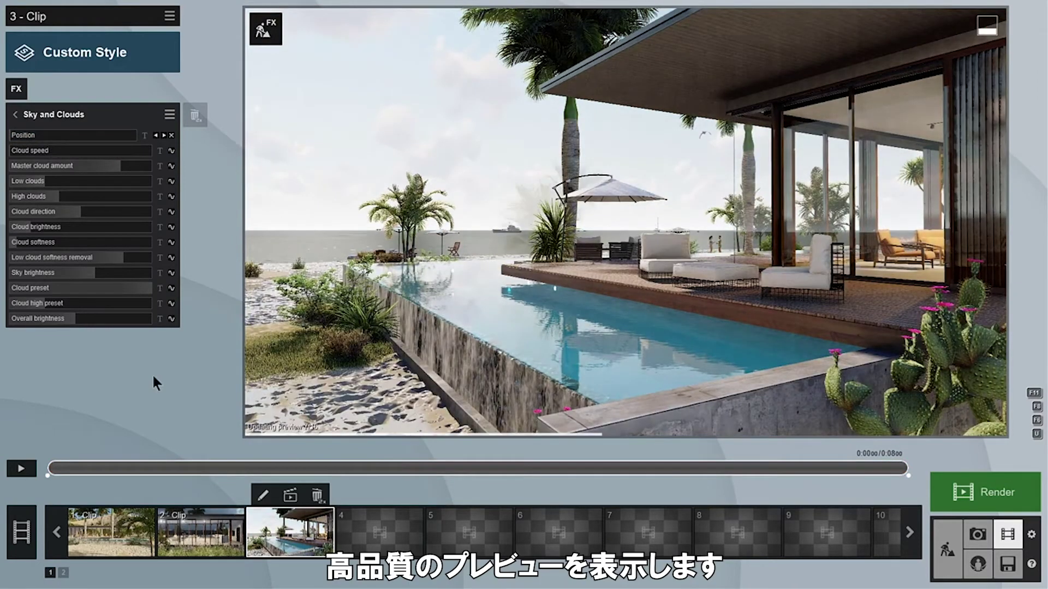
click(22, 470)
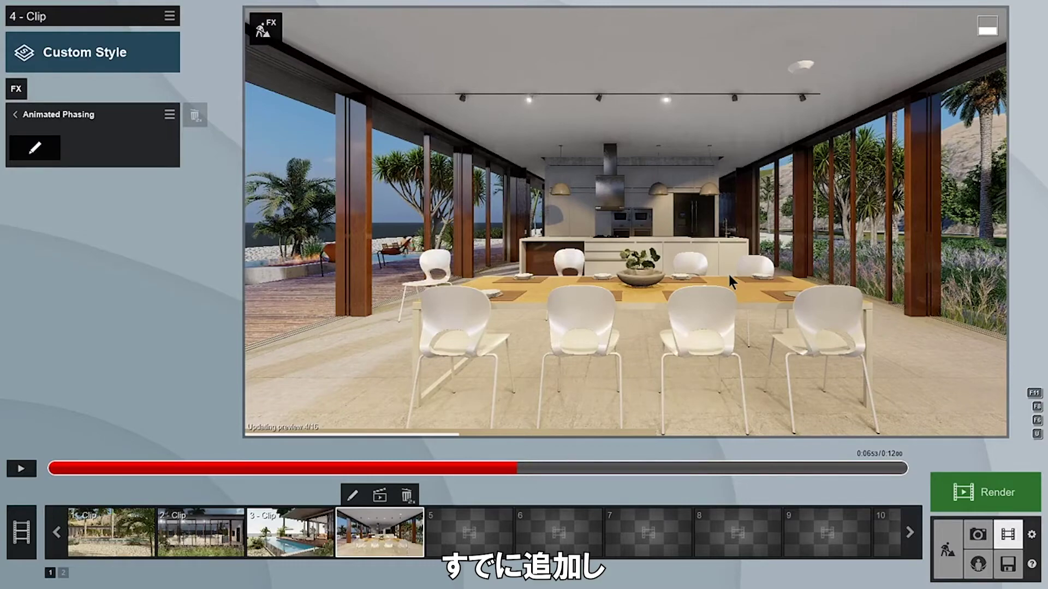
Open the Animated Phasing effect on 4 - Clip for editing.
click(50, 156)
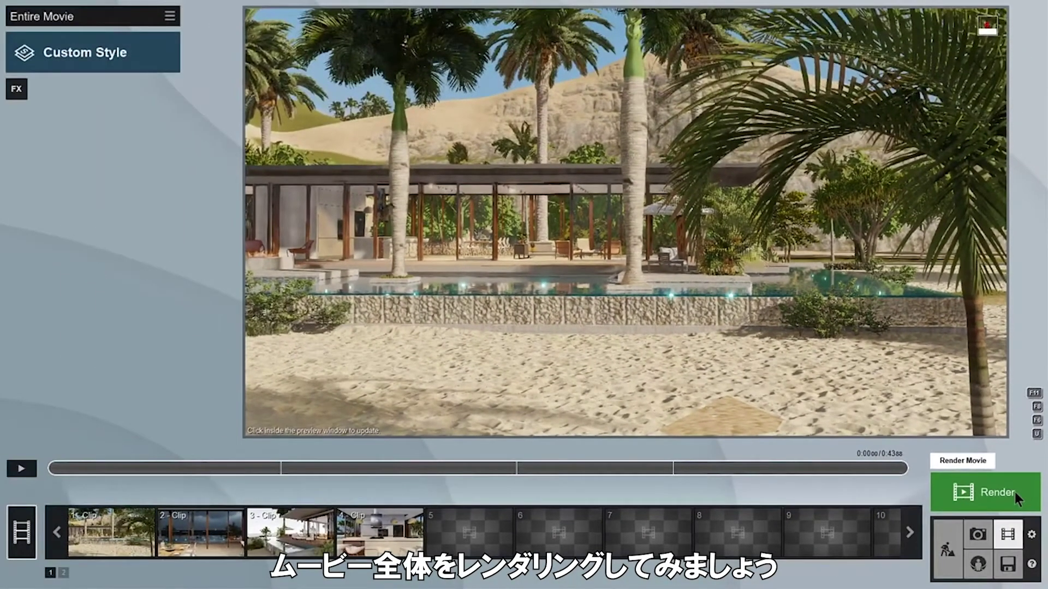
Render the entire movie as the MP4 file Beach House at five-star quality, 30 frames per second and Full HD 1920x1080.
click(1014, 492)
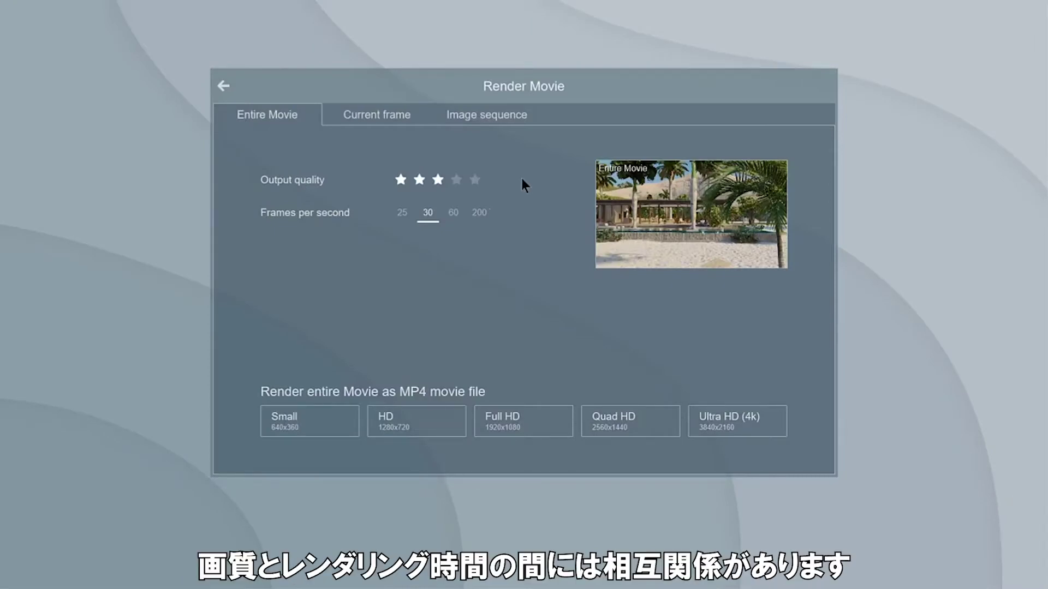
click(476, 180)
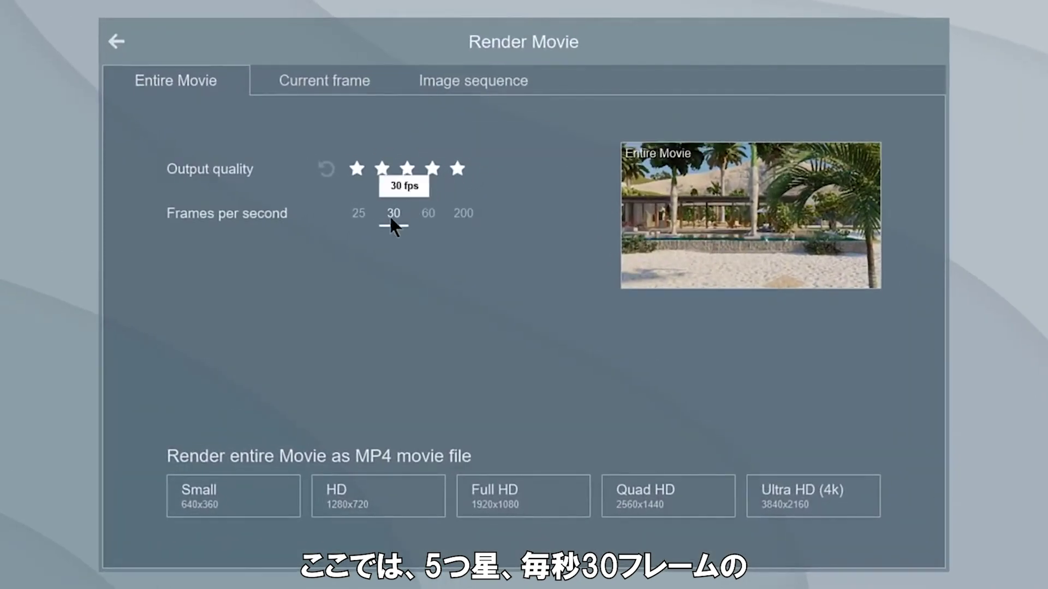
click(550, 509)
text(Beach House)
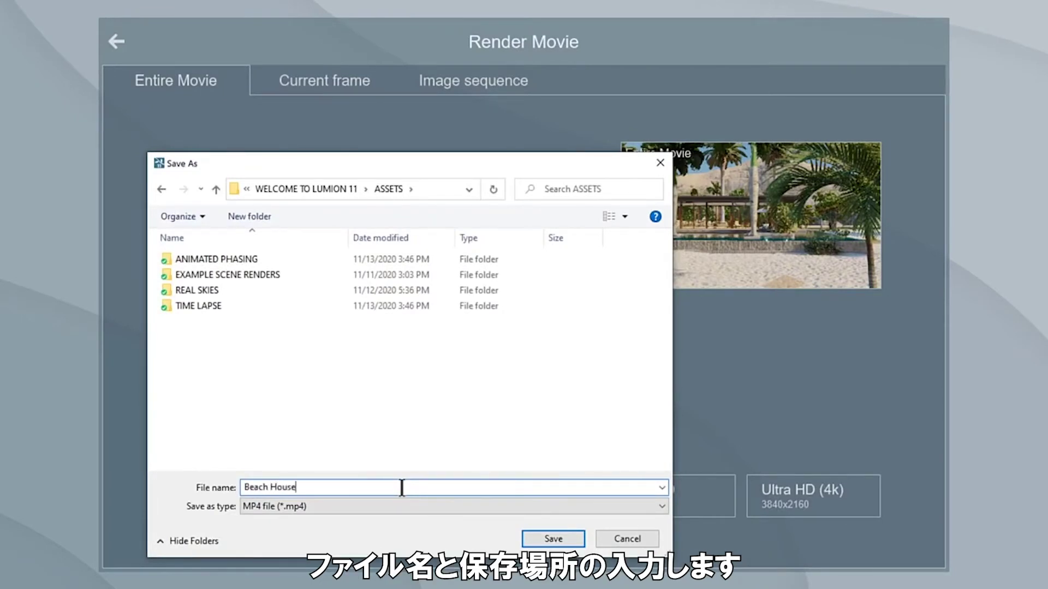
key(Return)
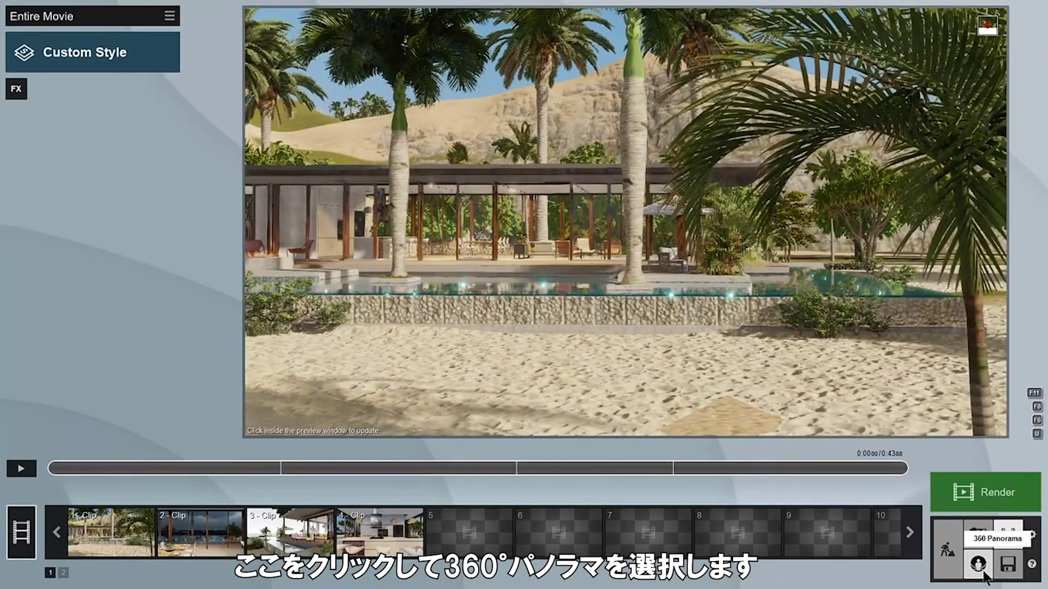
Switch to 360 Panorama mode and store the terrace view with the fire pit and pool as the first panorama.
click(918, 552)
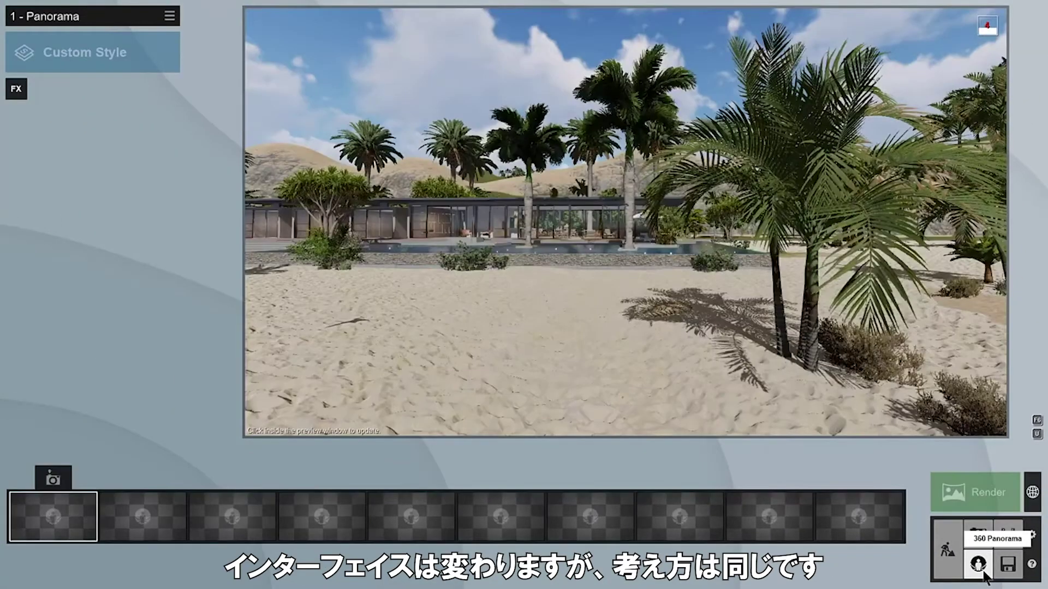
right_drag(703, 348, 633, 377)
key(w)
click(56, 485)
Store a view from the wooden deck beside the glazed facade as the second panorama.
right_drag(453, 322, 375, 333)
key(w)
click(117, 479)
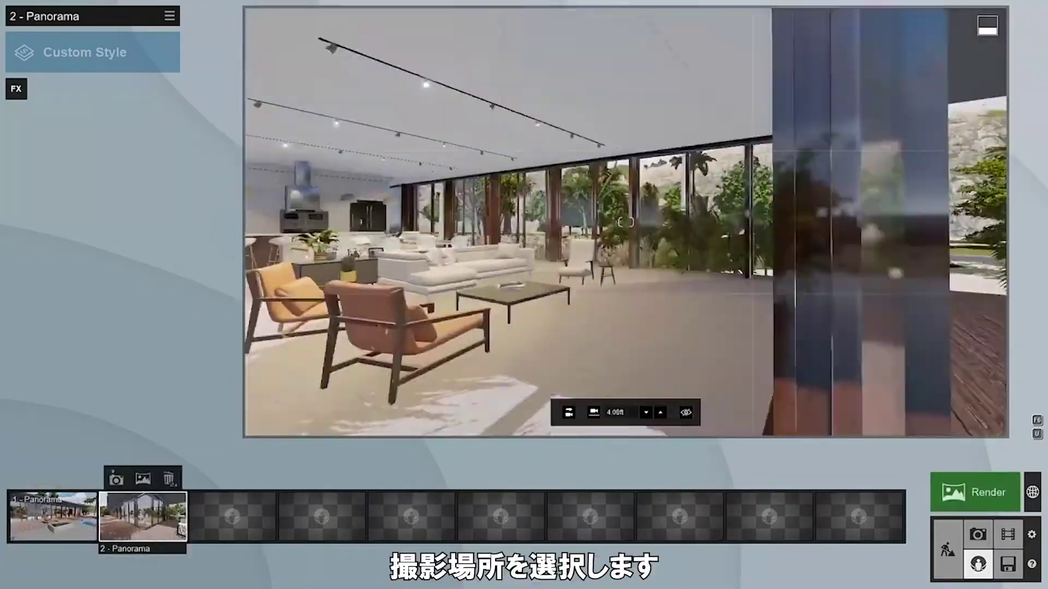
Store an interior view of the kitchen area as the third panorama, replacing the first snapshot in that slot.
right_drag(491, 328, 546, 327)
click(205, 480)
key(w)
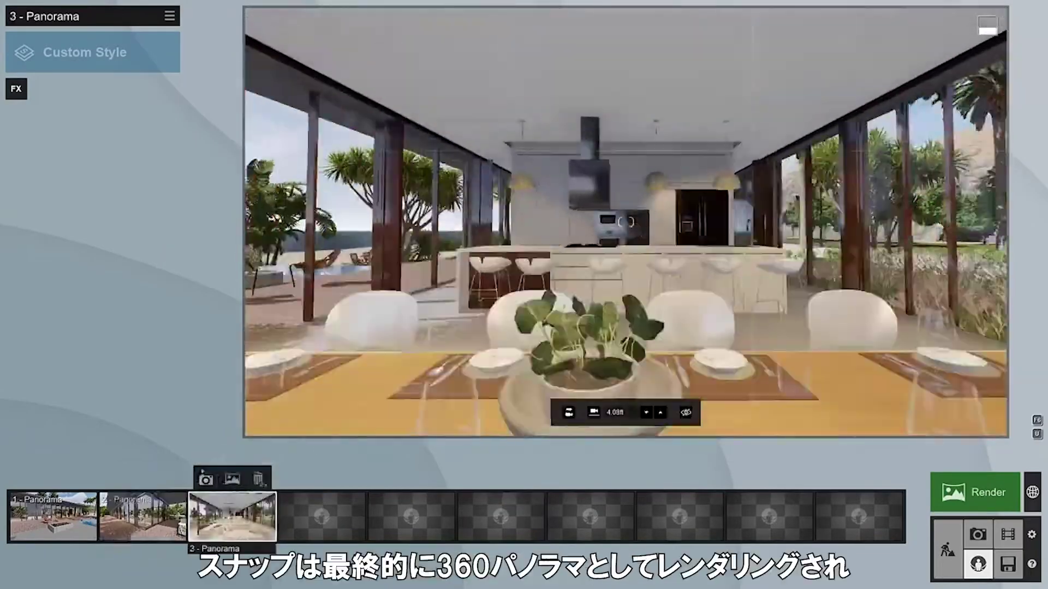
click(206, 485)
Store an exterior view of the house from the driveway and tall grasses as the fourth panorama.
right_drag(491, 322, 644, 322)
key(w)
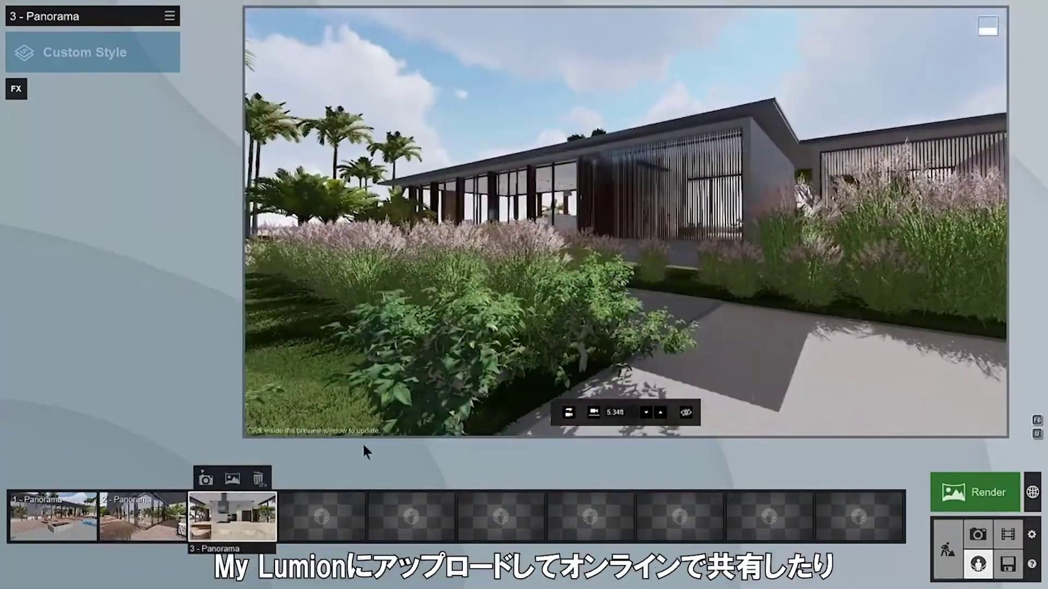
click(295, 479)
Store the bedroom view as the fifth panorama and the fire pit view facing the beach as the sixth.
key(w)
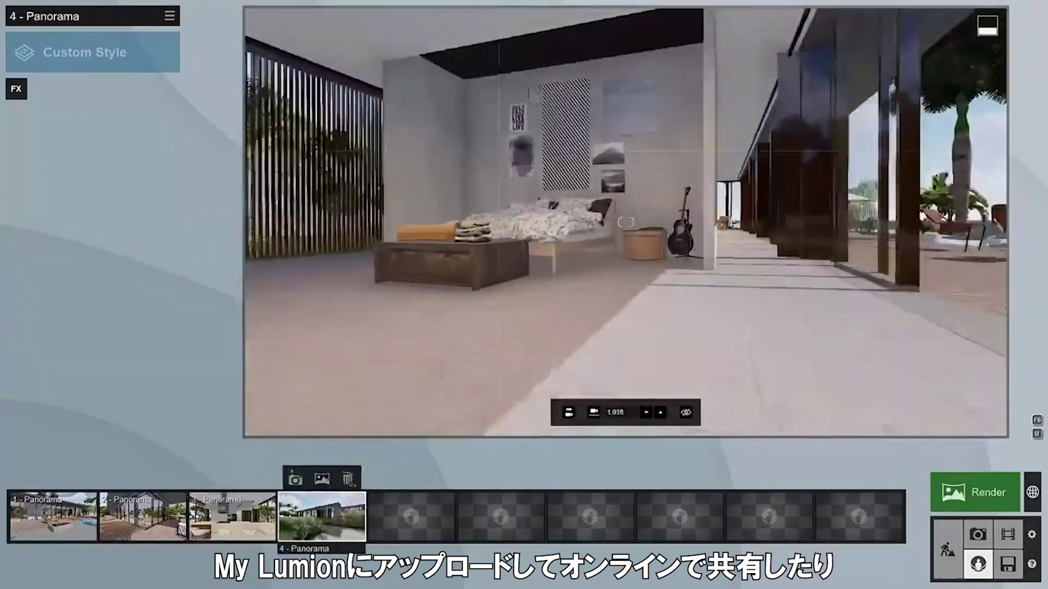
key(w)
click(410, 480)
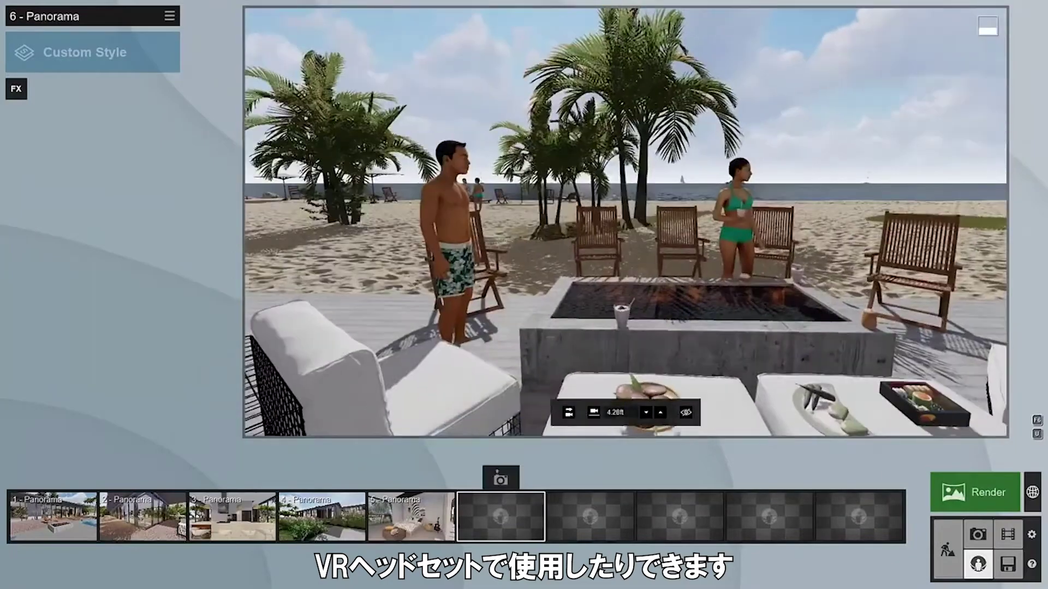
click(500, 481)
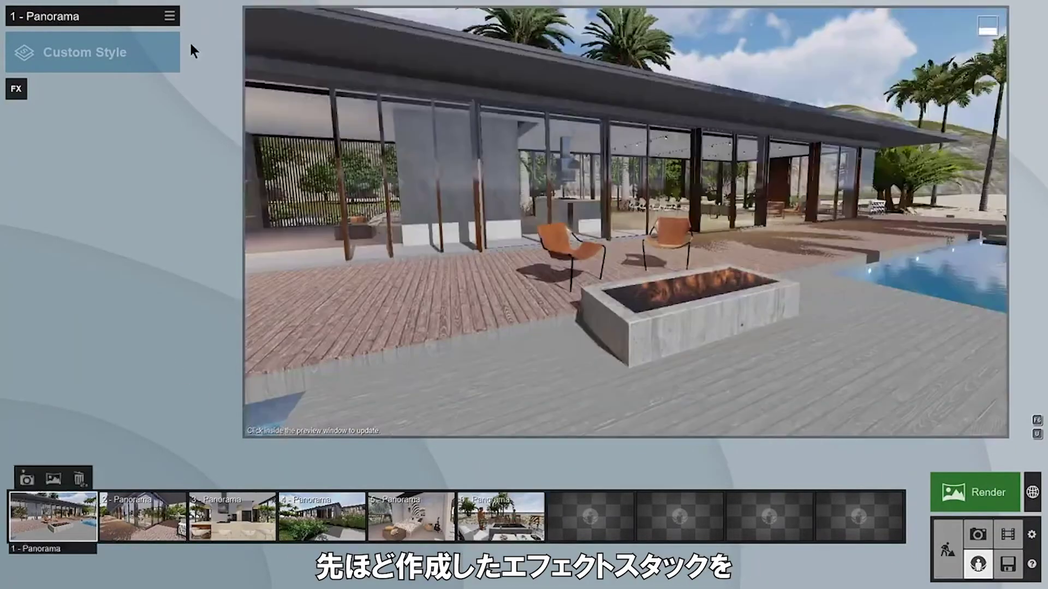
Load the saved effects file onto 1 - Panorama.
click(170, 18)
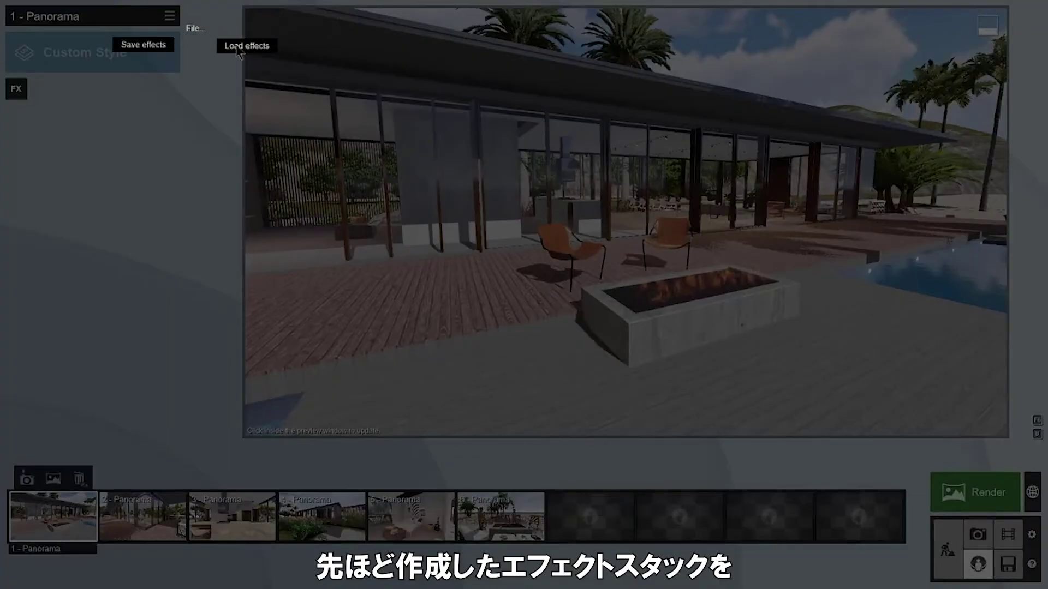
click(239, 47)
double_click(301, 311)
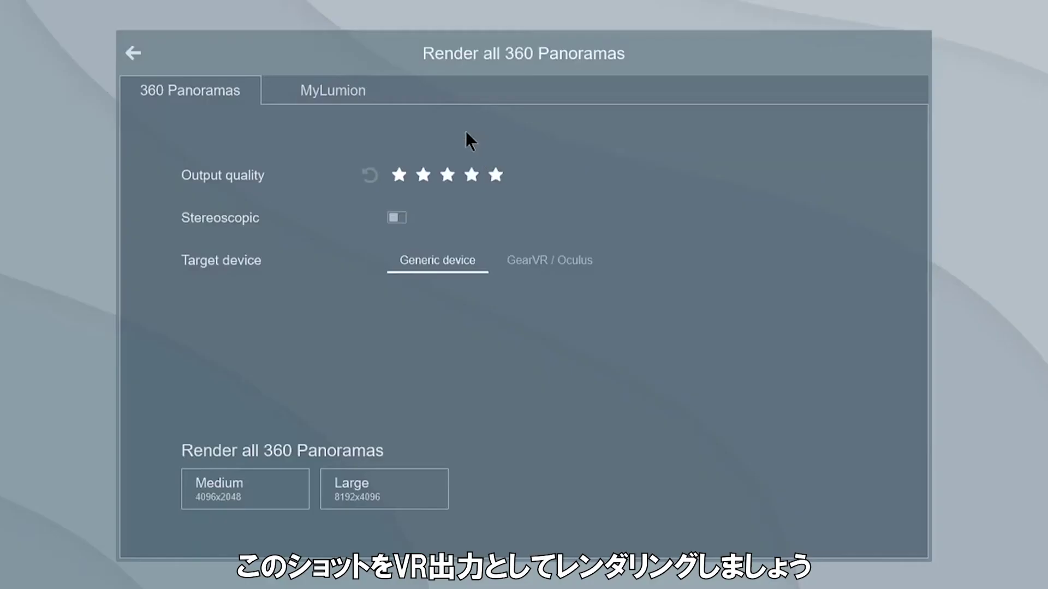
Set the render of all 360 panoramas to two-star output quality, try Stereoscopic, and choose GearVR / Oculus as the target device.
click(423, 175)
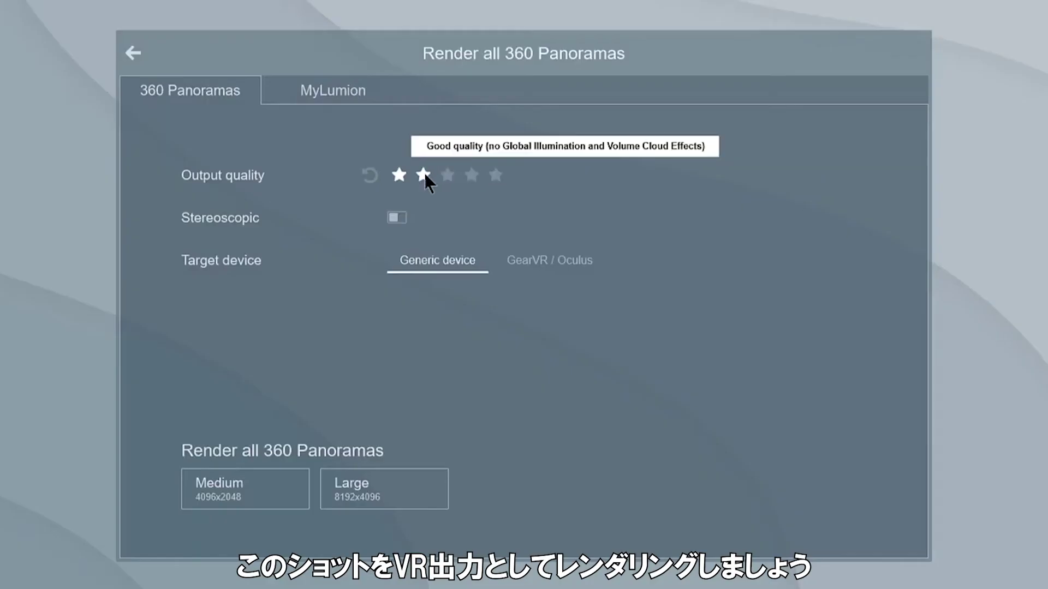
click(445, 174)
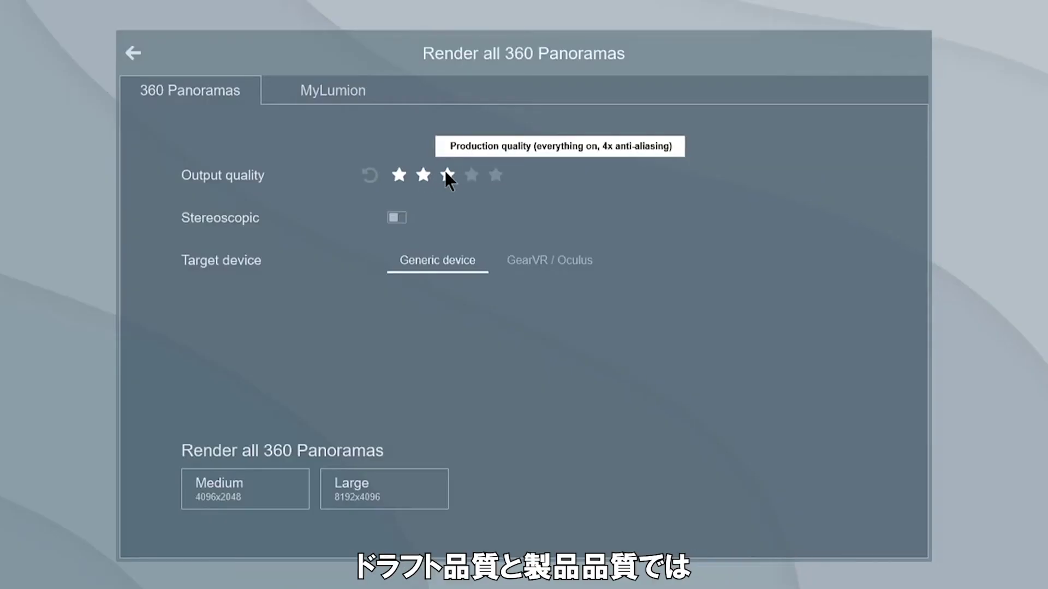
click(424, 175)
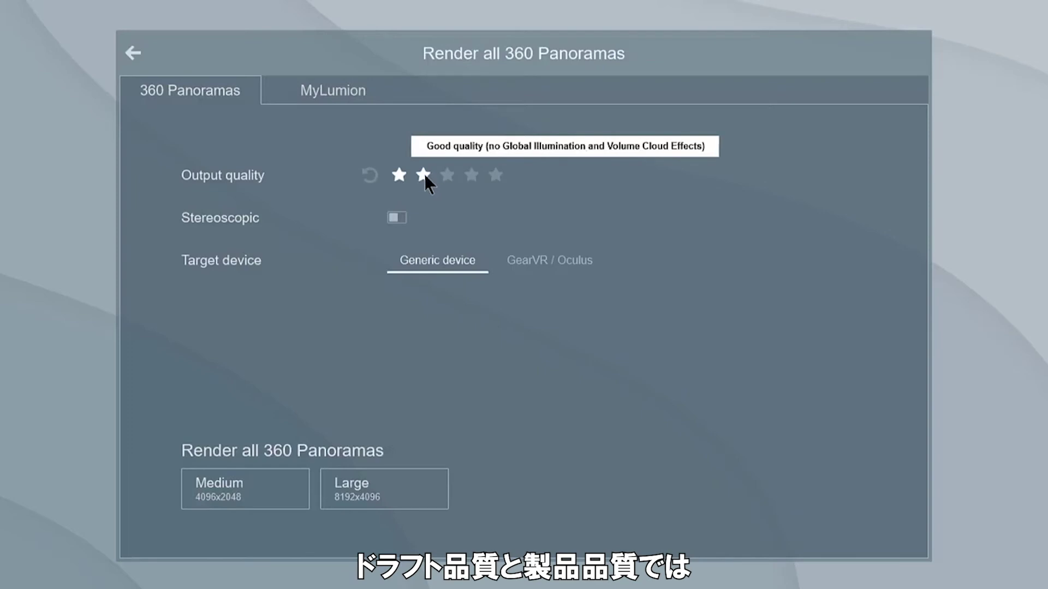
click(393, 218)
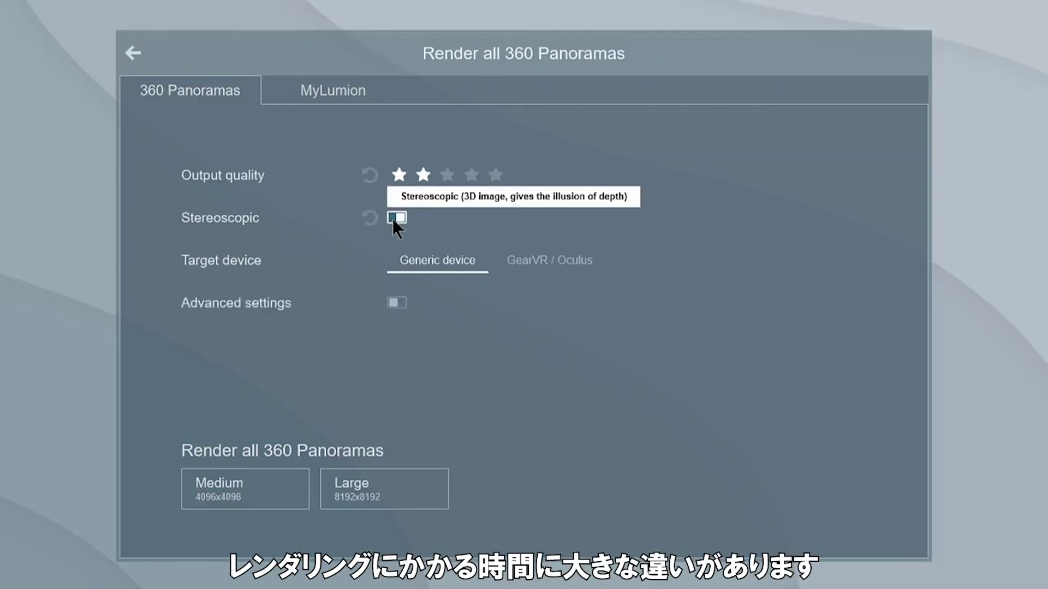
click(575, 265)
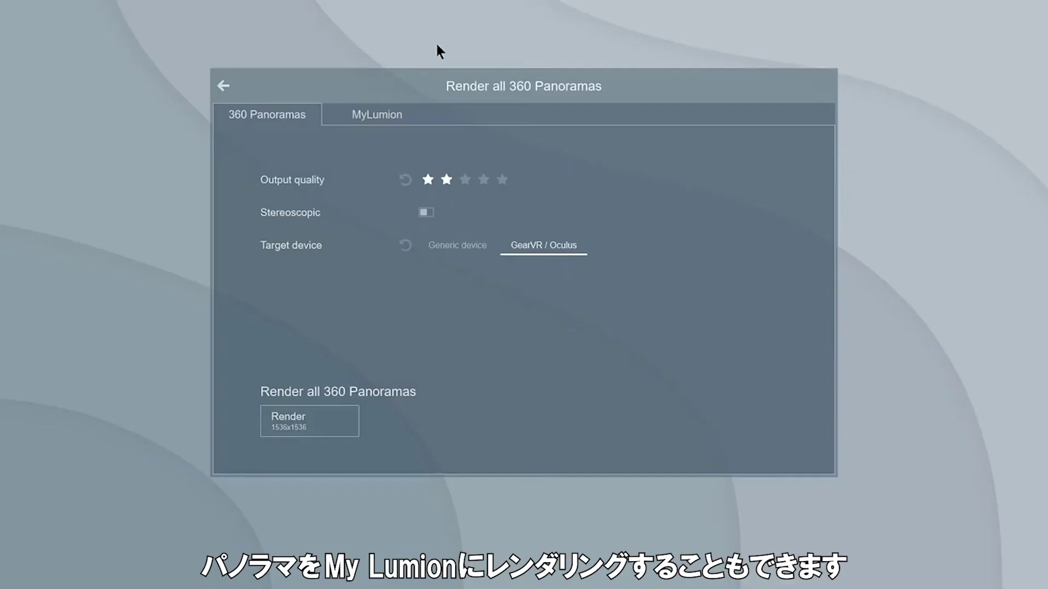
Open the MyLumion upload settings for the panoramas and fill in the recipient's e-mail address.
click(376, 118)
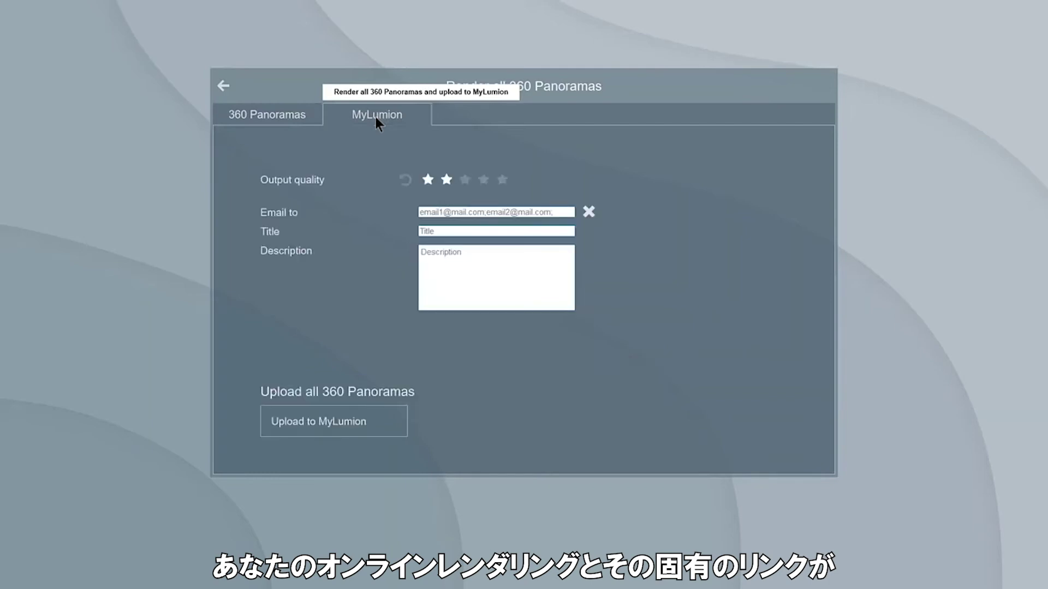
click(469, 216)
text(mike)
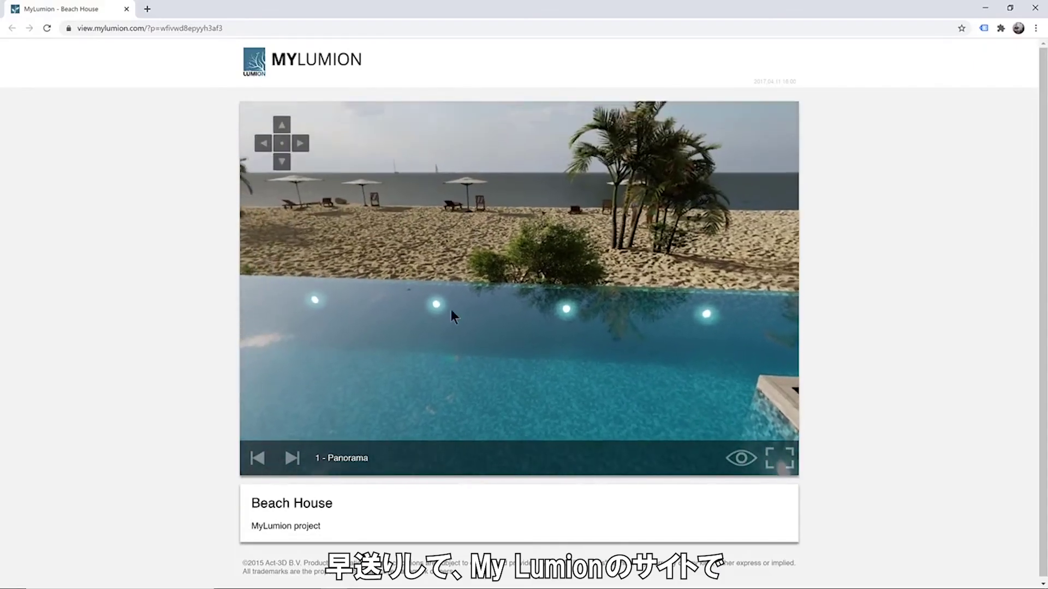
On the MyLumion website, look around the first Beach House panorama, enable the viewpoint markers, and advance through the other panoramas.
drag(450, 309, 673, 334)
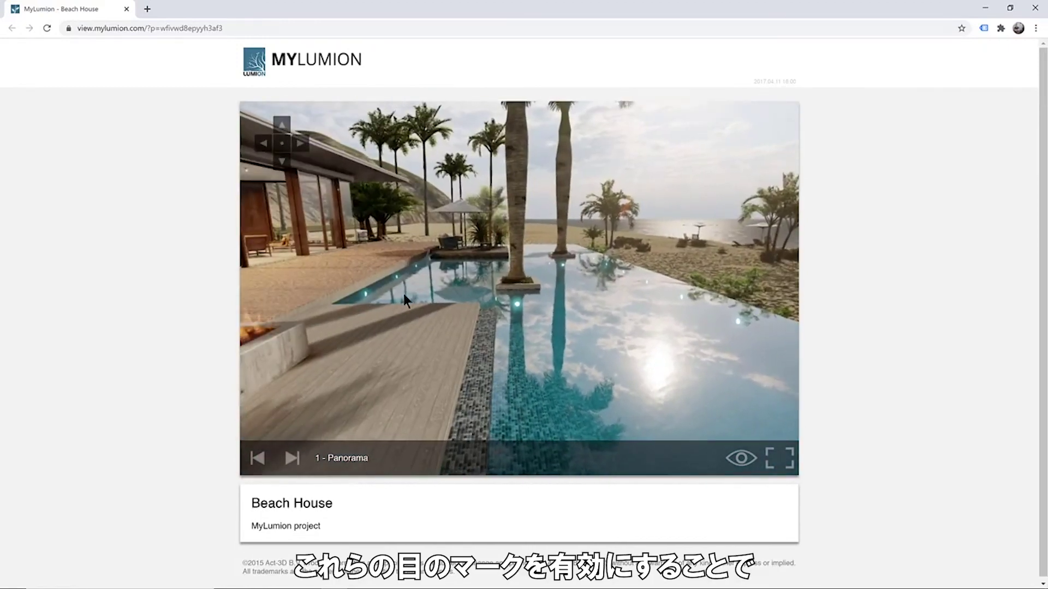
click(741, 460)
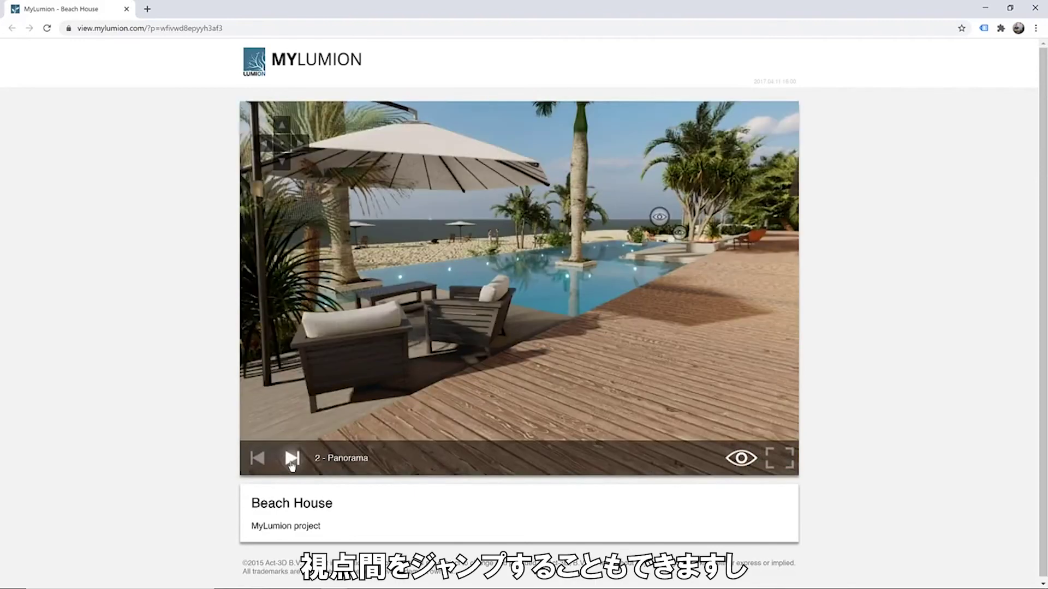
click(292, 458)
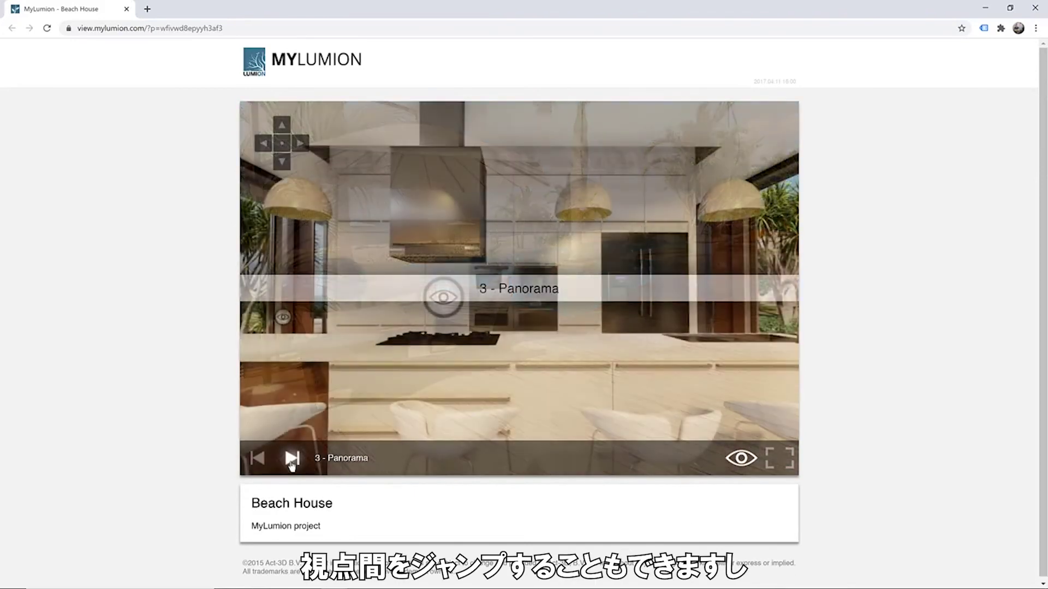
click(292, 458)
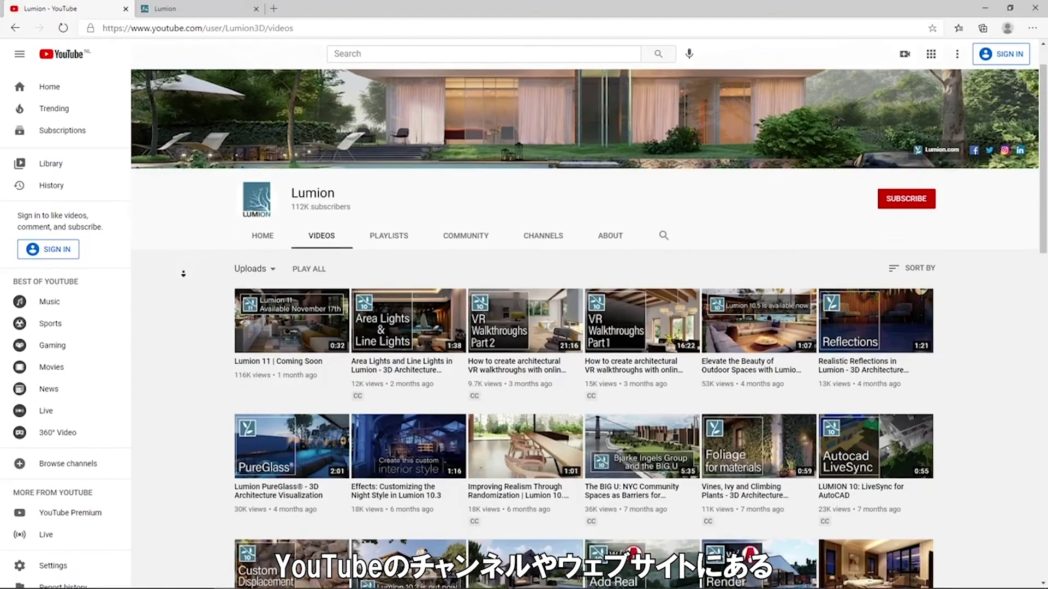
Browse the uploads on Lumion's YouTube channel and switch to the Lumion support website.
scroll(183, 274, down, 2)
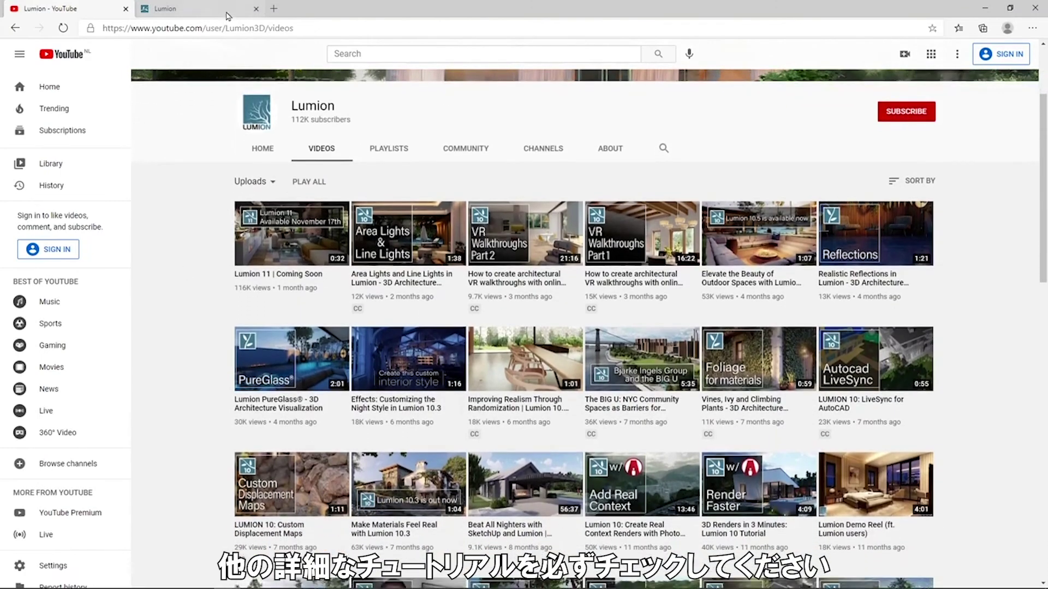
click(226, 11)
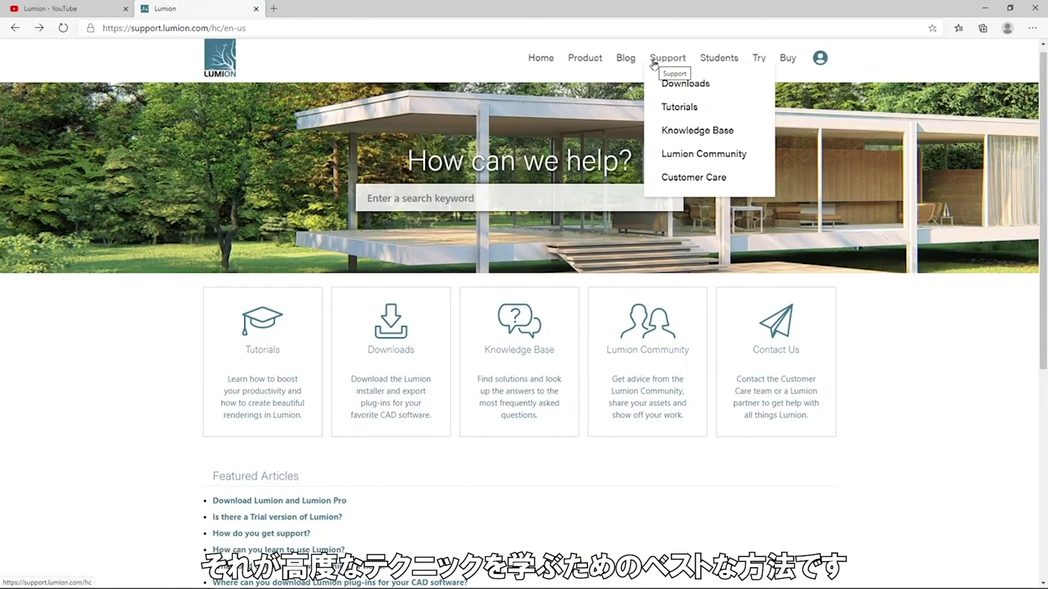